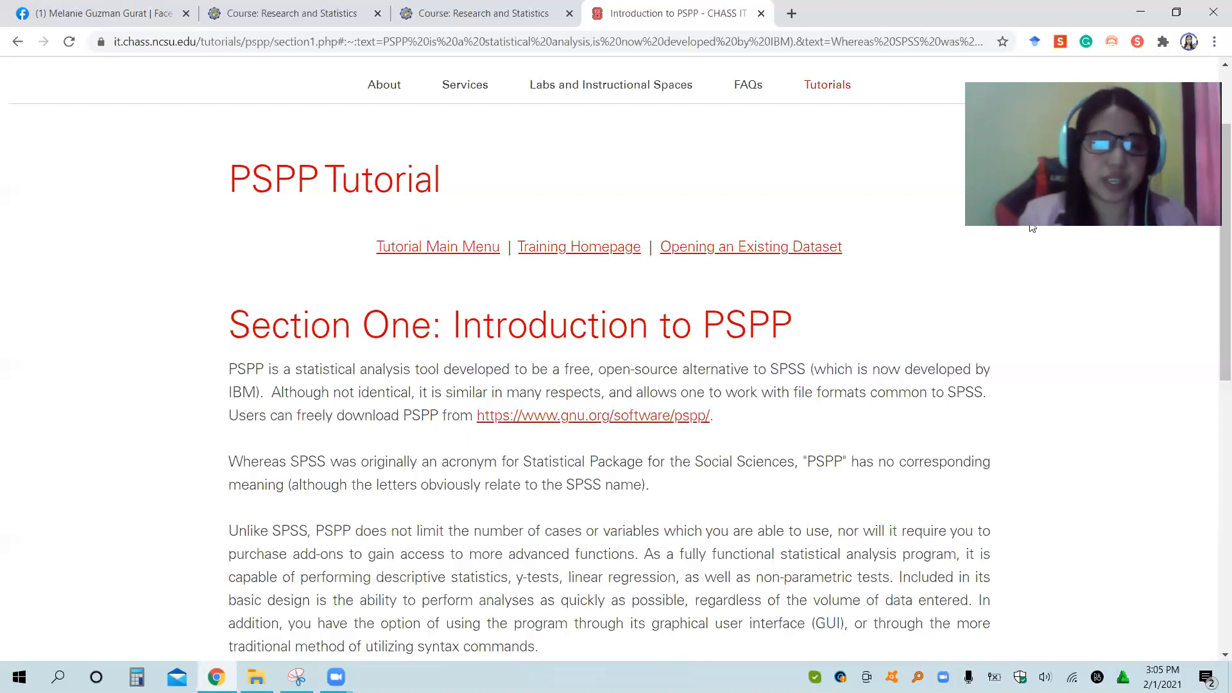
- Switch to File Explorer and launch the pspp-20200905-daily-64bits-setup installer from the Statistical Biology folder
left_click(257, 677)
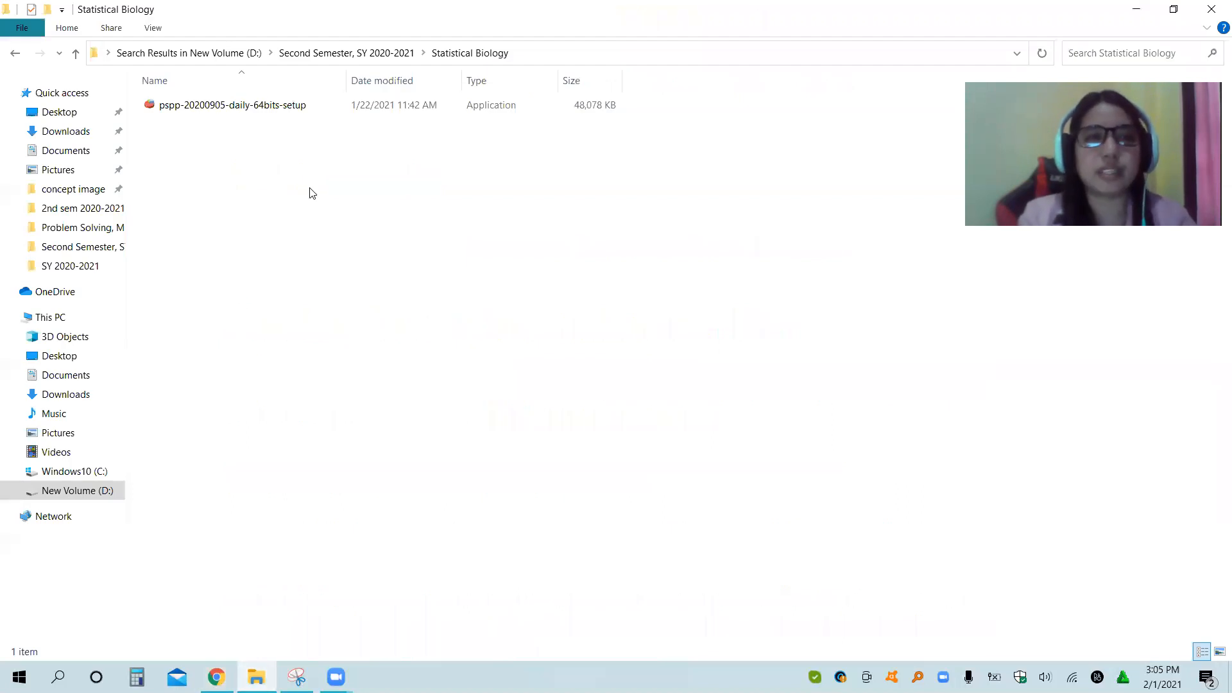
scroll(336, 191, "up", 1)
scroll(338, 197, "up", 4)
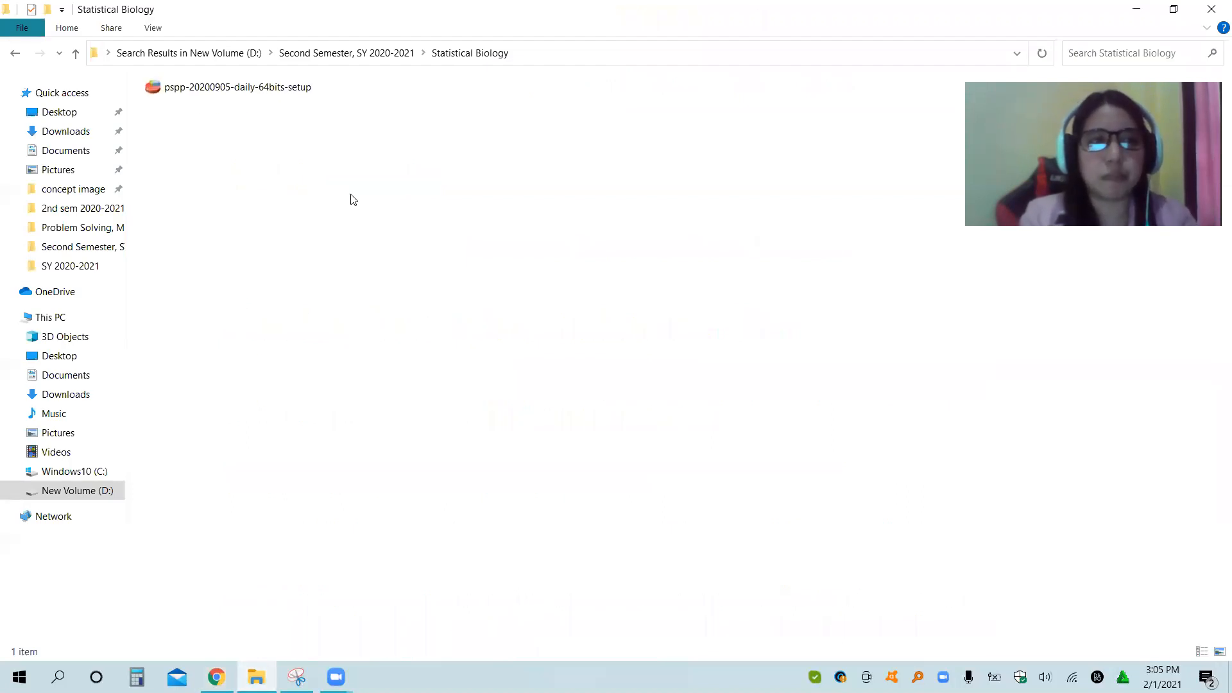
scroll(368, 217, "up", 3, "ctrl")
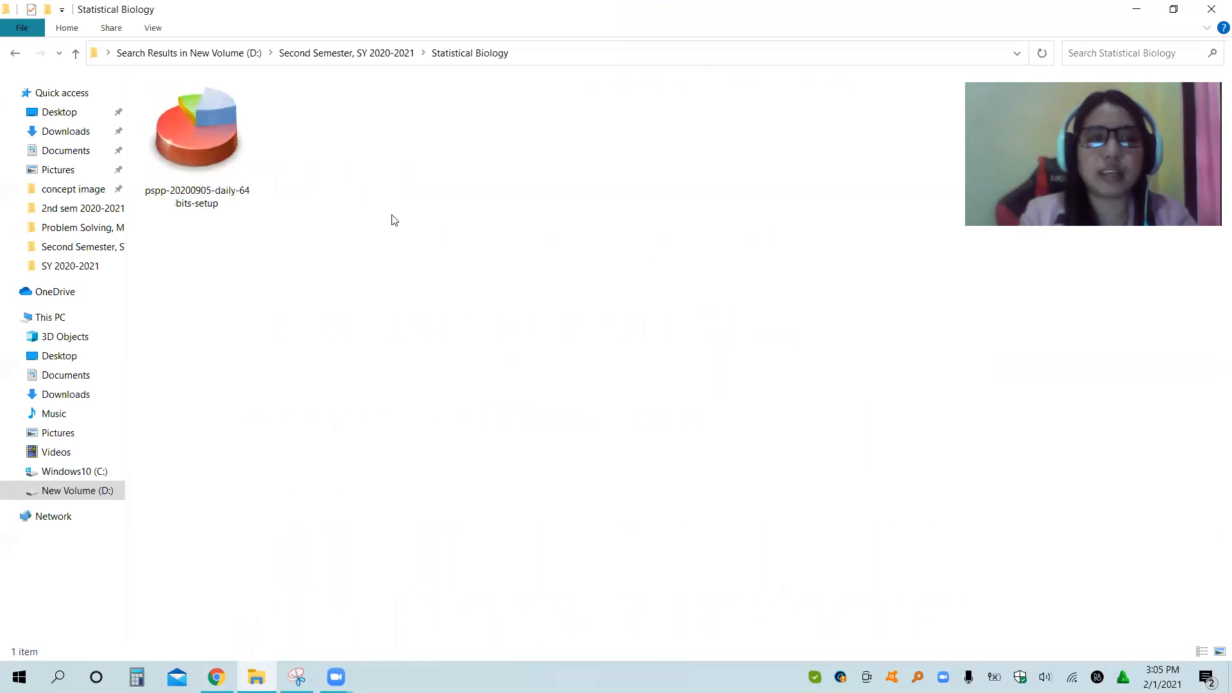
left_click(217, 129)
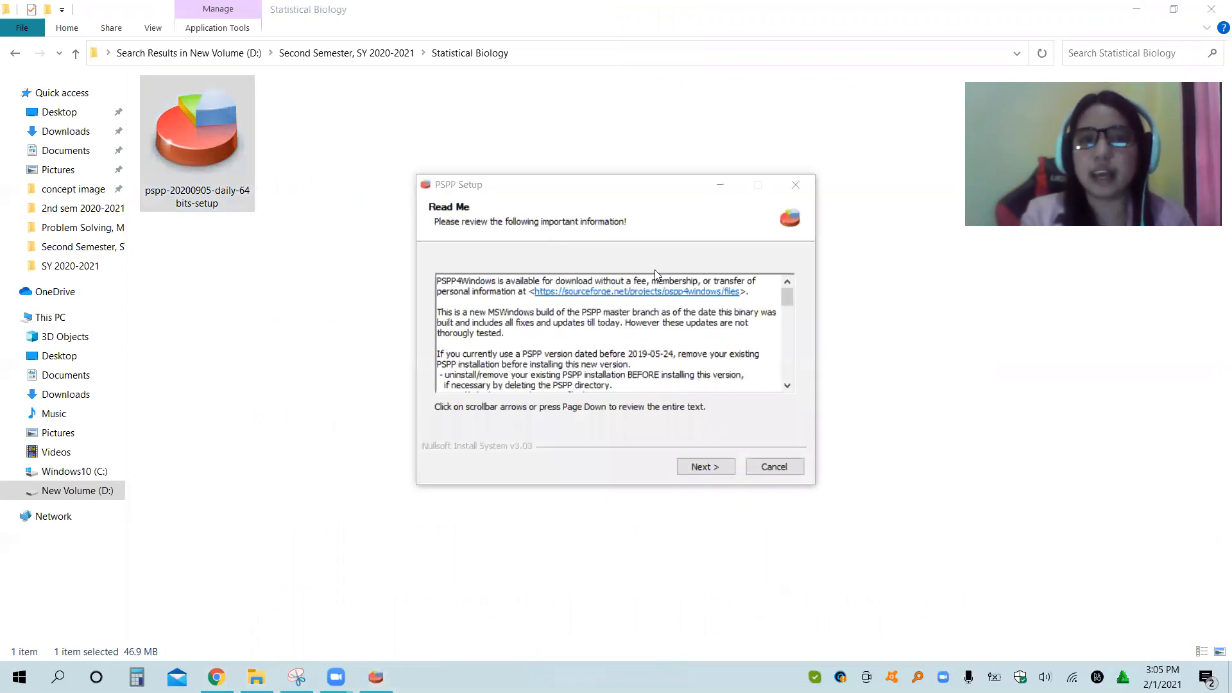
- Review the Read Me, install PSPP into the default C:\Program Files\PSPP folder, and close the finished setup
left_click(788, 294)
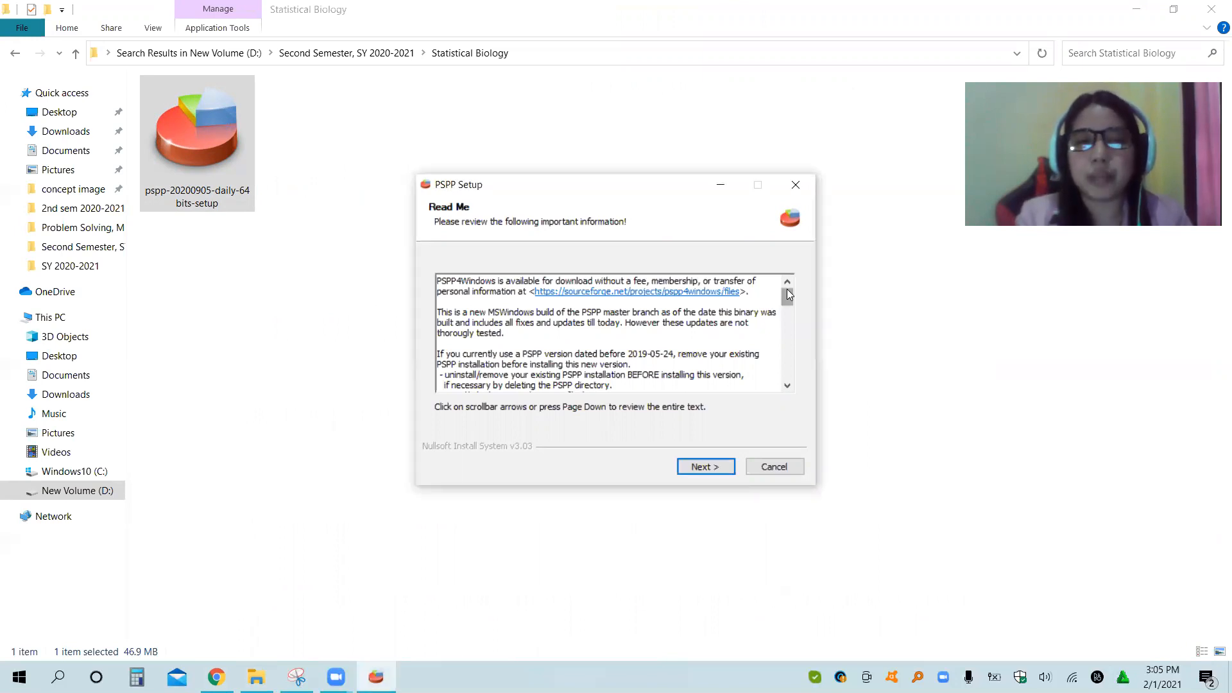
left_click_drag(786, 289, 798, 370)
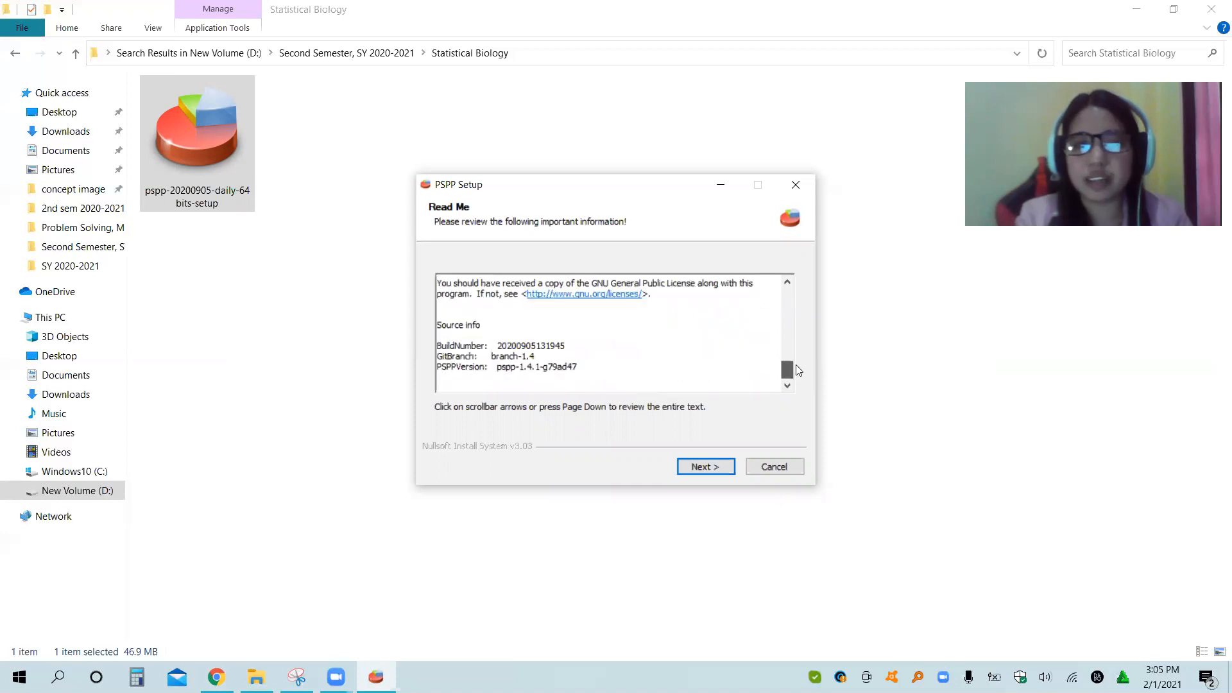
left_click(712, 468)
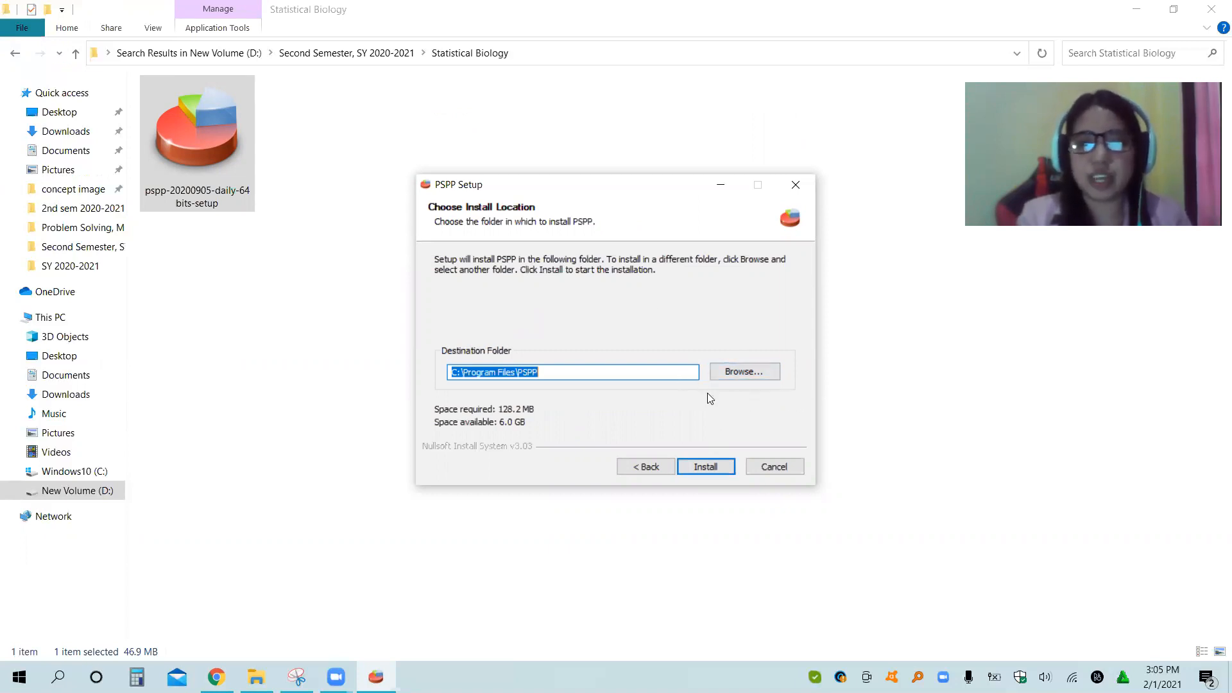
left_click(707, 466)
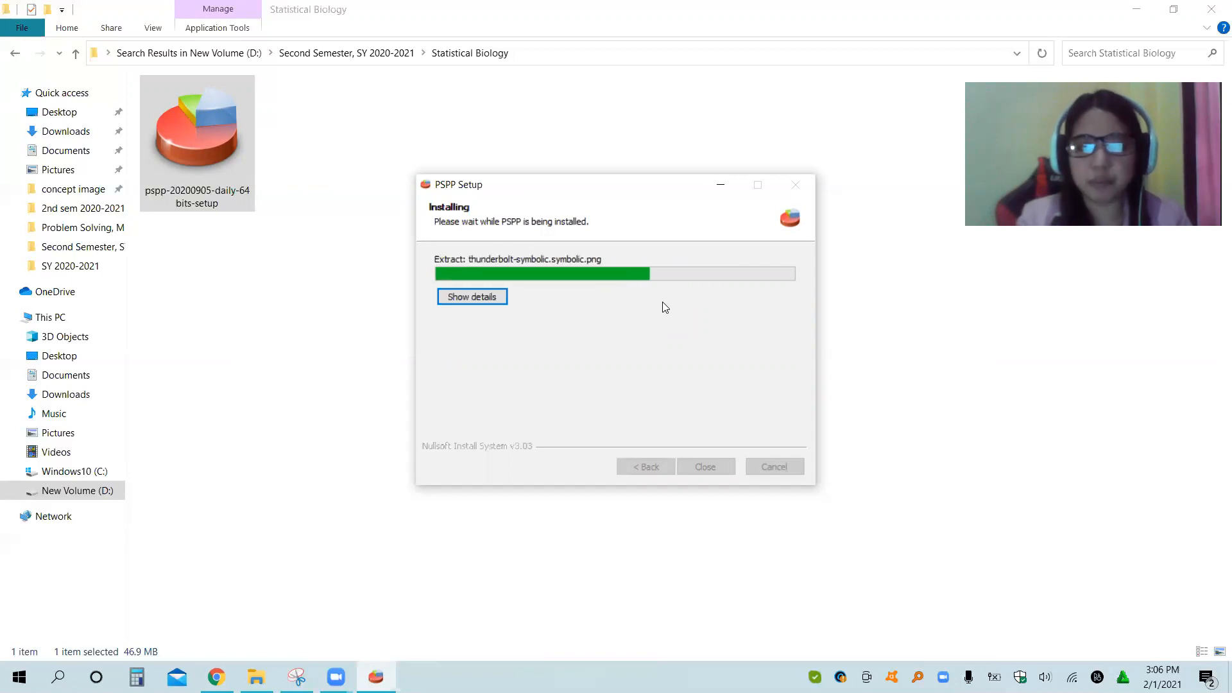
left_click(475, 301)
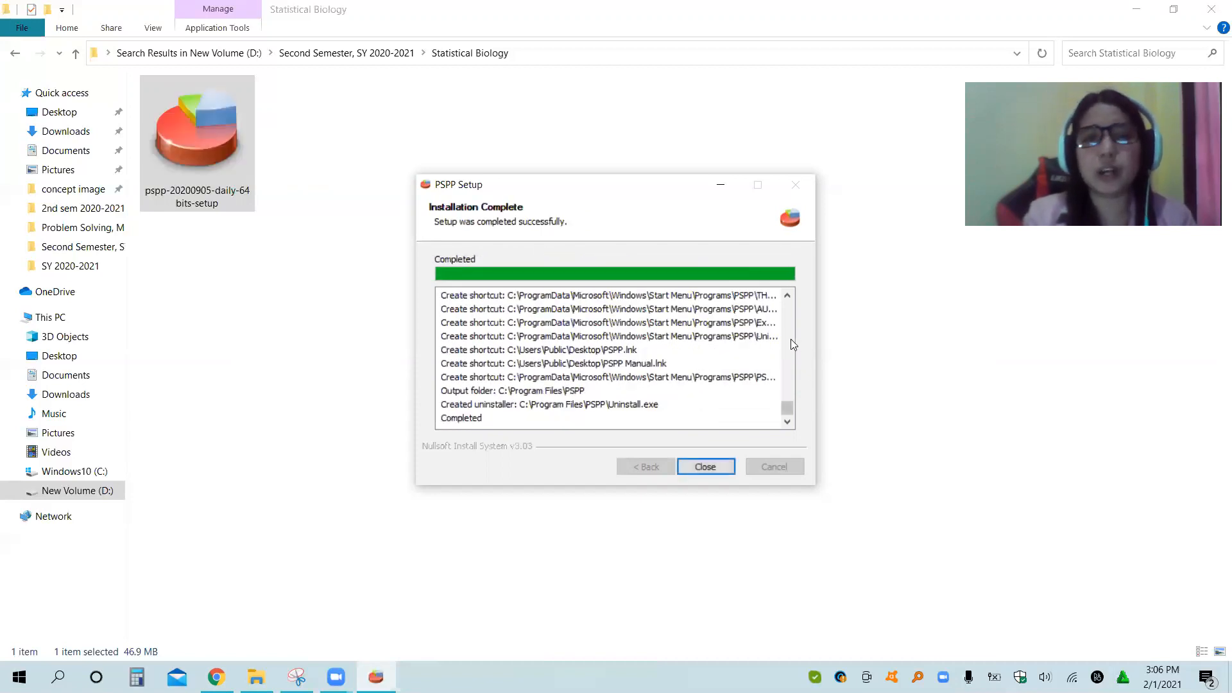
left_click(712, 469)
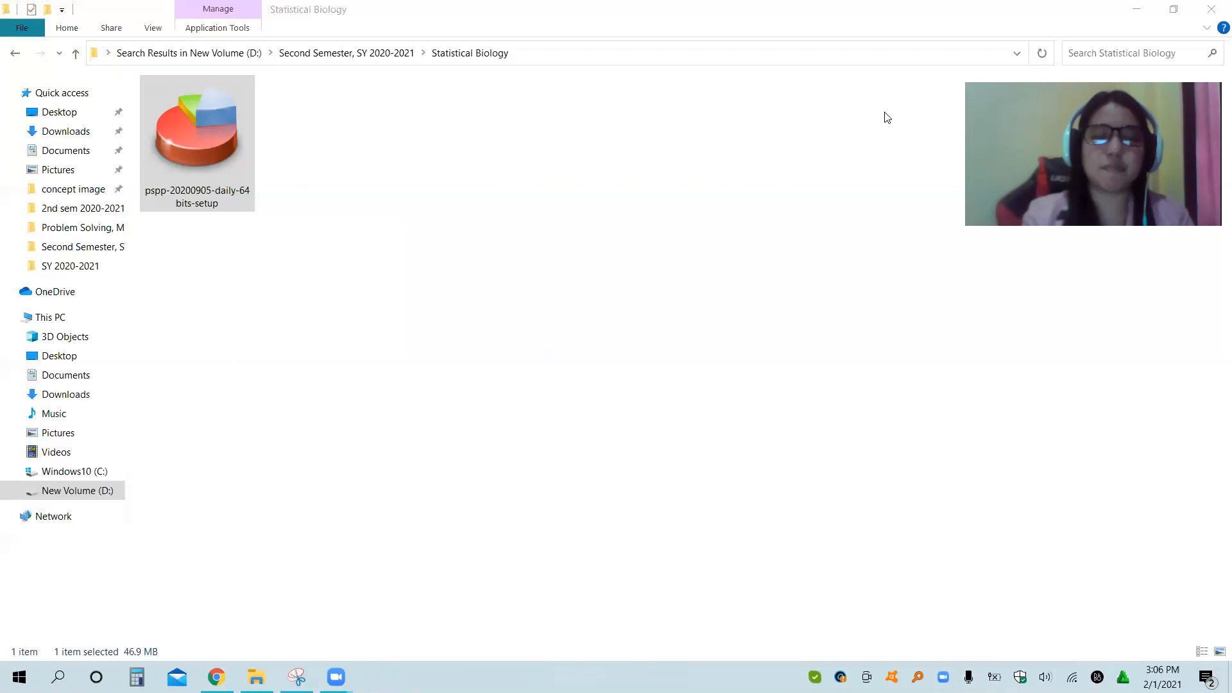
- Launch PSPP from the desktop and look at its Data View and Variable View
left_click(1134, 10)
left_click(1134, 11)
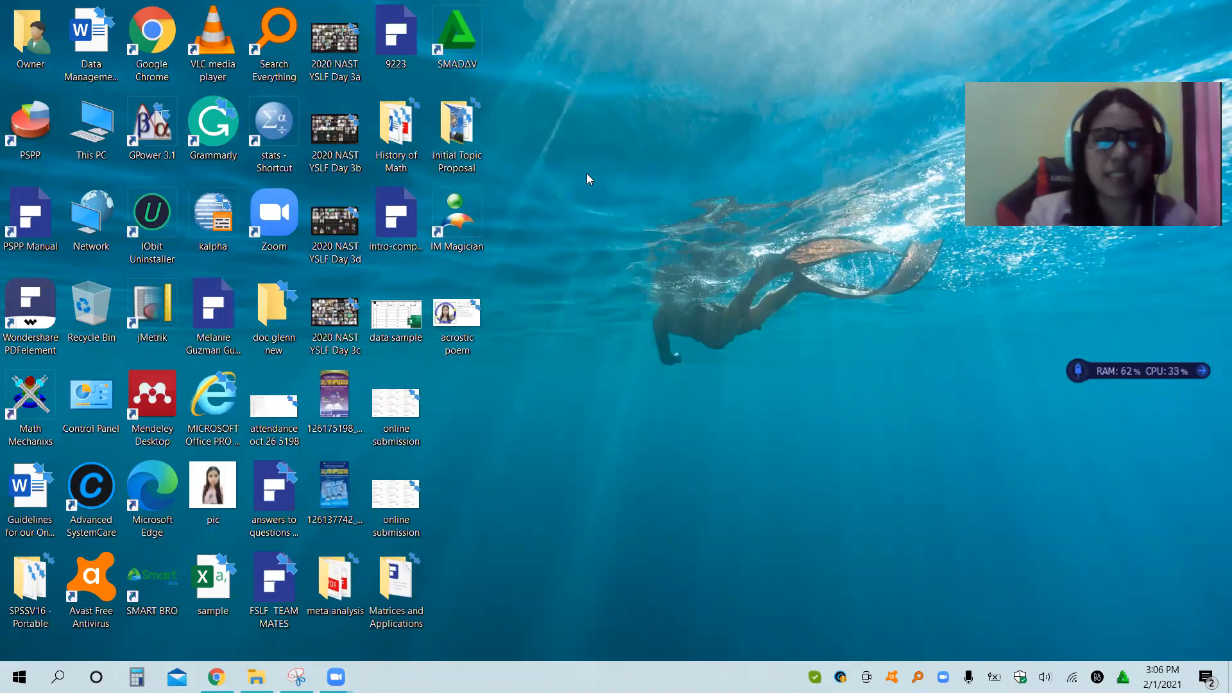
double_click(29, 150)
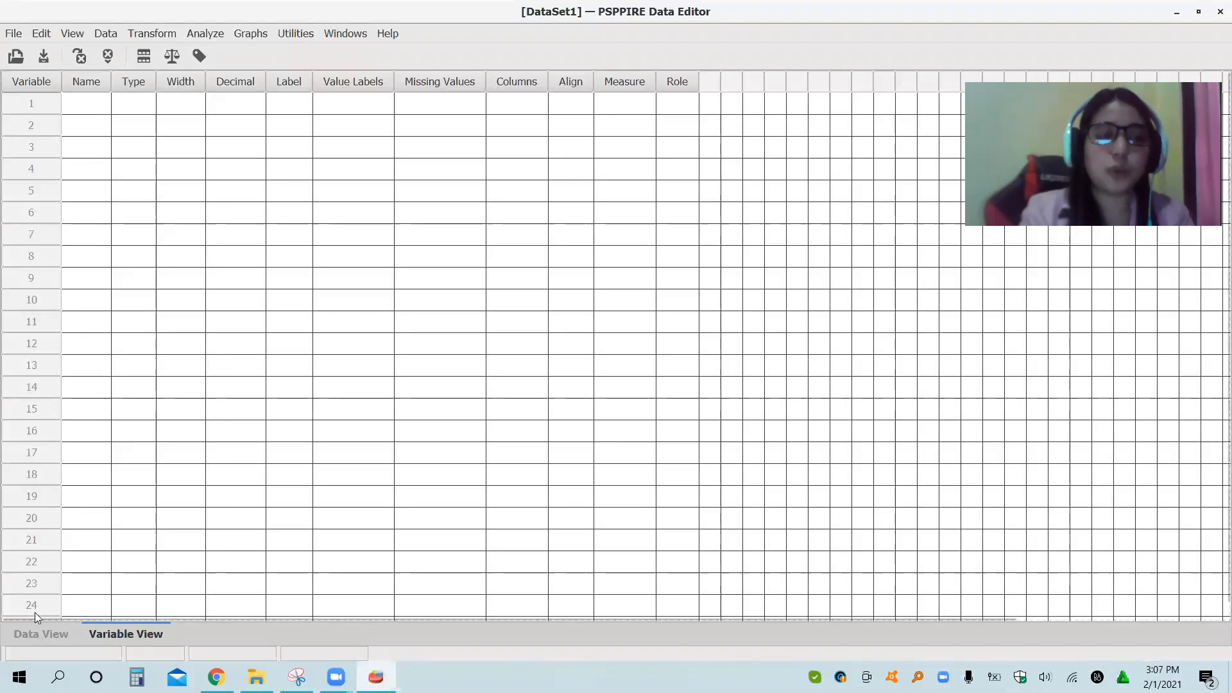
left_click(41, 631)
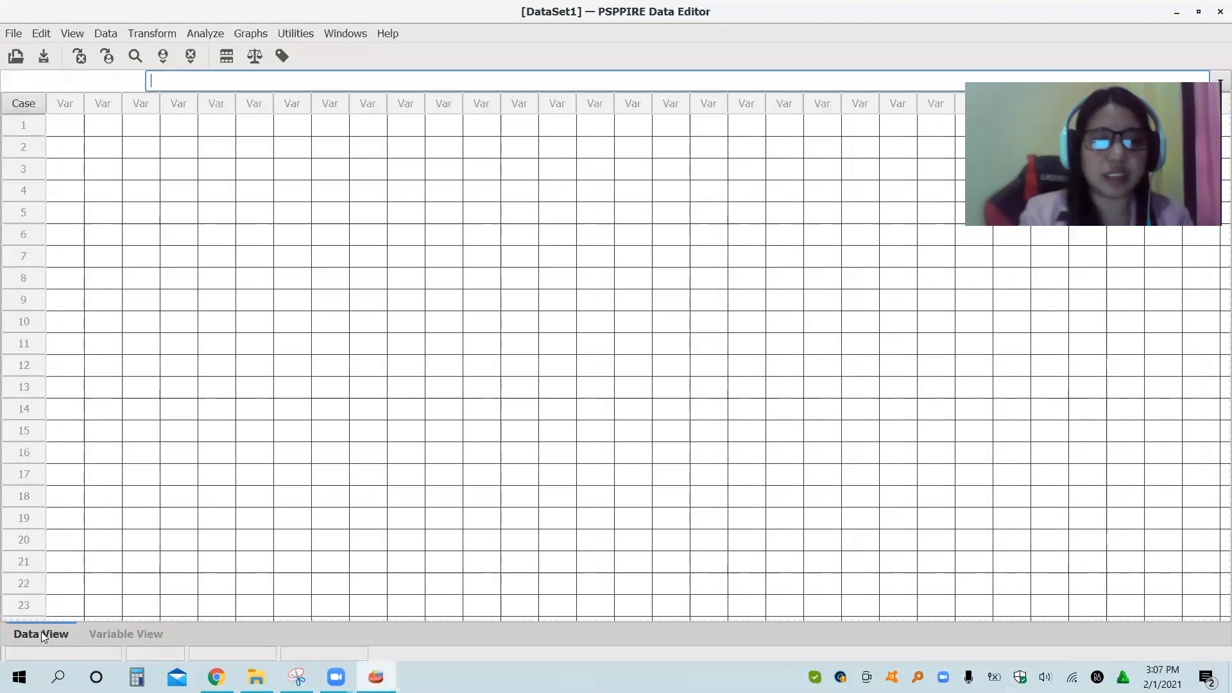
left_click(137, 636)
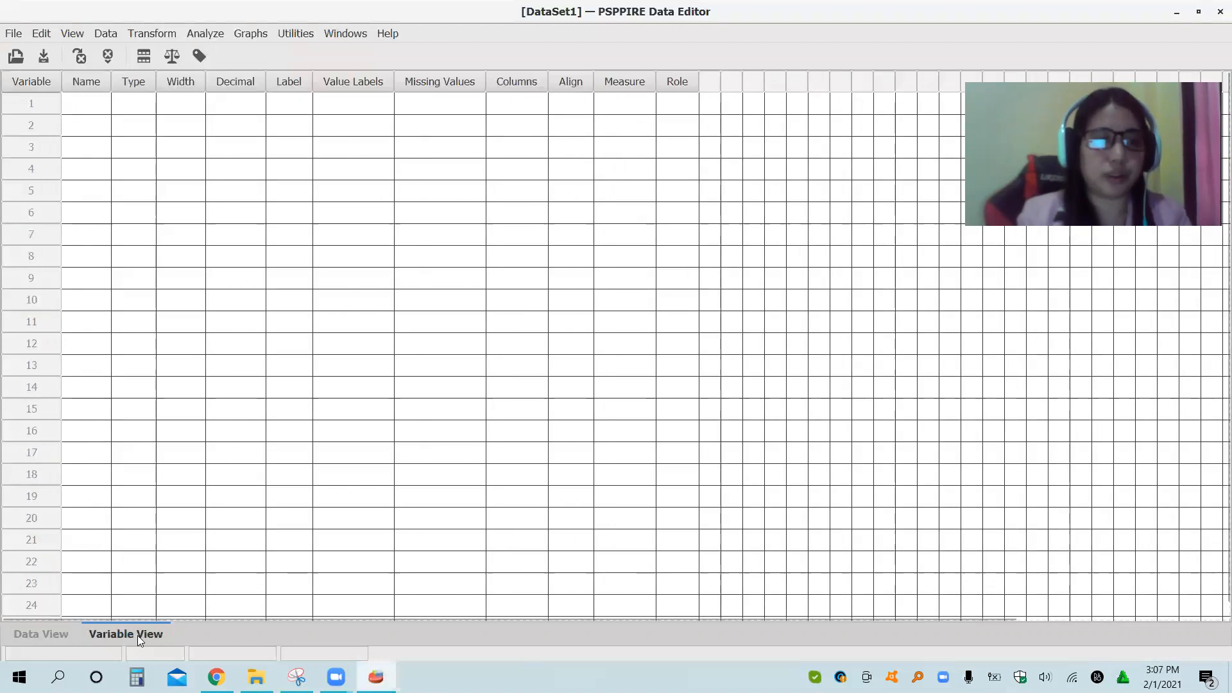
- Define four variables named Age, Sex, CS and SES in the first four rows of the Variable View
left_click(100, 107)
left_click(100, 106)
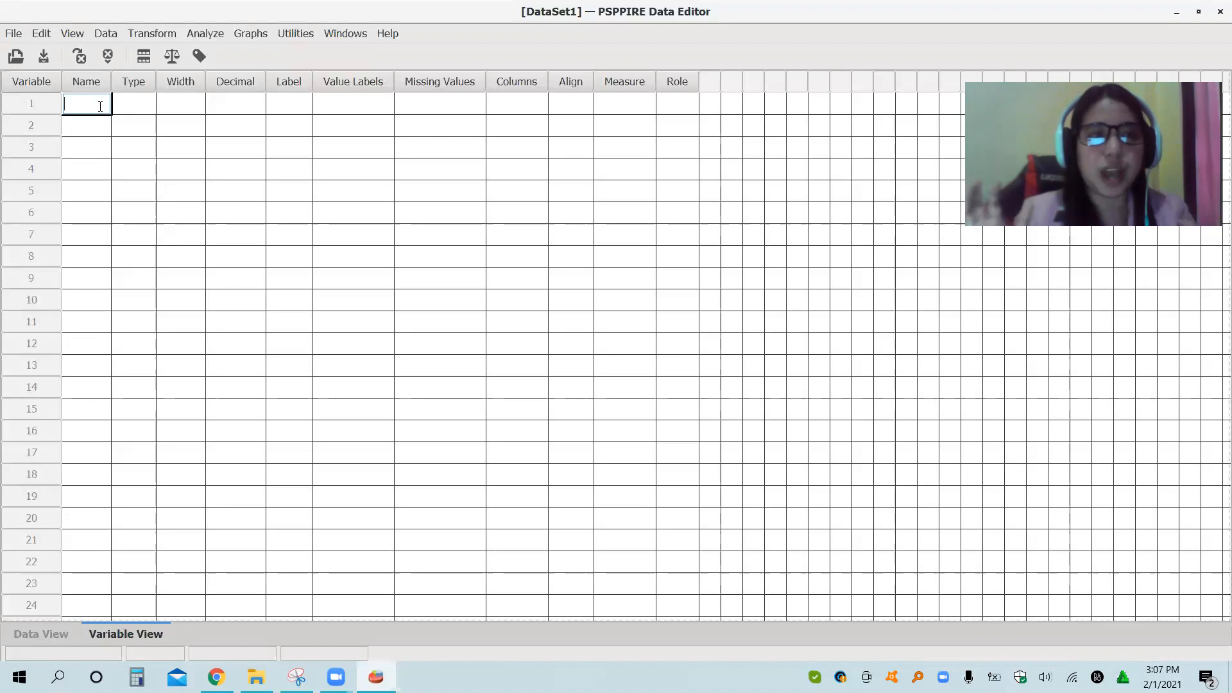
type("Age")
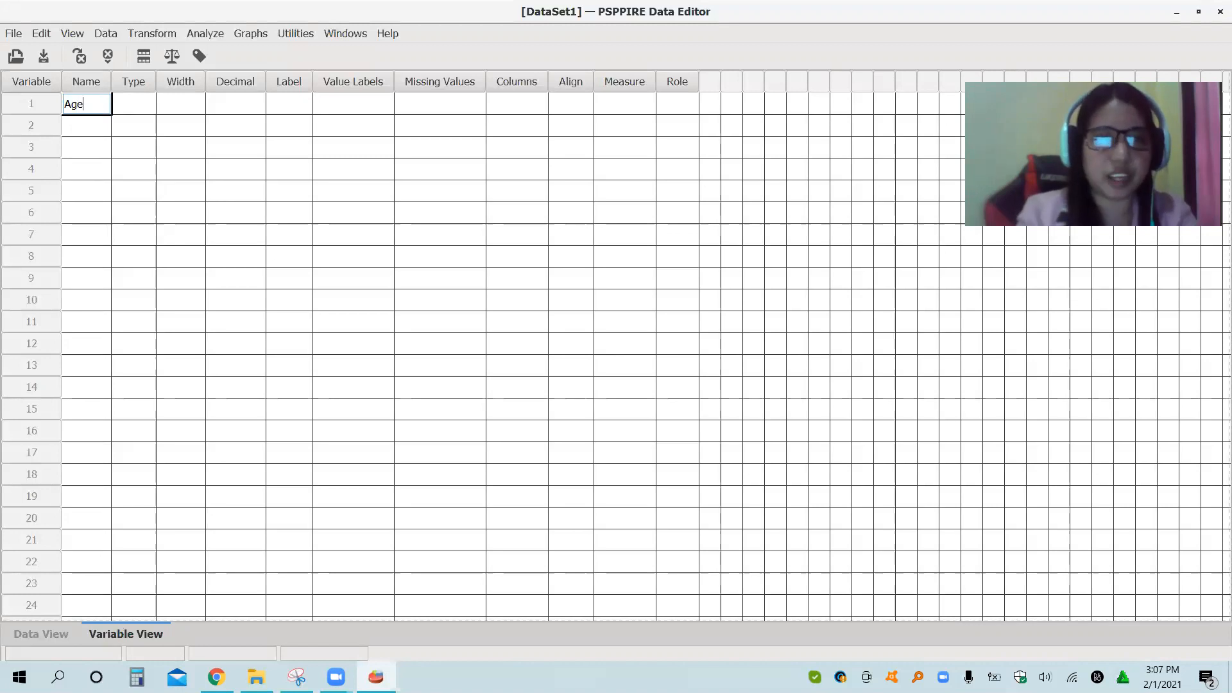
key("Return")
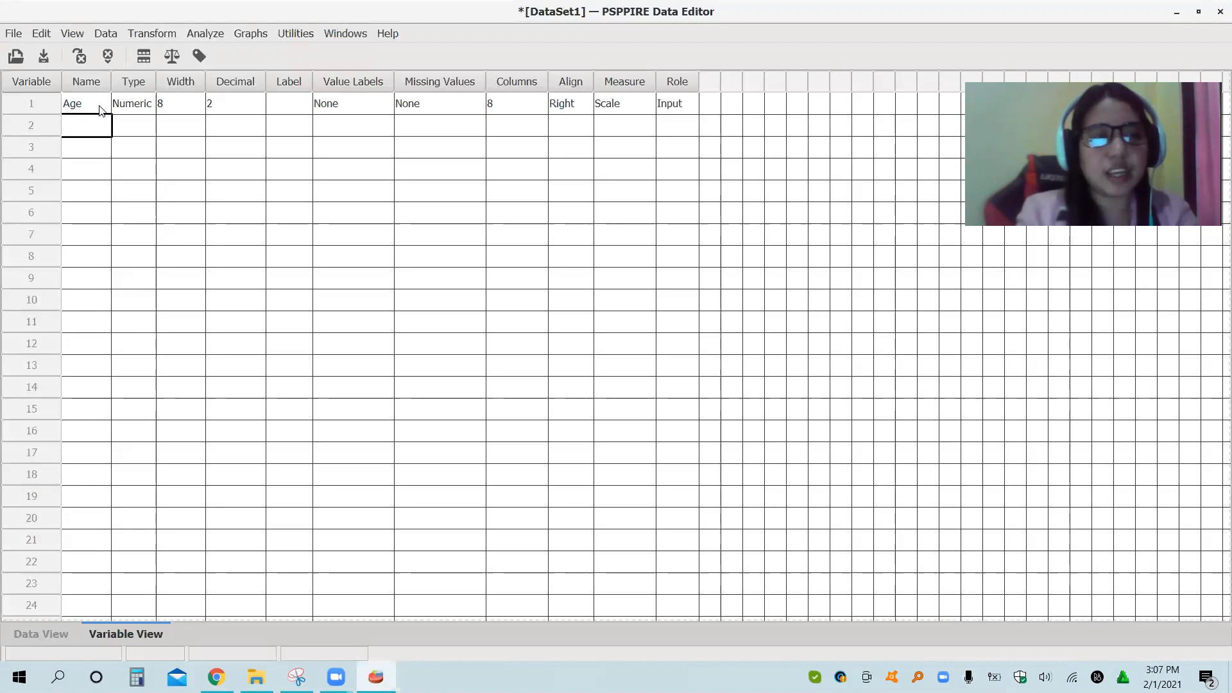
type("Sex")
key("Return")
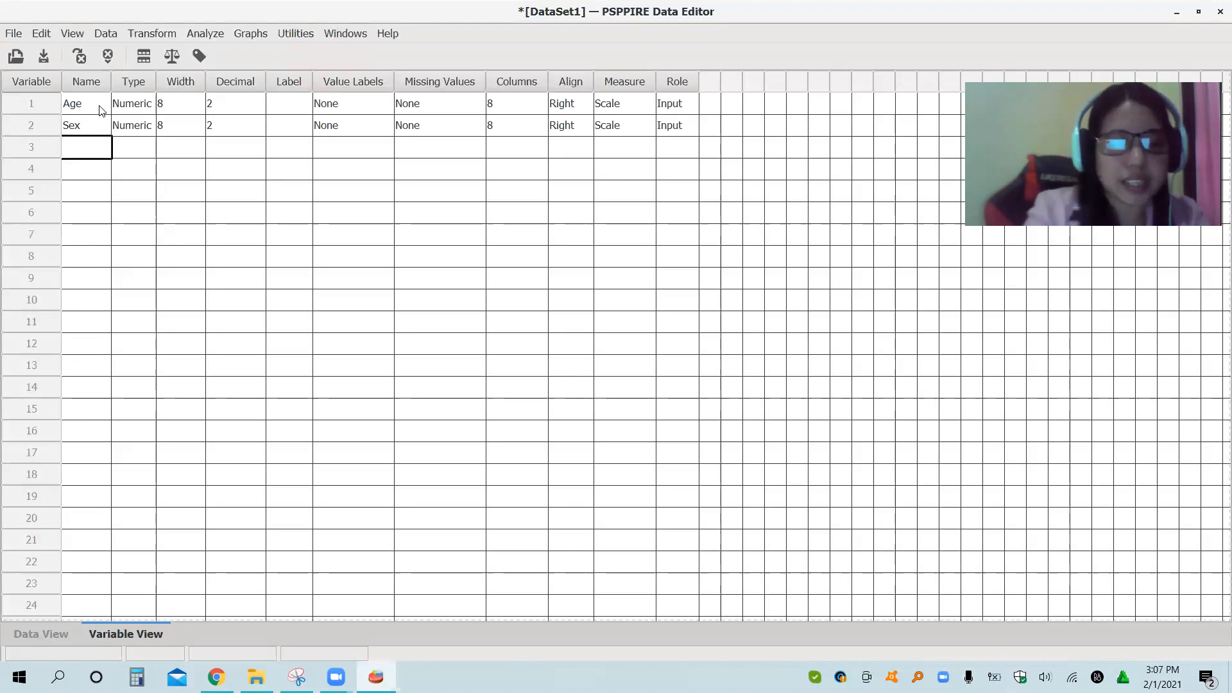
type("CS")
key("Return")
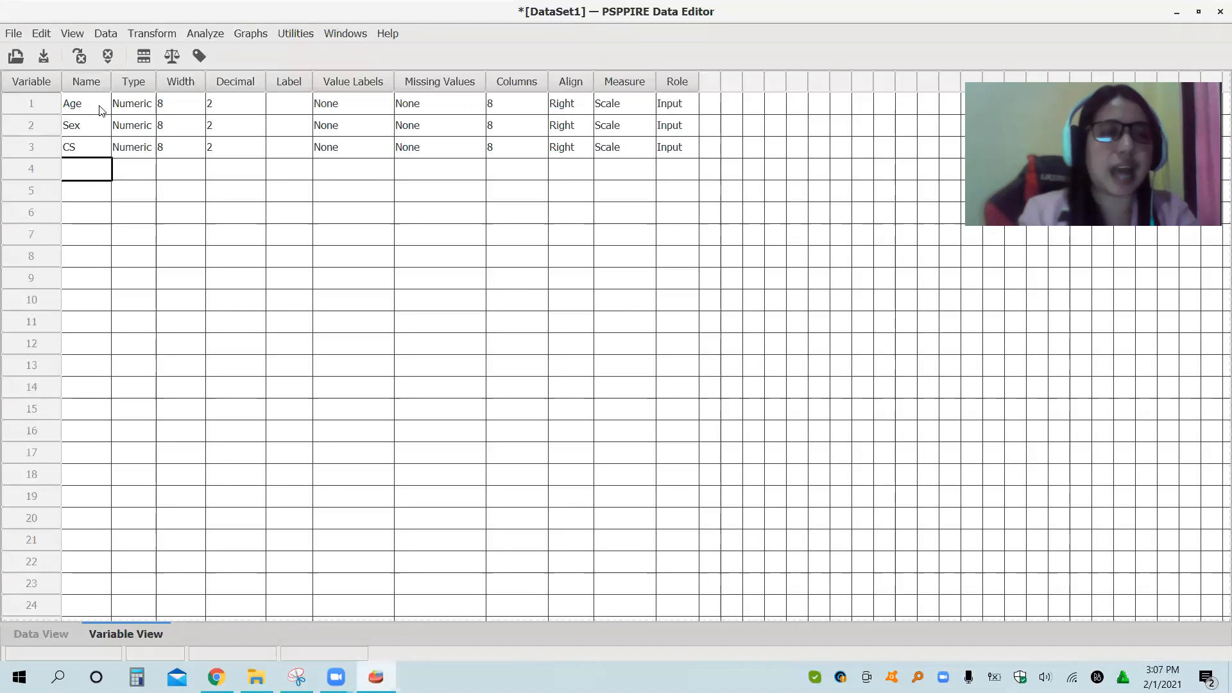
type("SES")
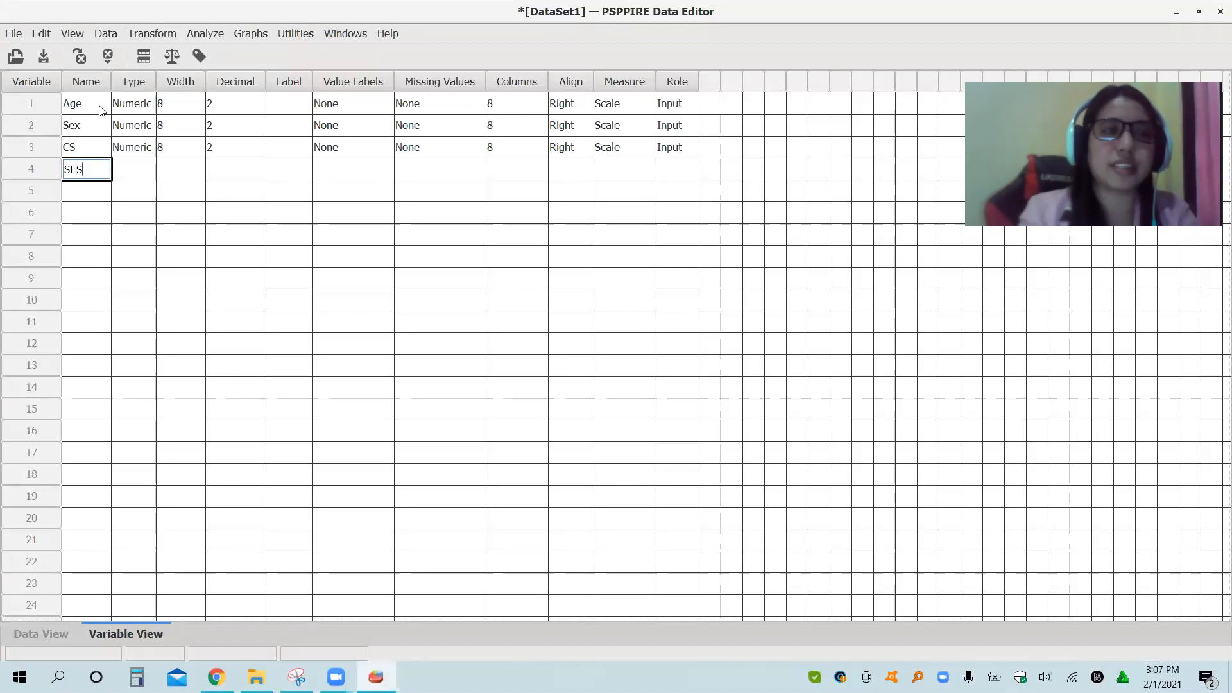
key("Return")
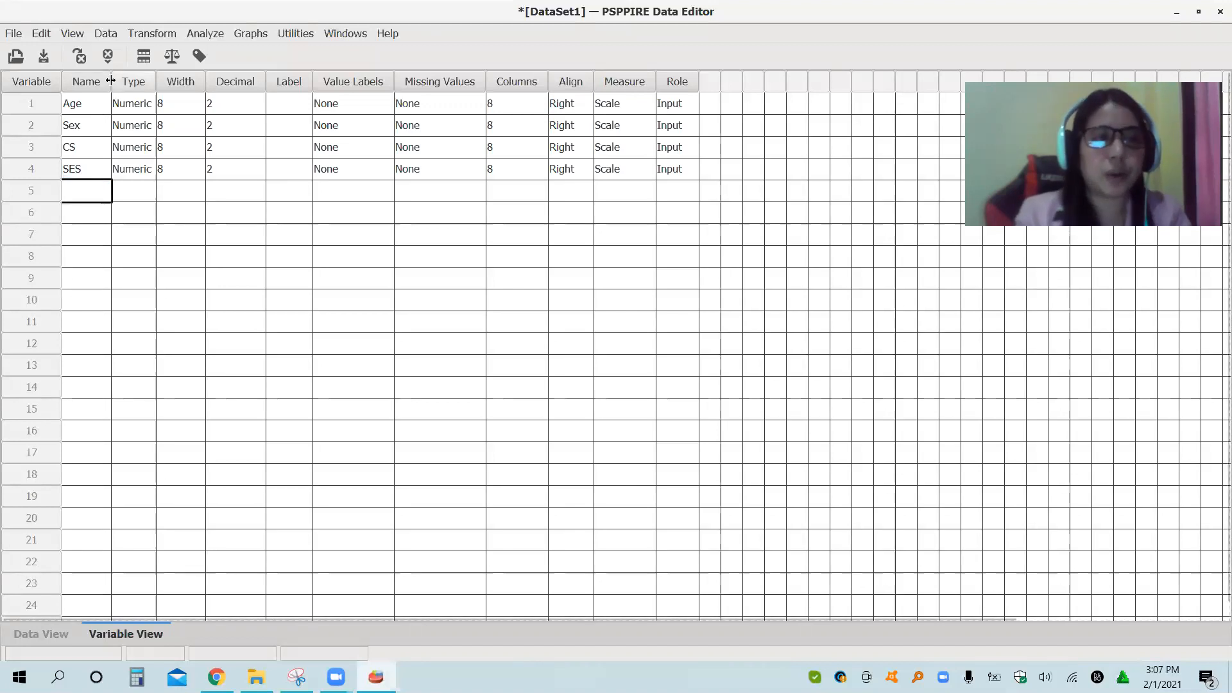
- Widen the Name column of the variable list to about double its width
left_click_drag(111, 77, 160, 75)
left_click(102, 103)
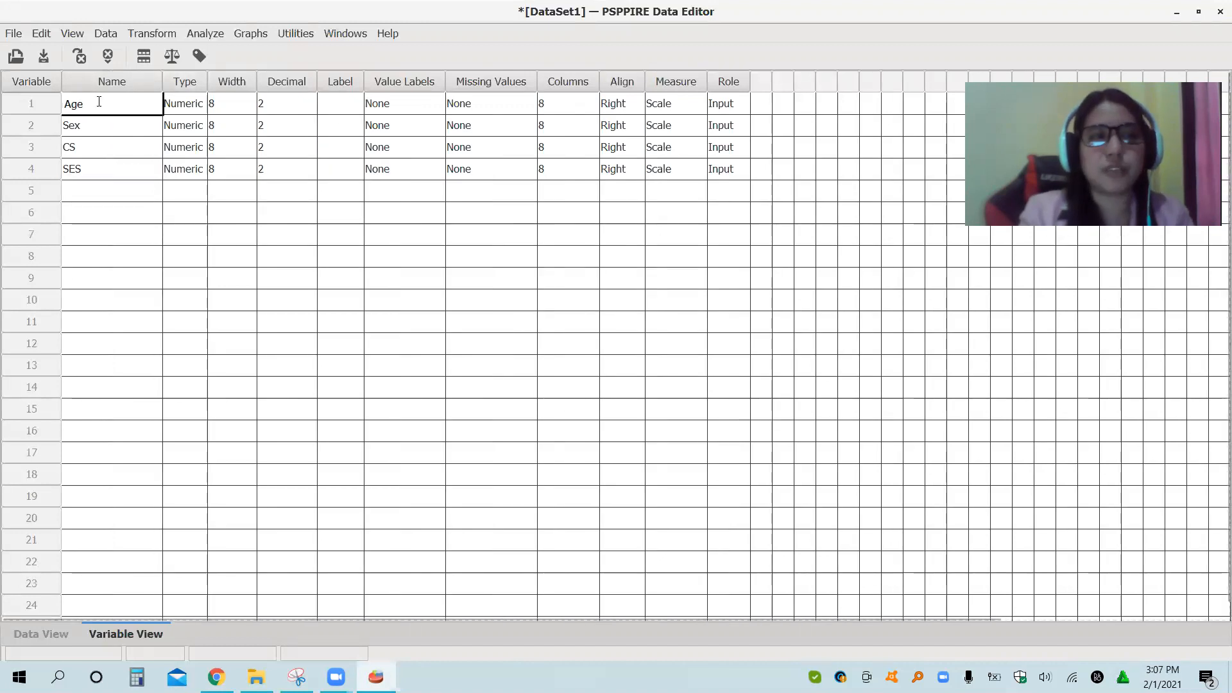
left_click(89, 131)
left_click_drag(92, 146, 86, 173)
- Try to rename the SES variable as Socio Economic Status
left_click(87, 172)
key("BackSpace")
key("BackSpace")
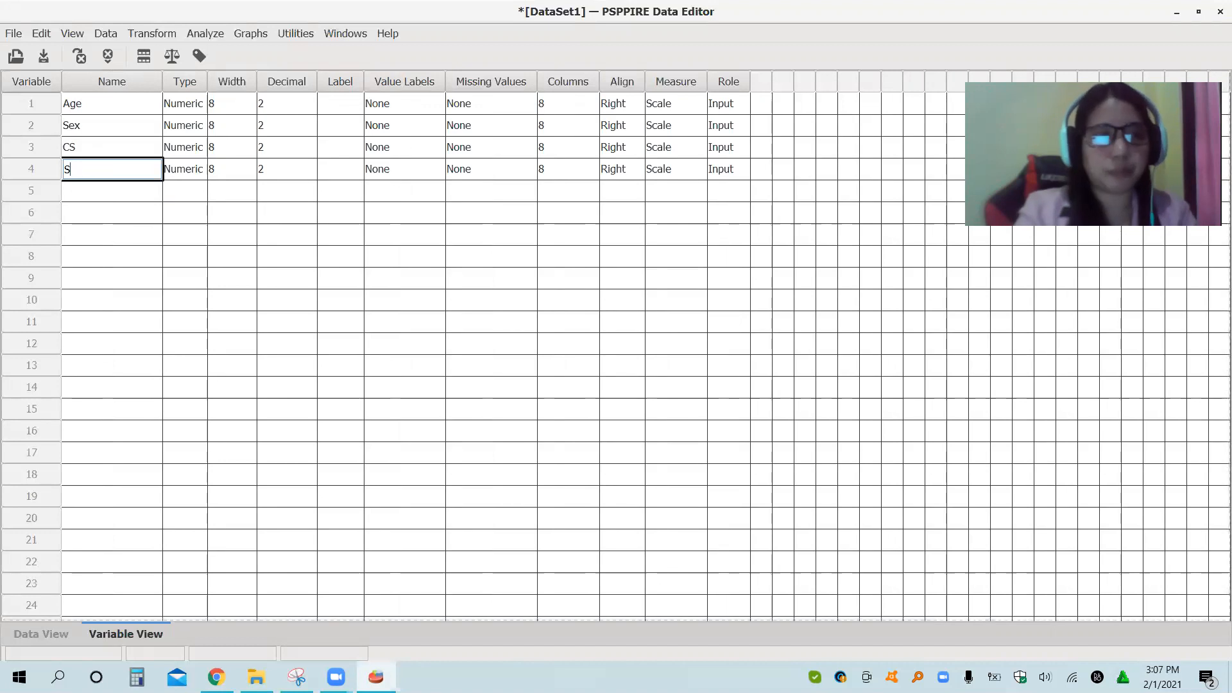
type("ocio")
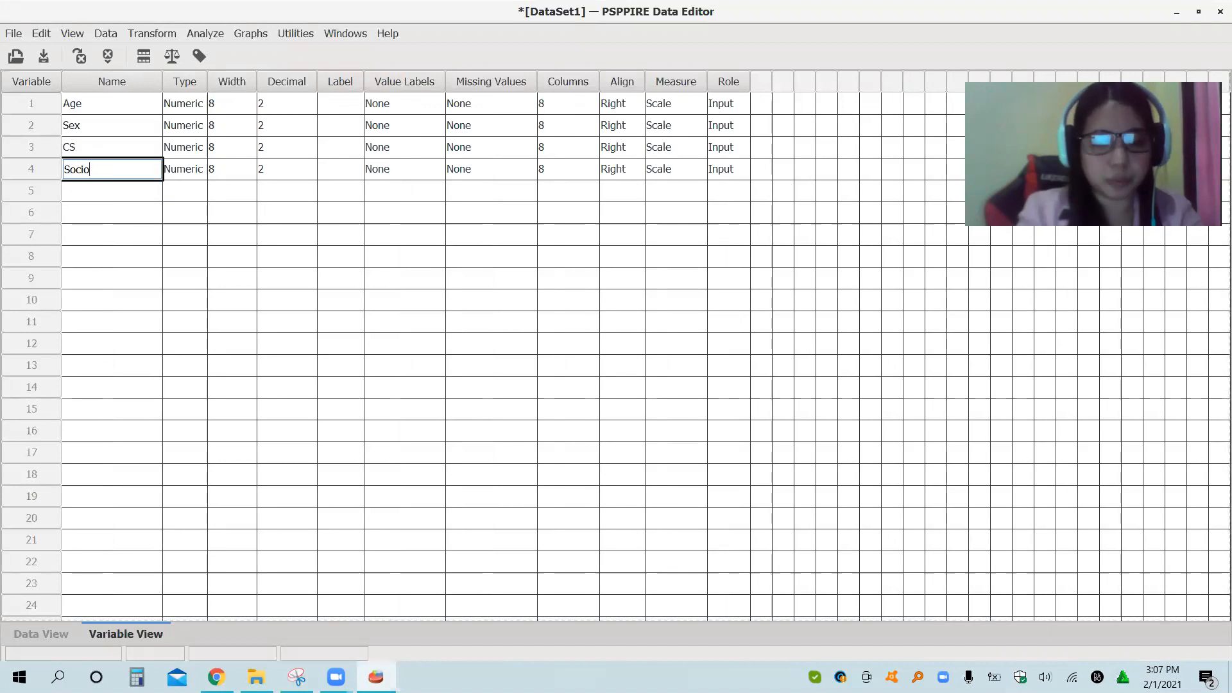
type(" Econo")
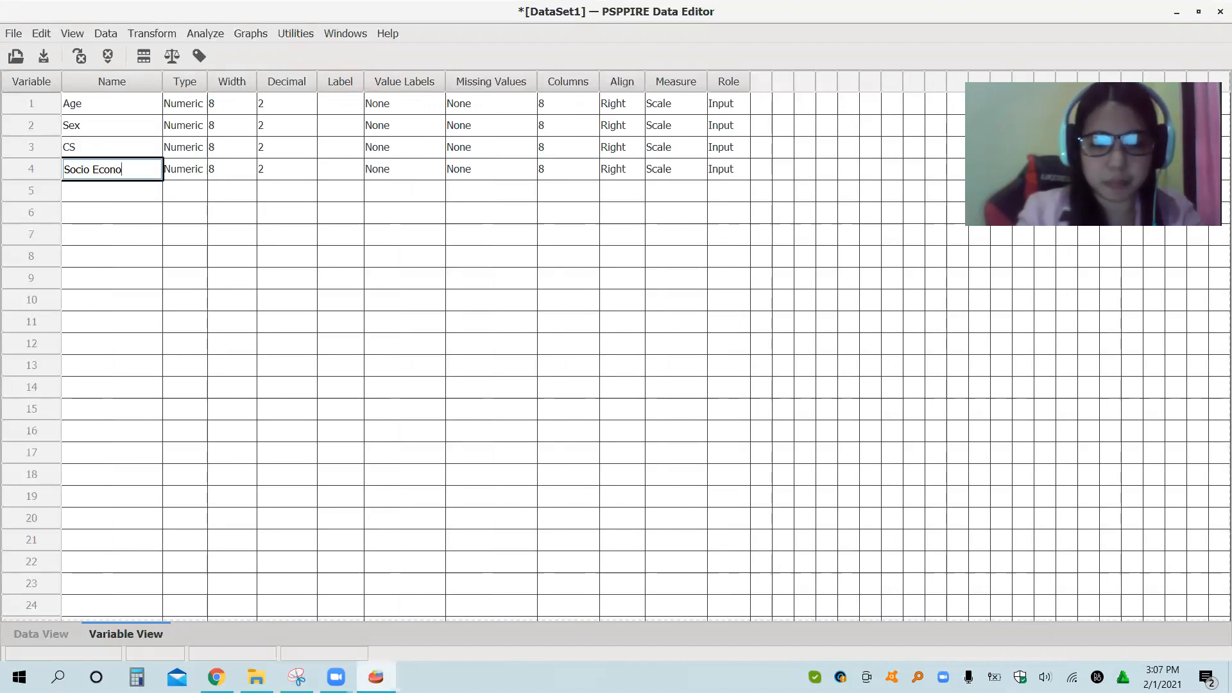
type("mic Status")
key("Return")
left_click(101, 175)
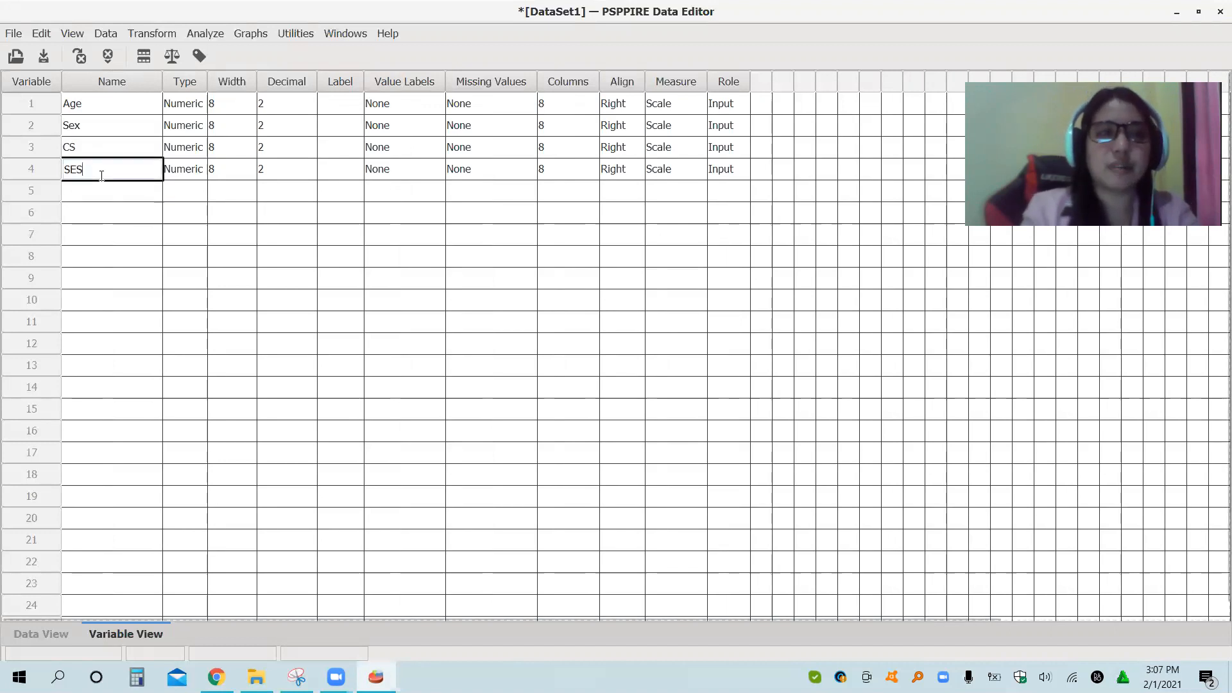
- Add a fifth variable below SES, entering Civil Status with a space as its name
left_click(105, 193)
type("S")
key("BackSpace")
type("Civil Status")
key("Return")
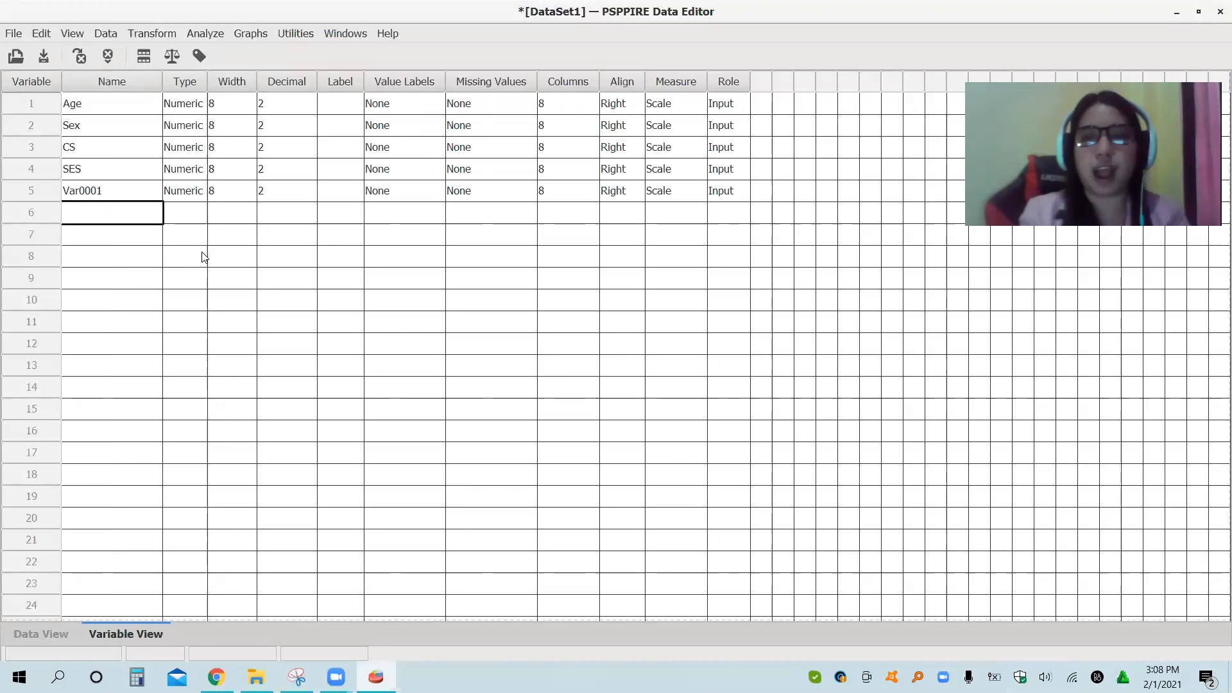
- Rename the fifth variable as Civil_Status, with an underscore between the words
left_click(112, 190)
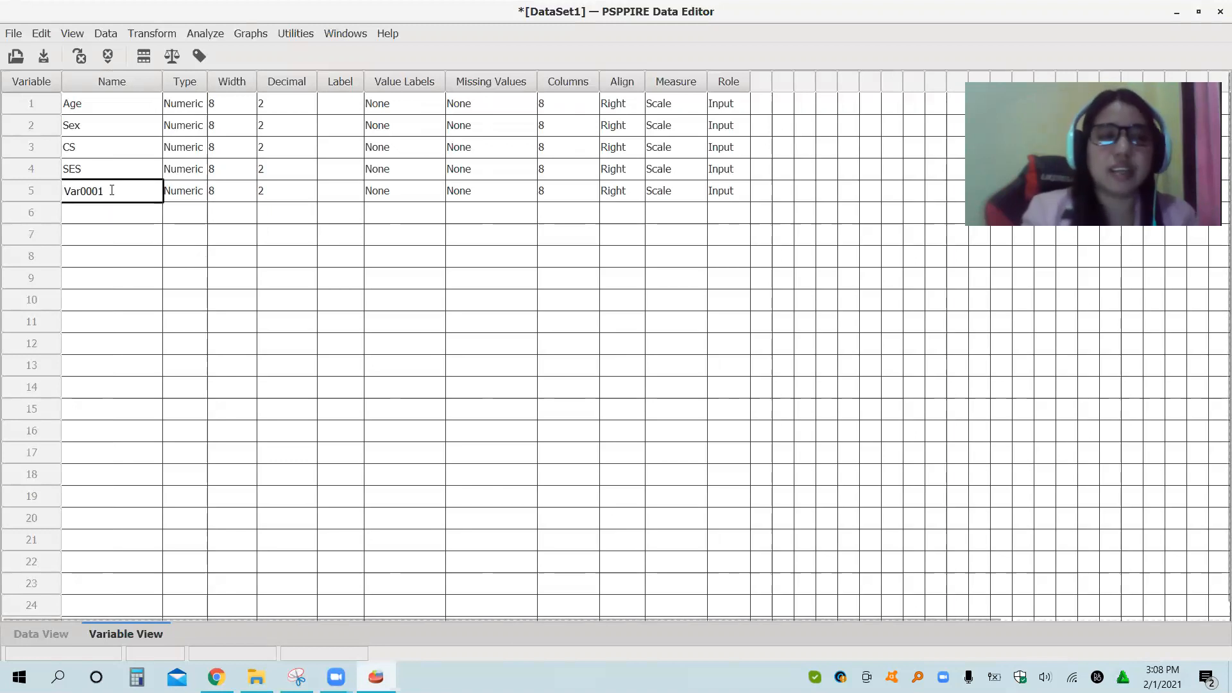
double_click(111, 190)
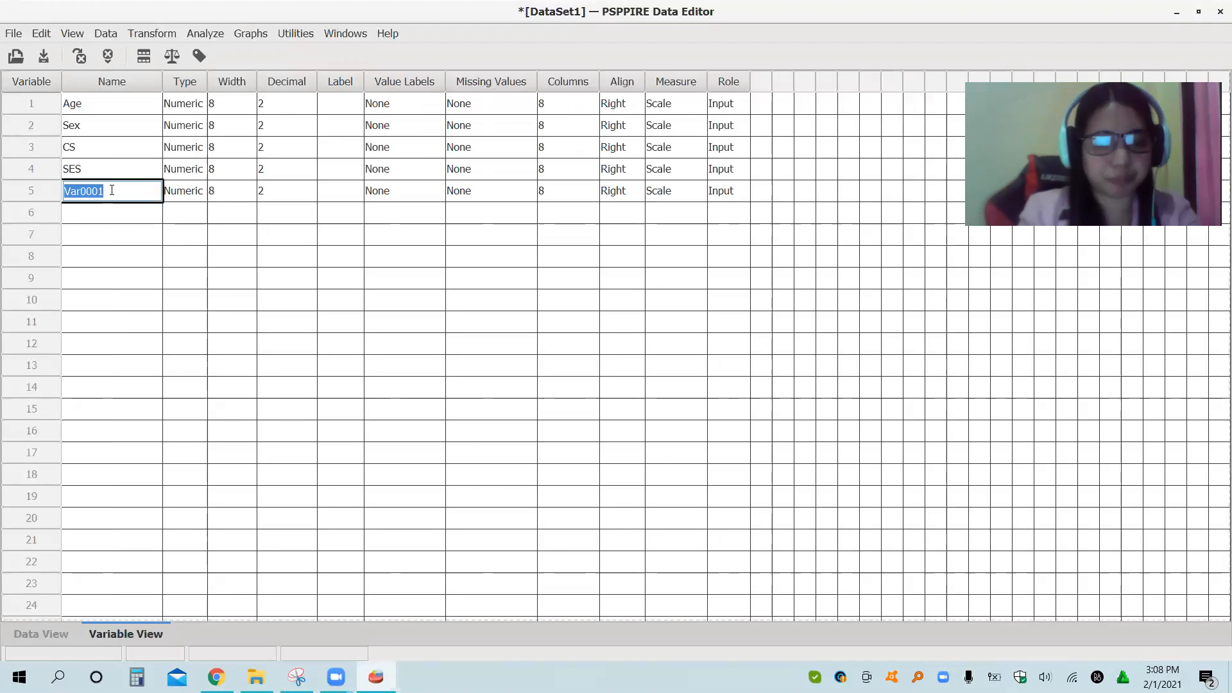
type("Civil")
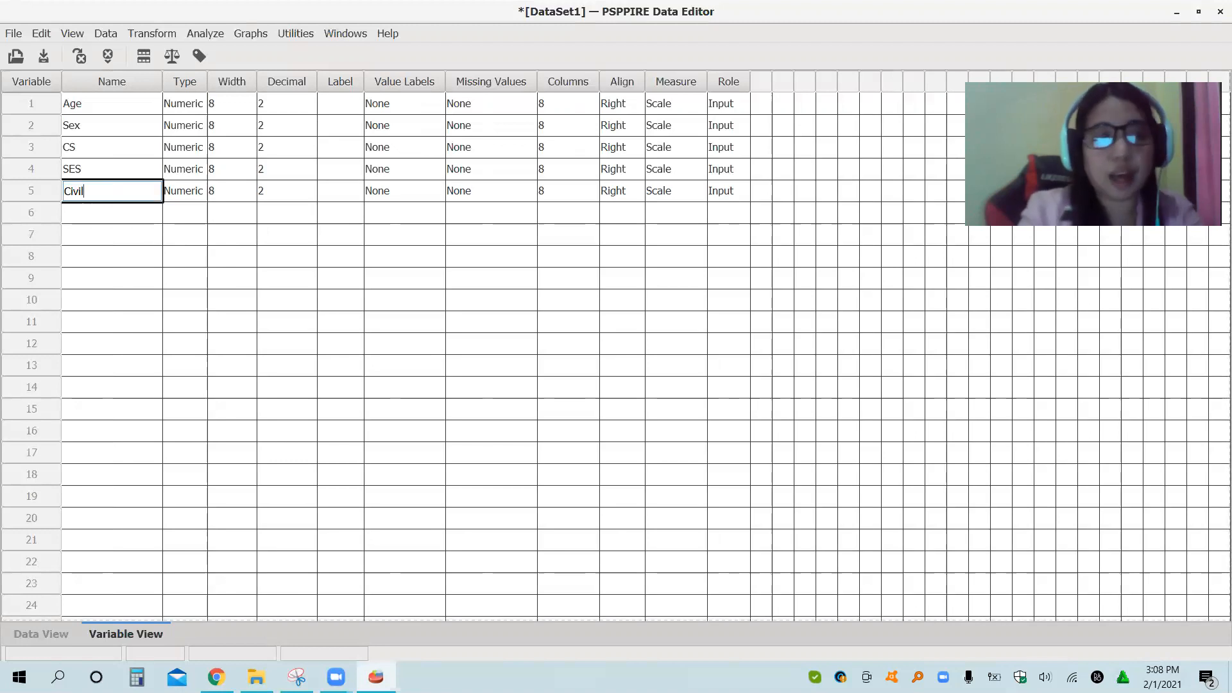
type("_Status")
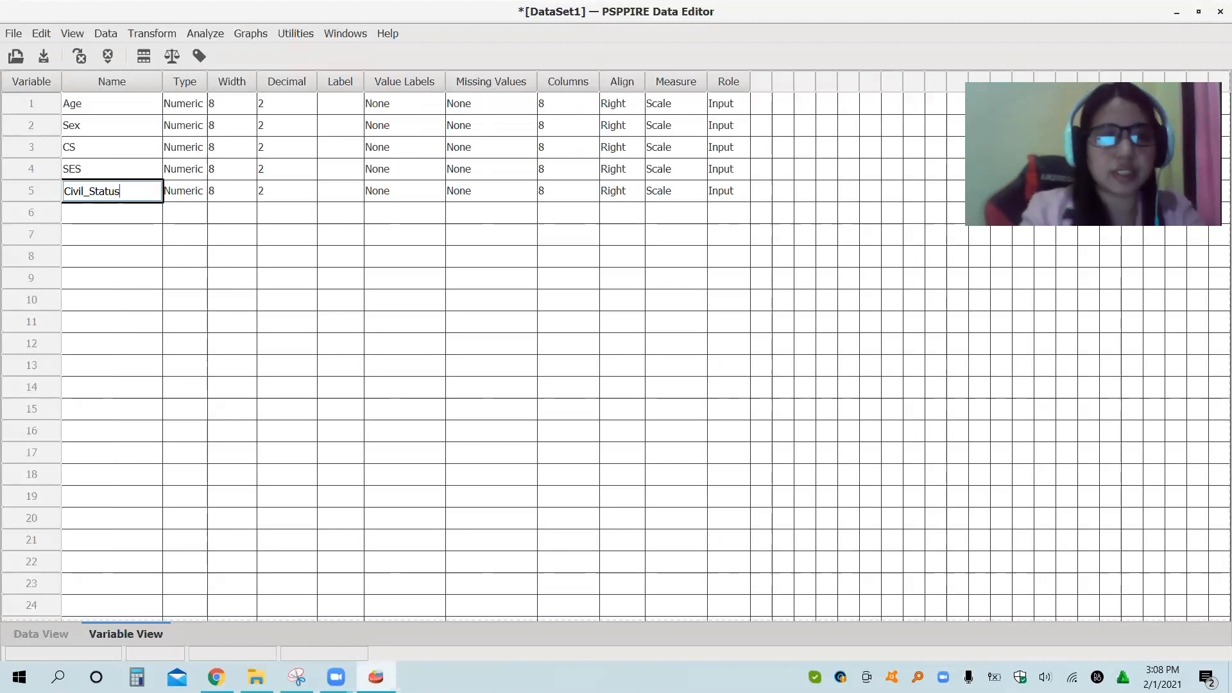
key("Return")
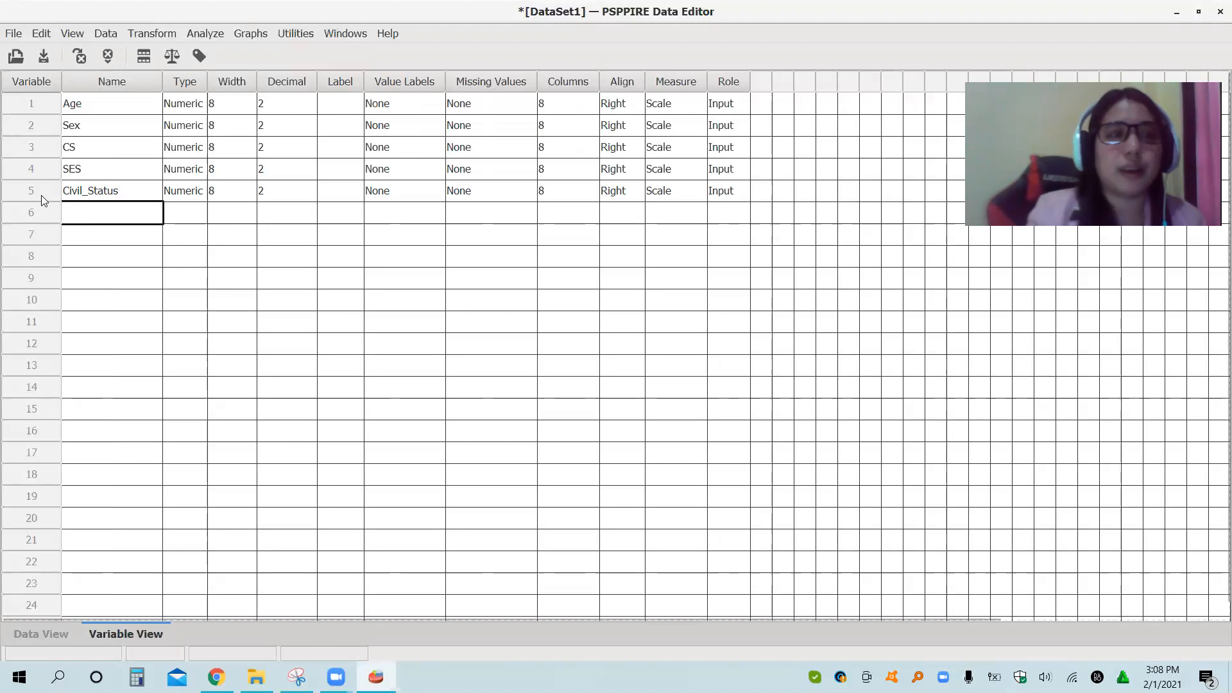
- Delete the fifth variable, Civil_Status, from the variable list
left_click(148, 256)
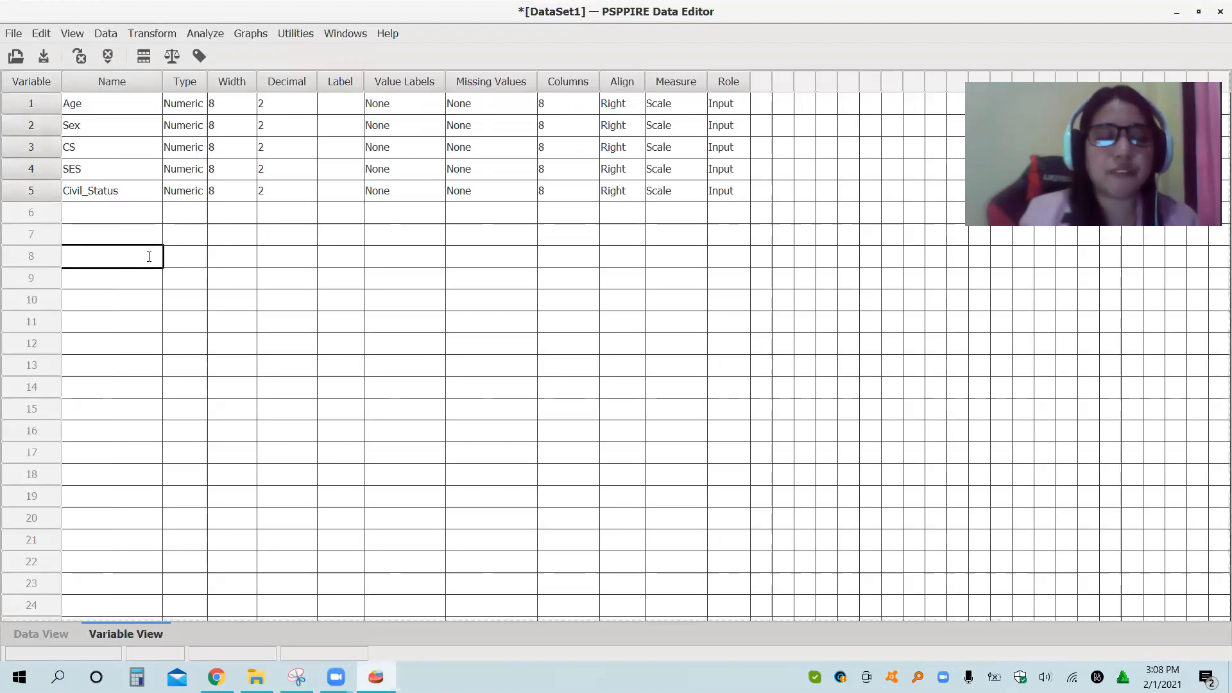
left_click(42, 194)
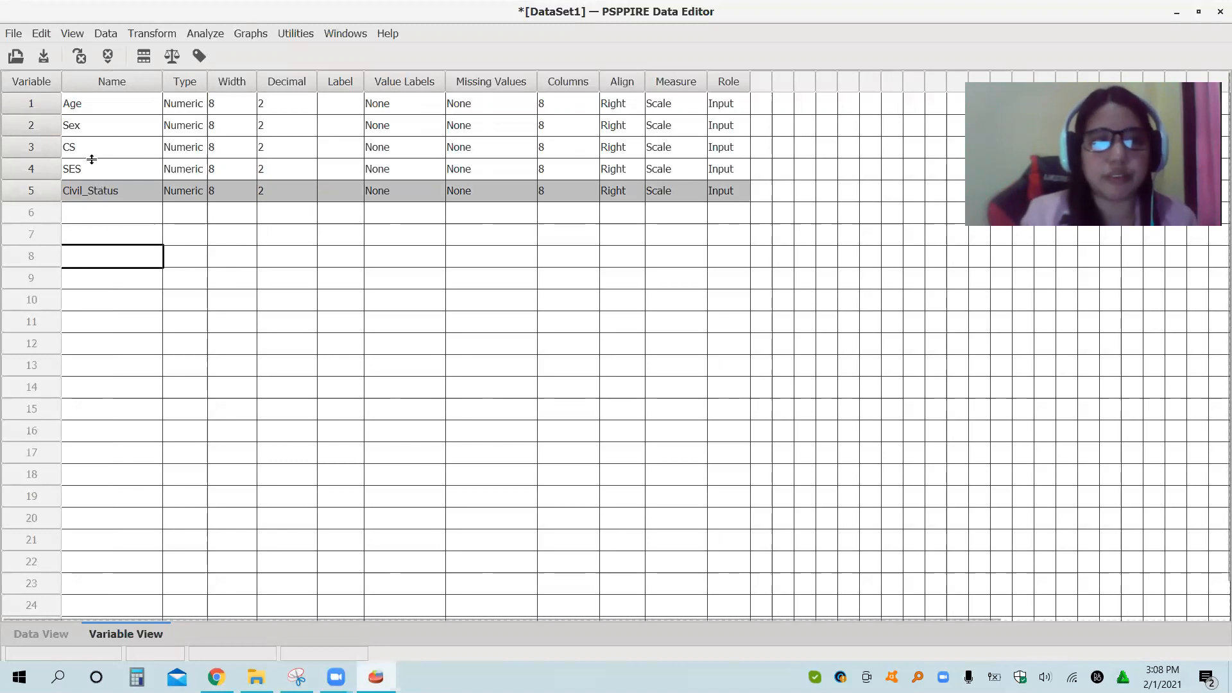
right_click(33, 191)
left_click(306, 238)
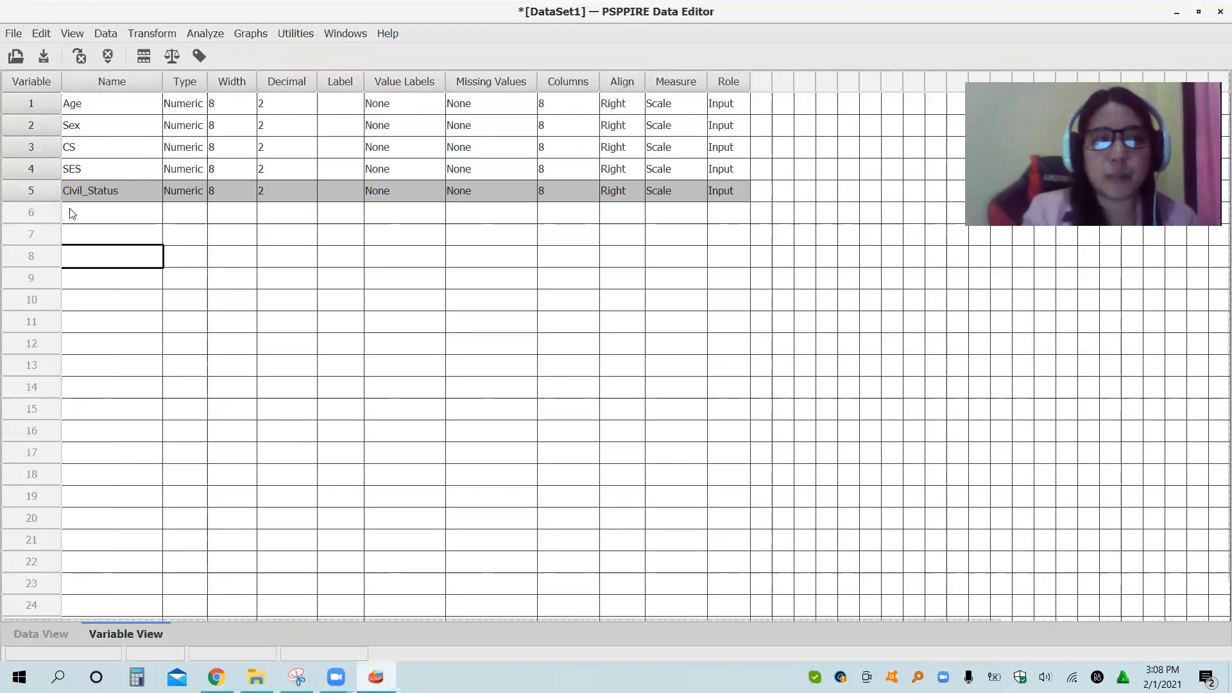
right_click(40, 191)
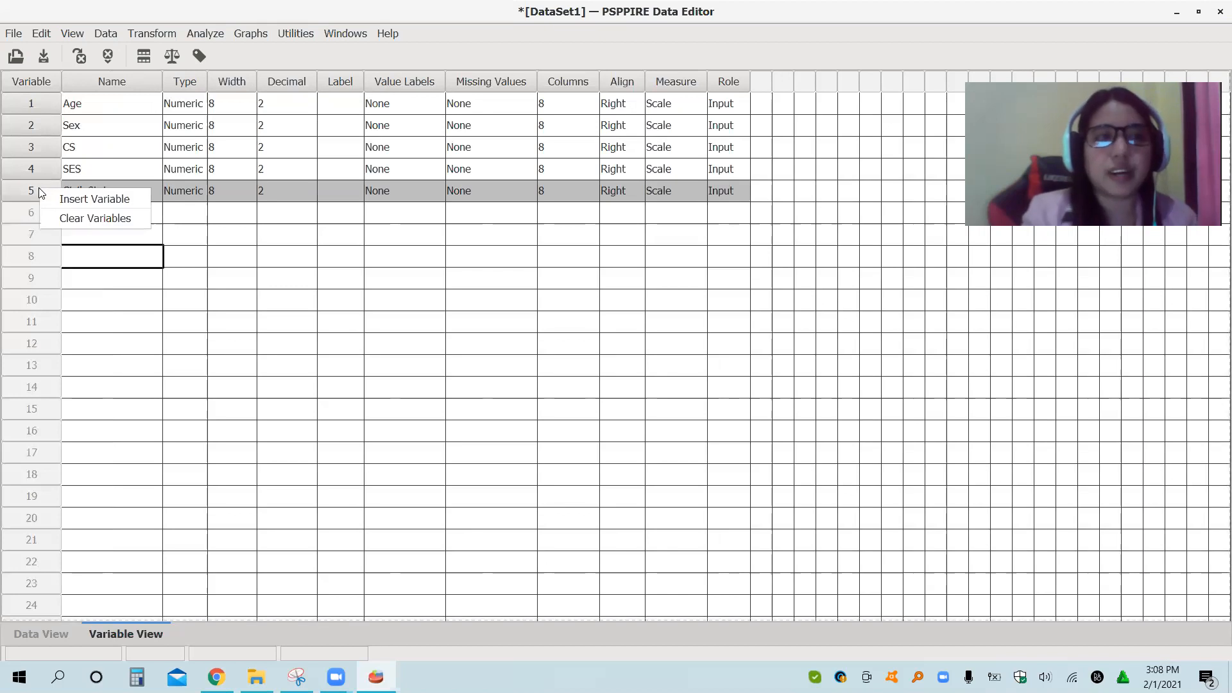
left_click(95, 218)
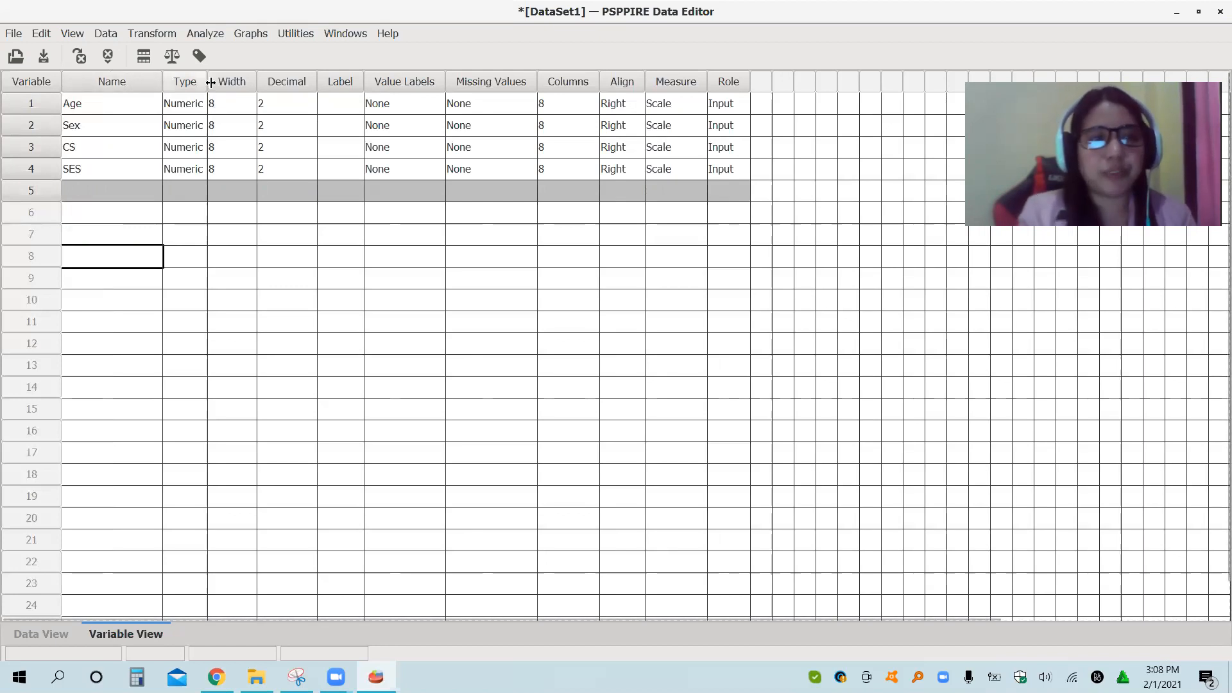
- View the type and format options of the Age variable and close them without changing anything
left_click(196, 102)
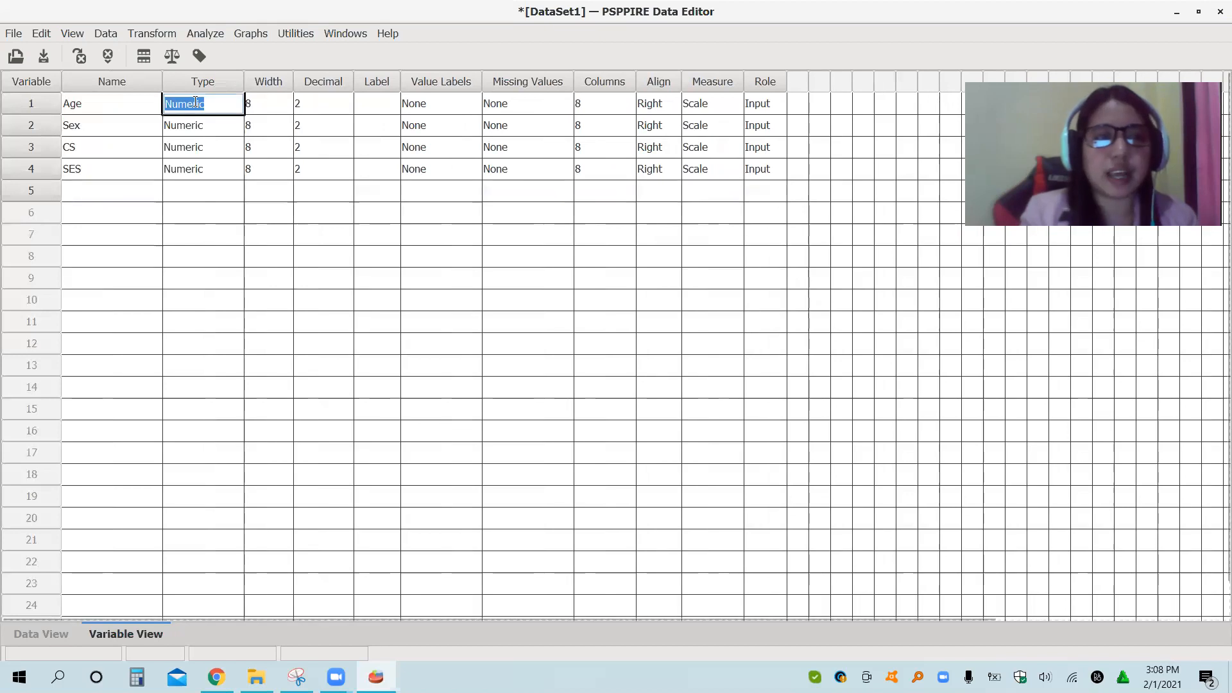
left_click(216, 129)
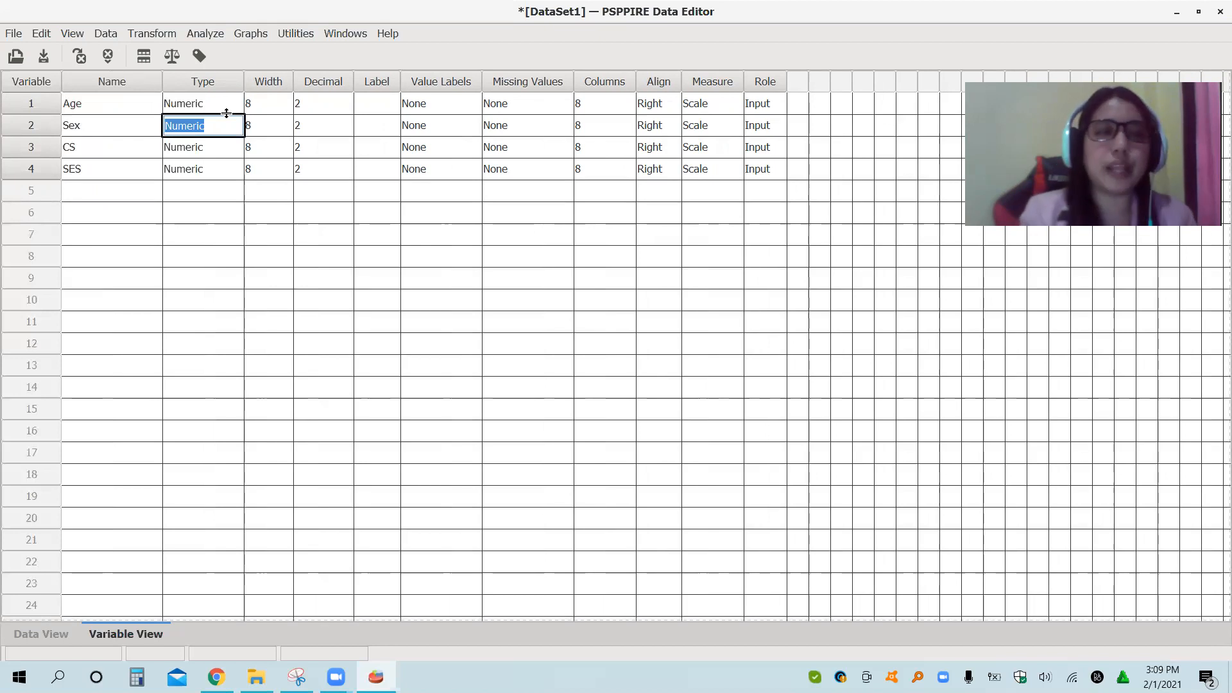
double_click(226, 110)
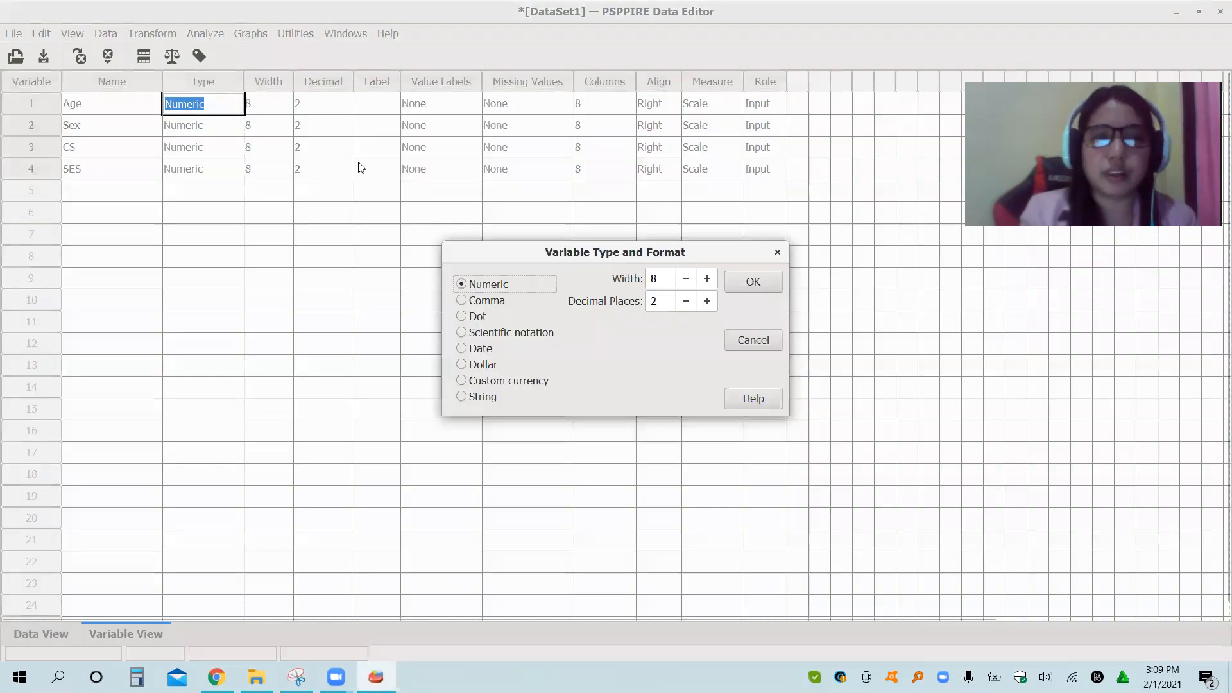
left_click(777, 251)
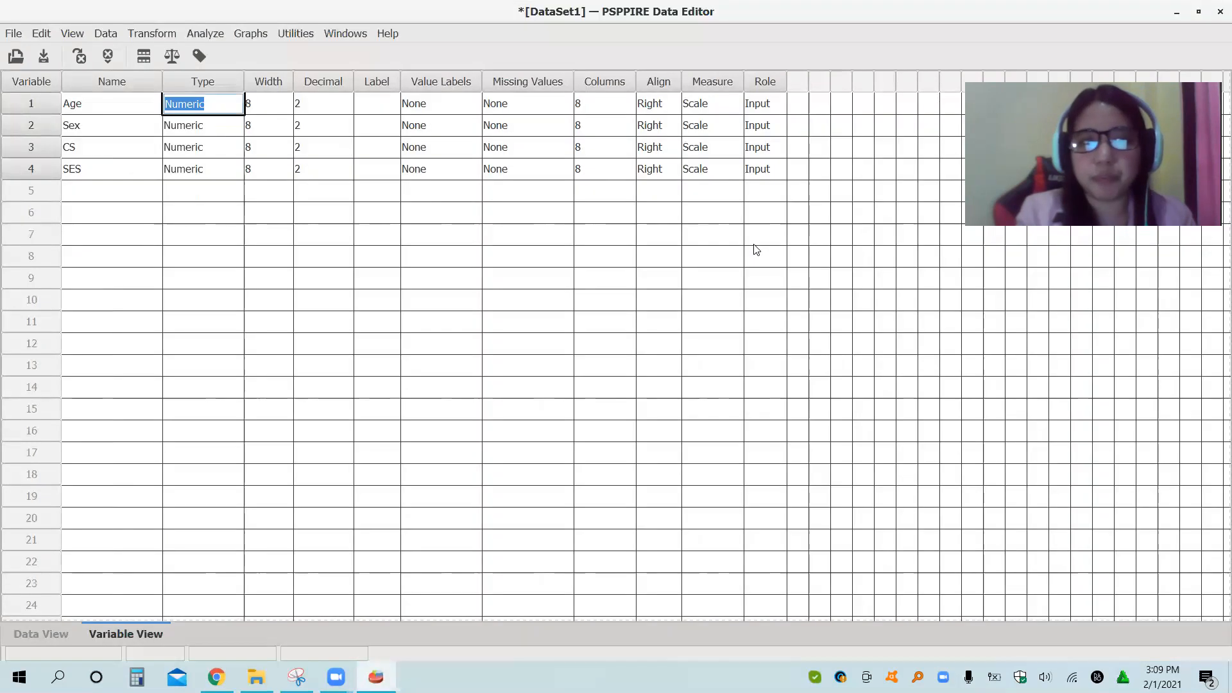
left_click(211, 127)
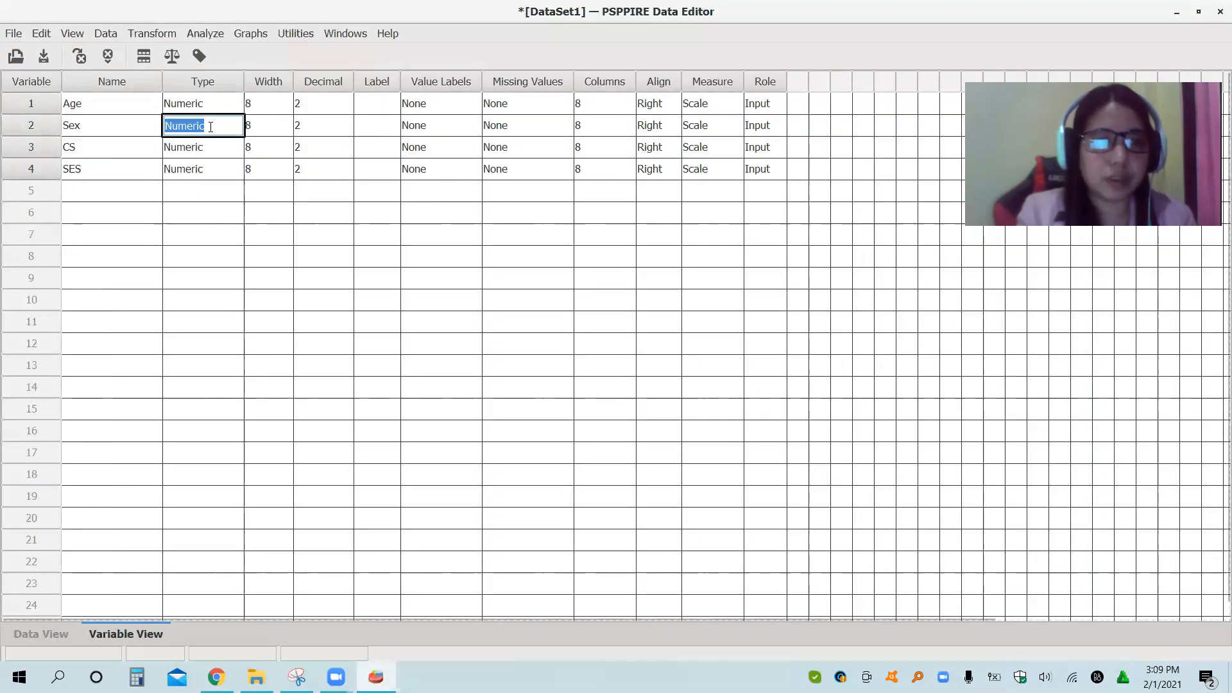
- Preview the String option for the Age variable, keep its type as Numeric, and set its decimal places to 0
double_click(218, 106)
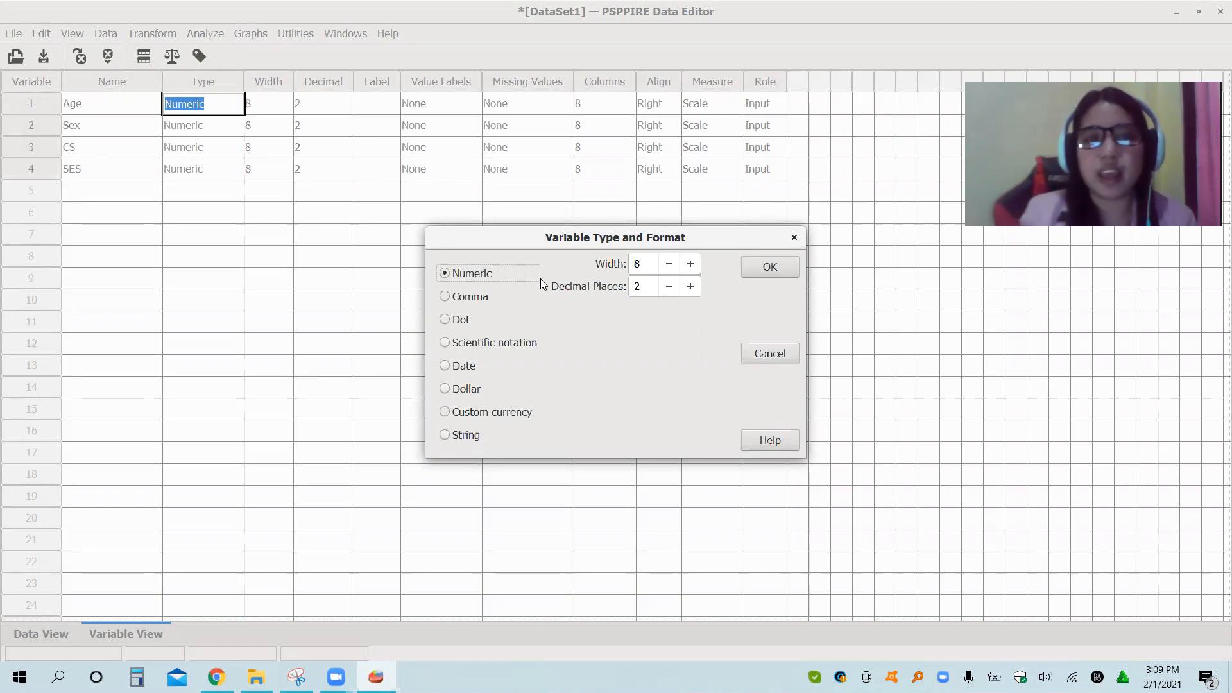
left_click(445, 437)
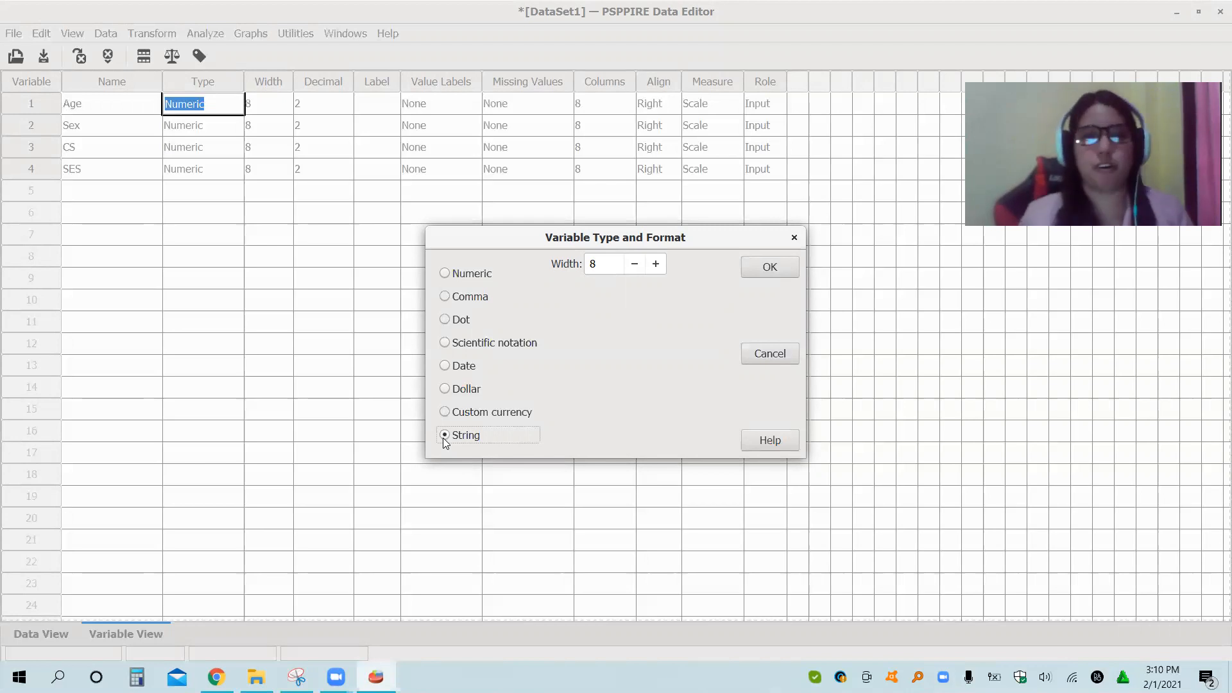
left_click(445, 274)
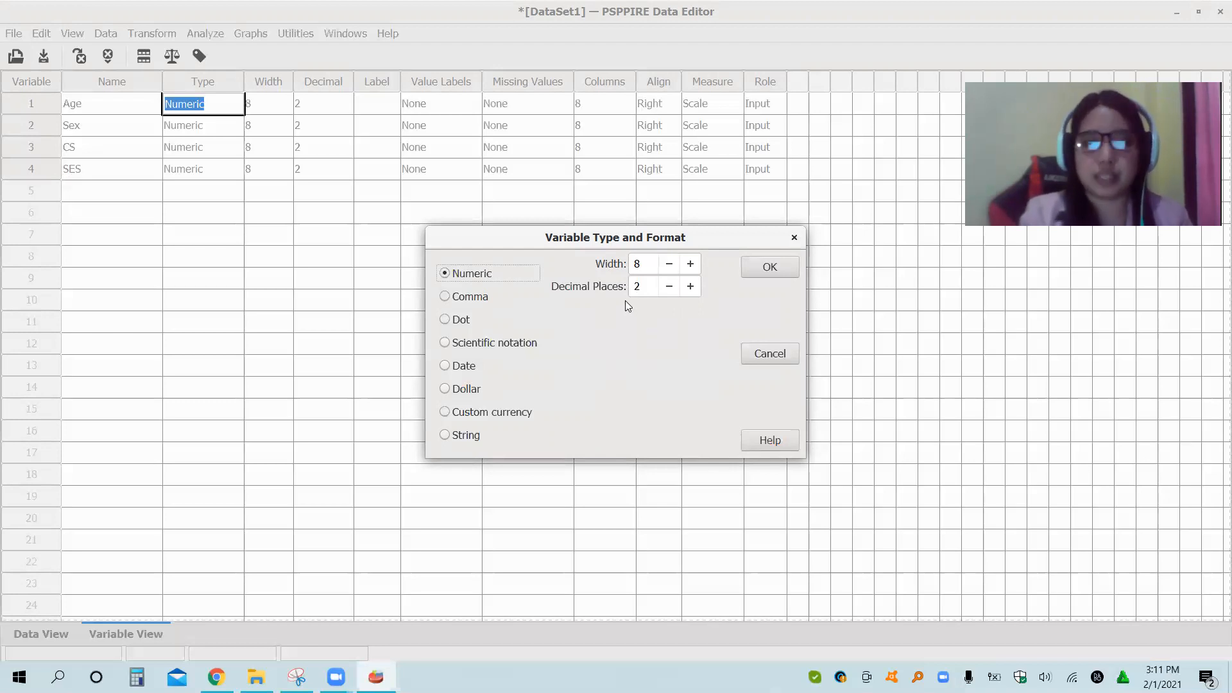
left_click(670, 288)
left_click(671, 289)
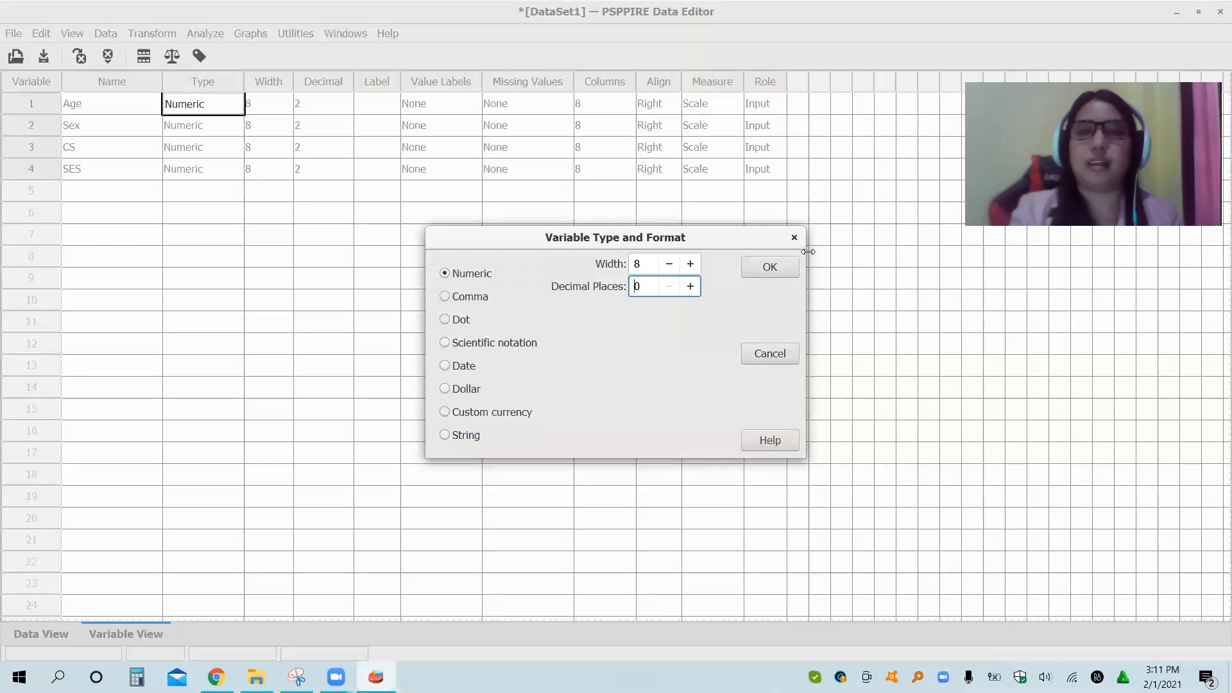
left_click(775, 266)
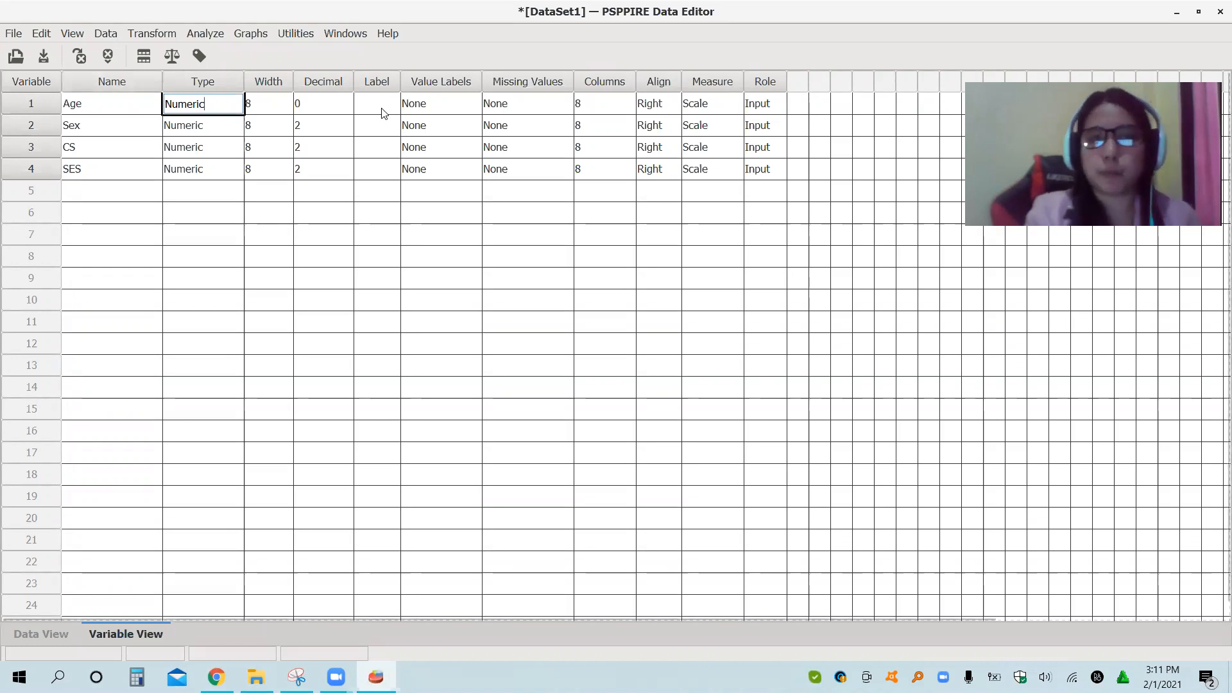
- Check the types assigned to the Sex, CS and SES variables
left_click(377, 132)
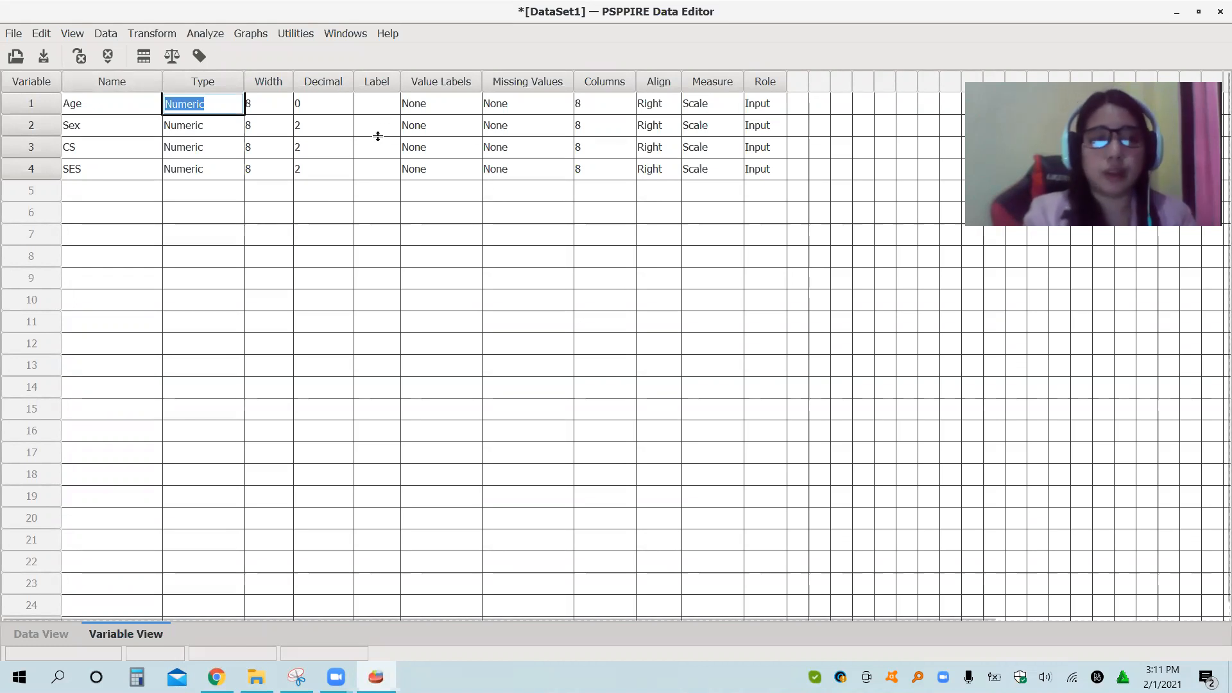
left_click(216, 125)
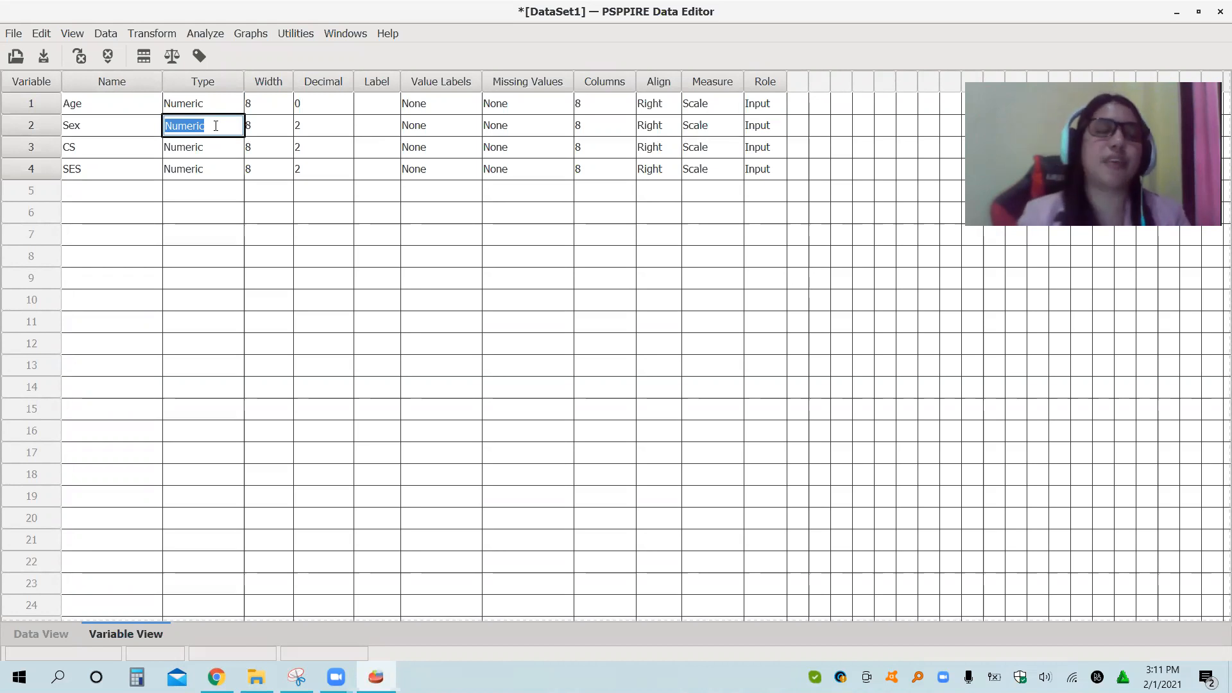
left_click(222, 151)
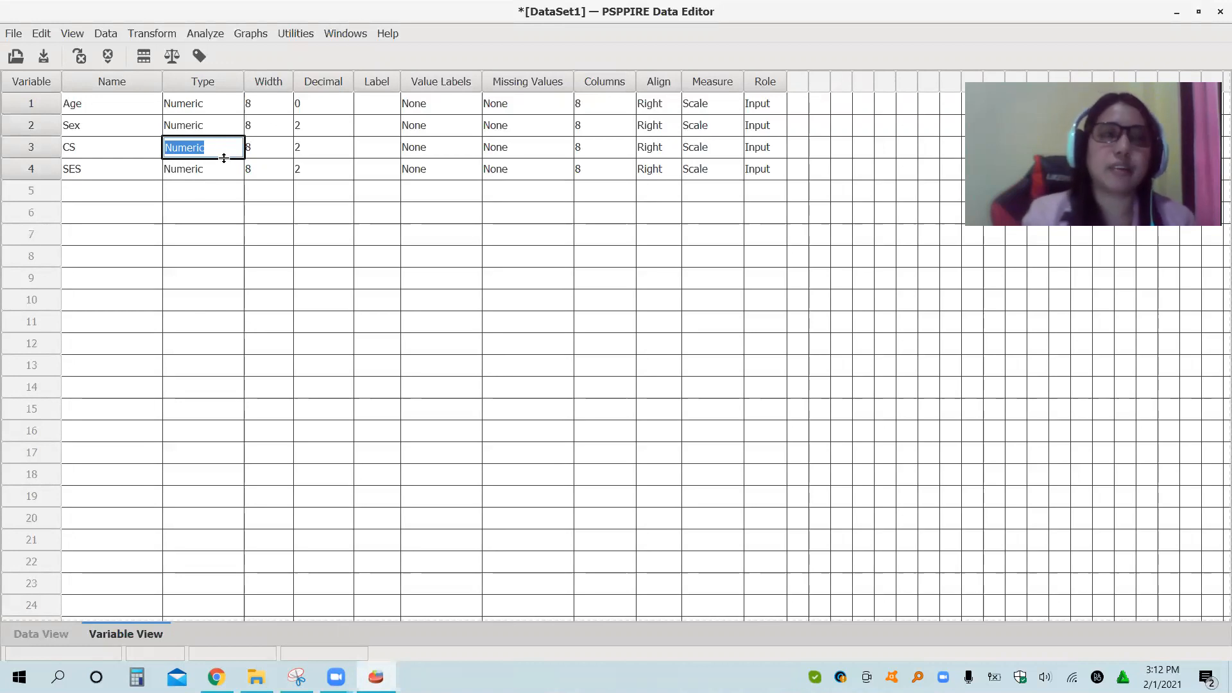
left_click(230, 172)
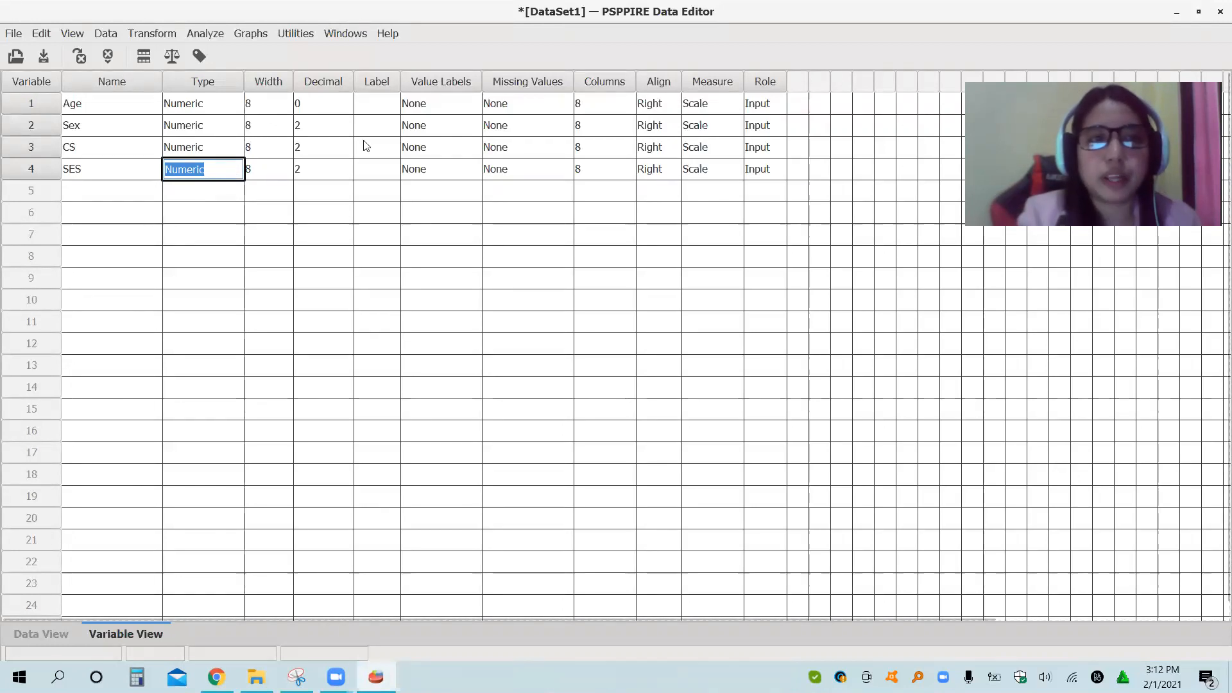
- Try to replace the decimal places of the Sex variable with 0 and clear those of CS
left_click(335, 100)
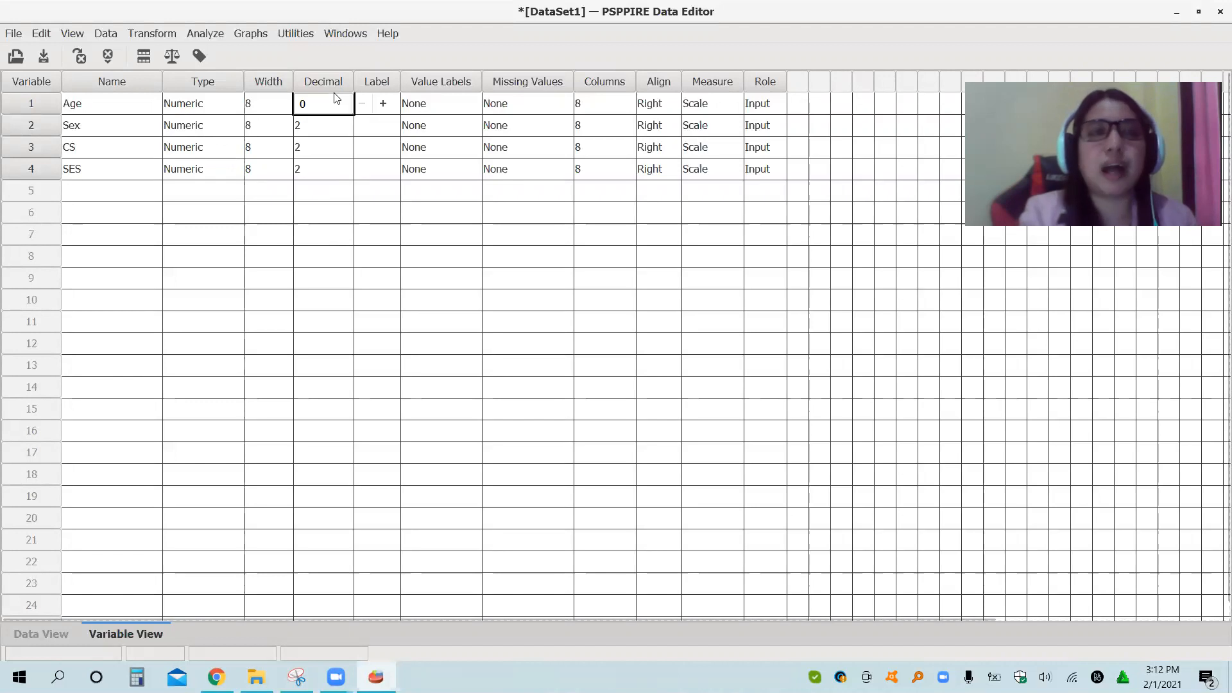
left_click(346, 133)
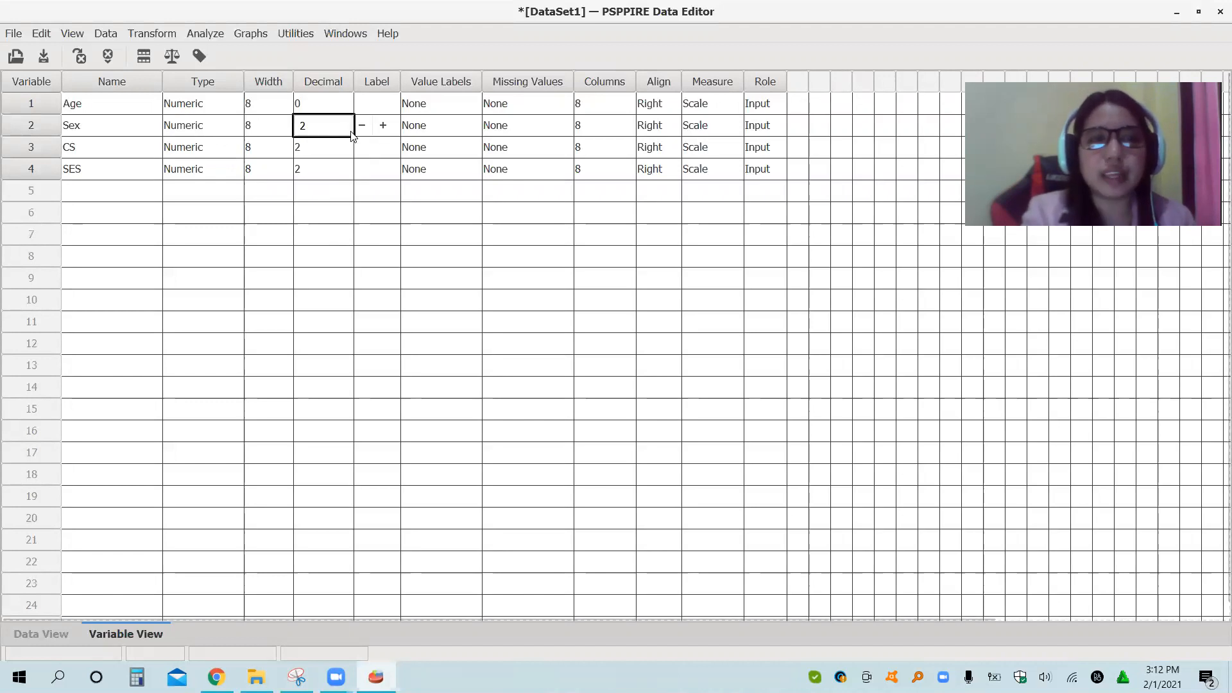
left_click(320, 128)
key("BackSpace")
type("0")
left_click(320, 151)
left_click(320, 149)
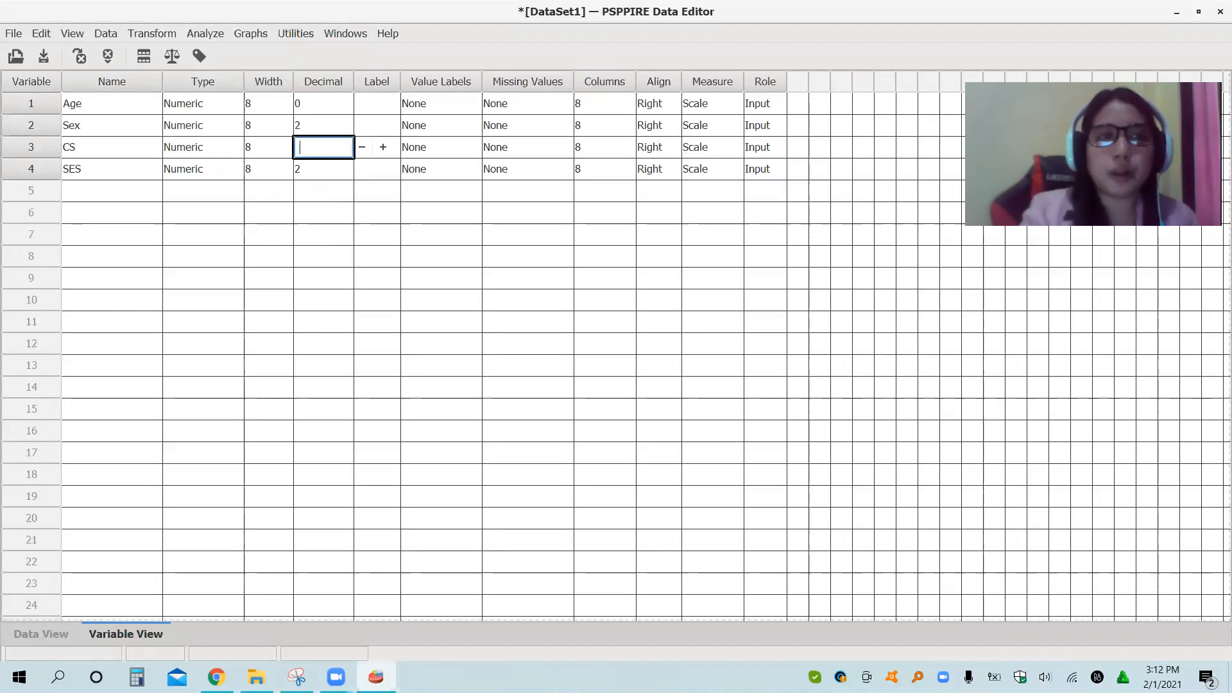
left_click(301, 173)
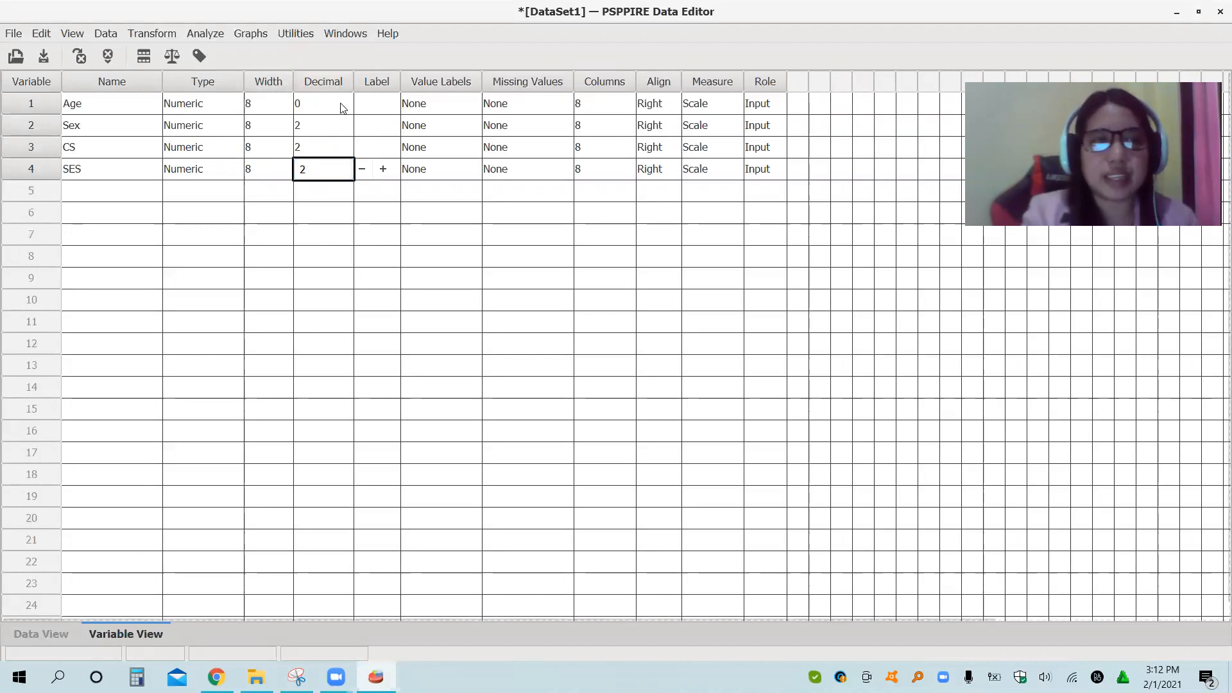
left_click(228, 106)
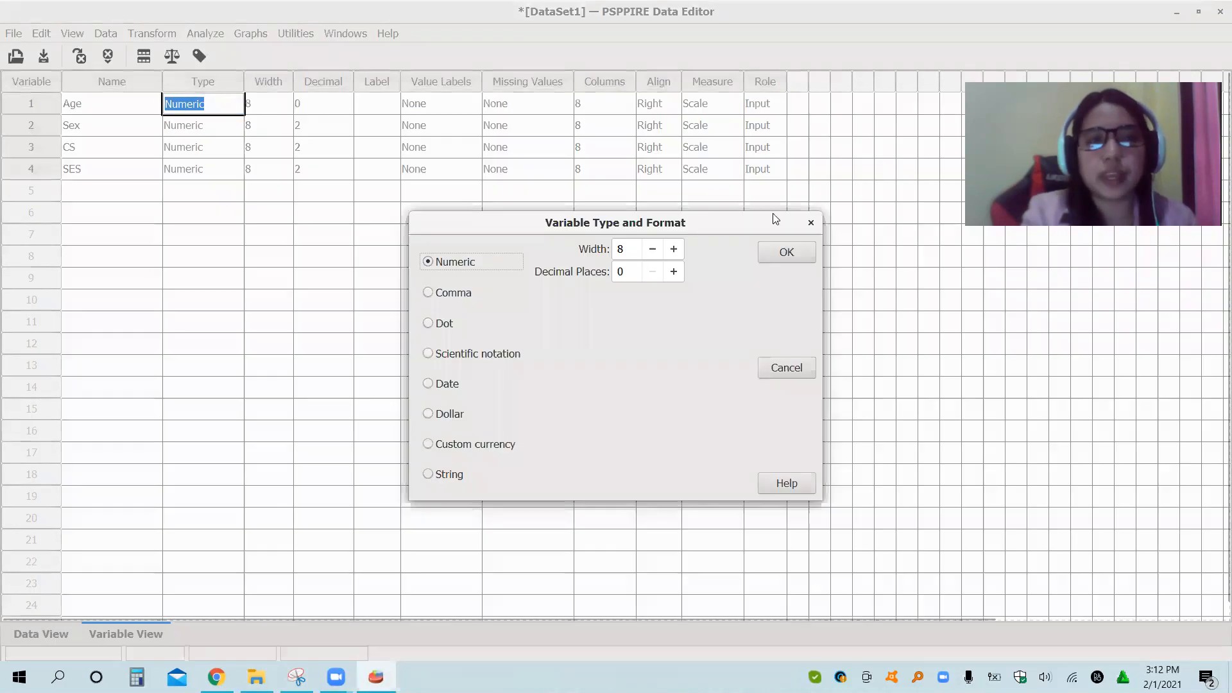
left_click(811, 222)
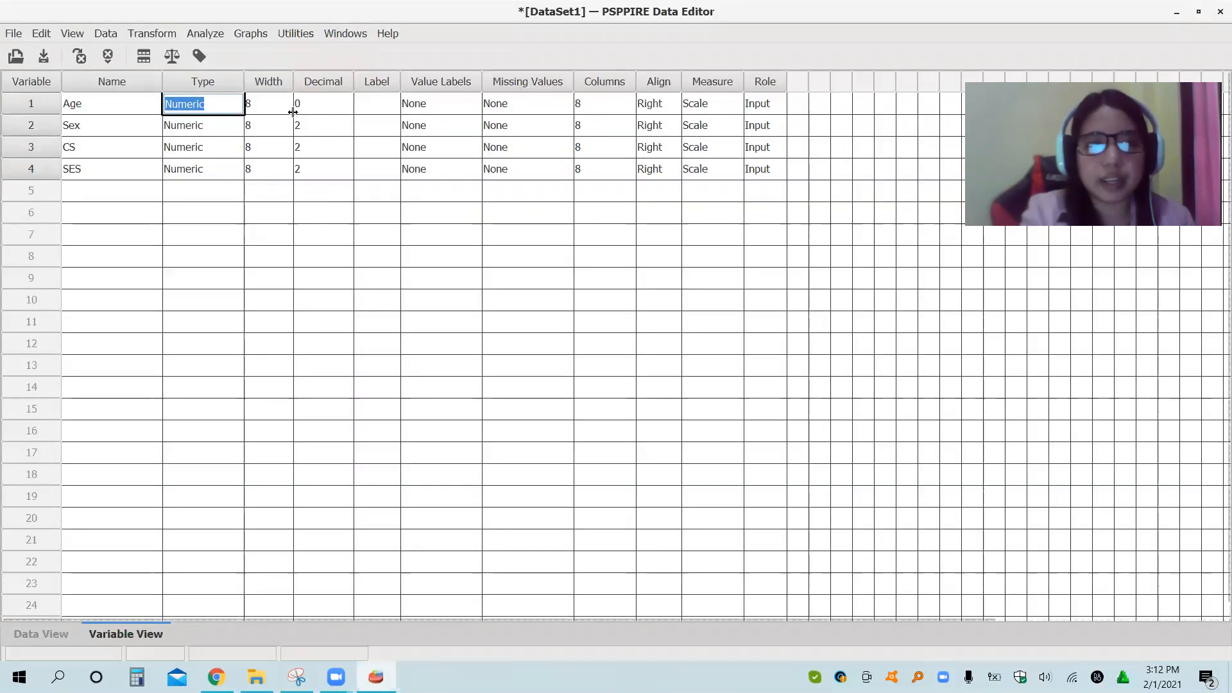
- Set the decimal places of the Sex variable to 0 and confirm the entry
left_click(328, 122)
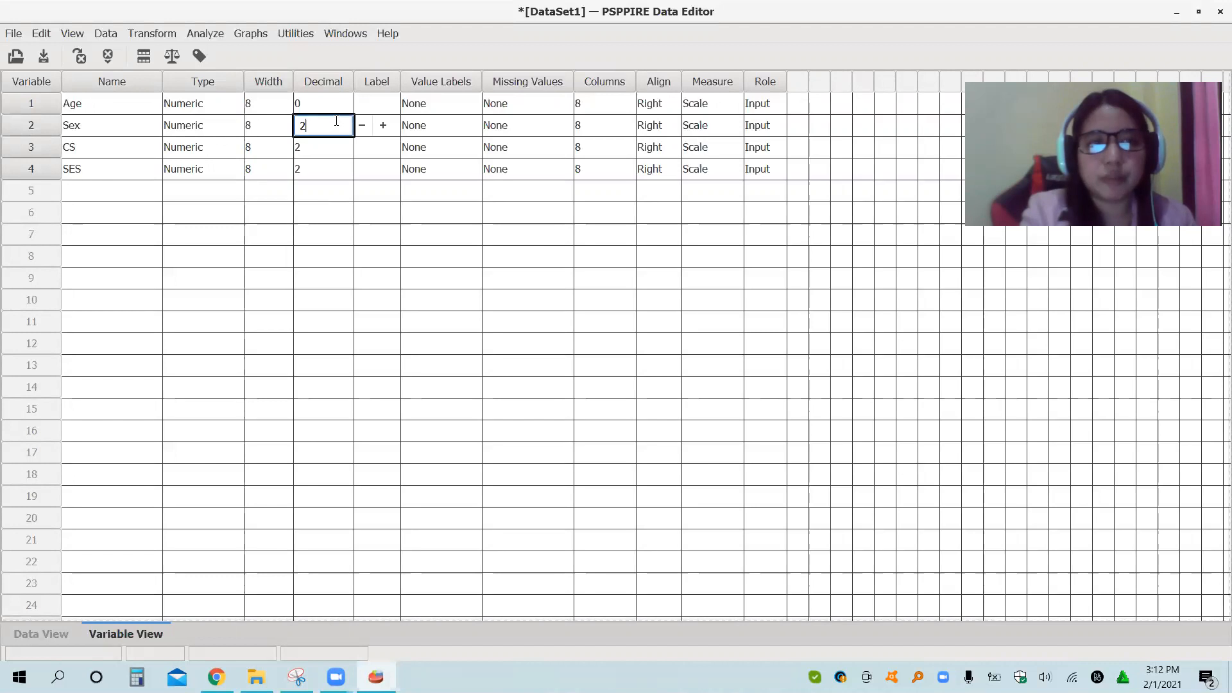
key("BackSpace")
type("0")
key("BackSpace")
type("0")
key("Return")
- Set the decimal places of the CS variable to 0
left_click(331, 148)
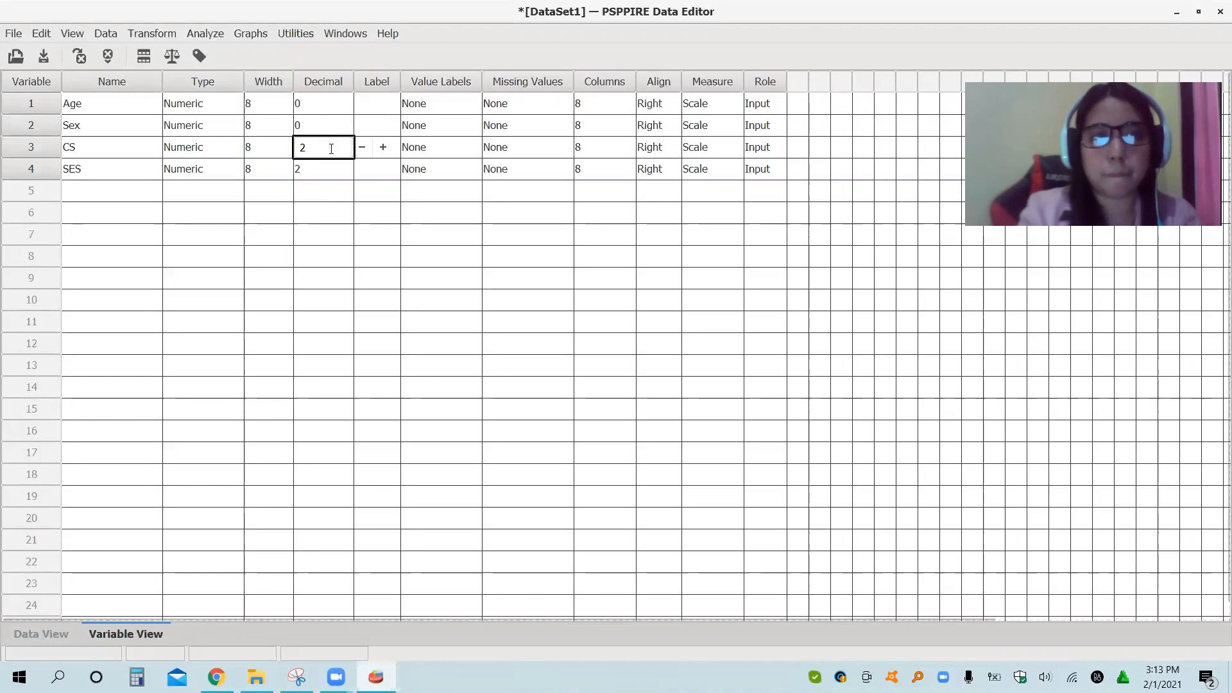
key("BackSpace")
type("0")
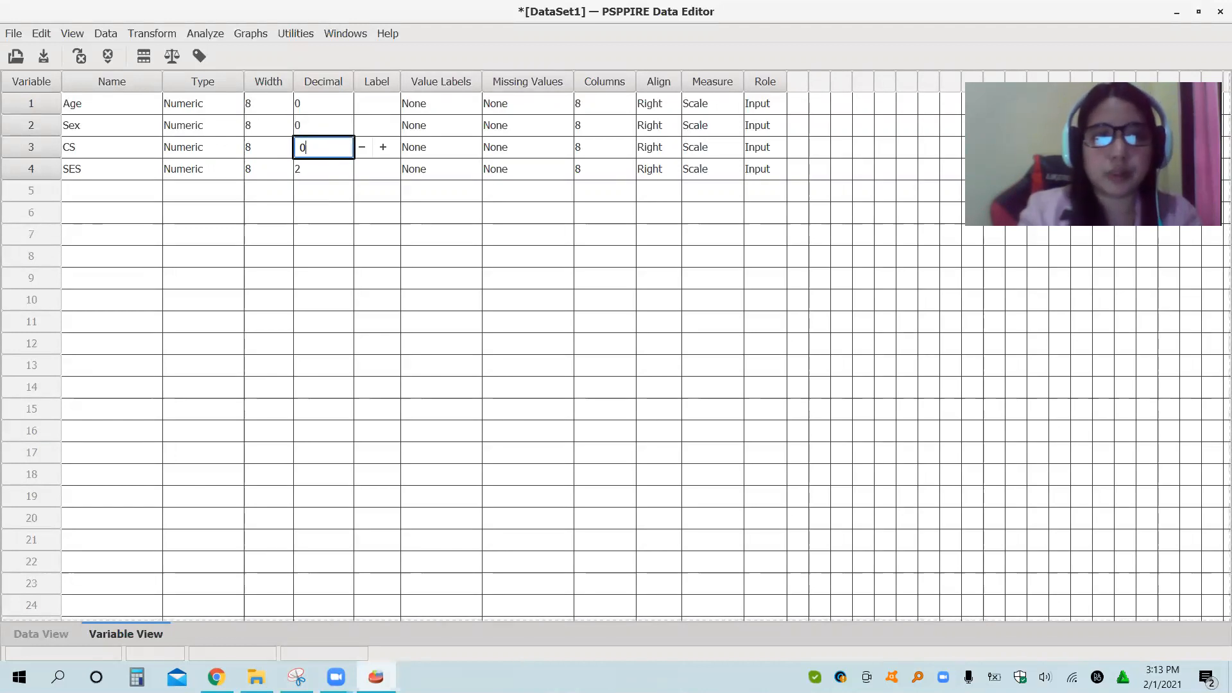
left_click(327, 170)
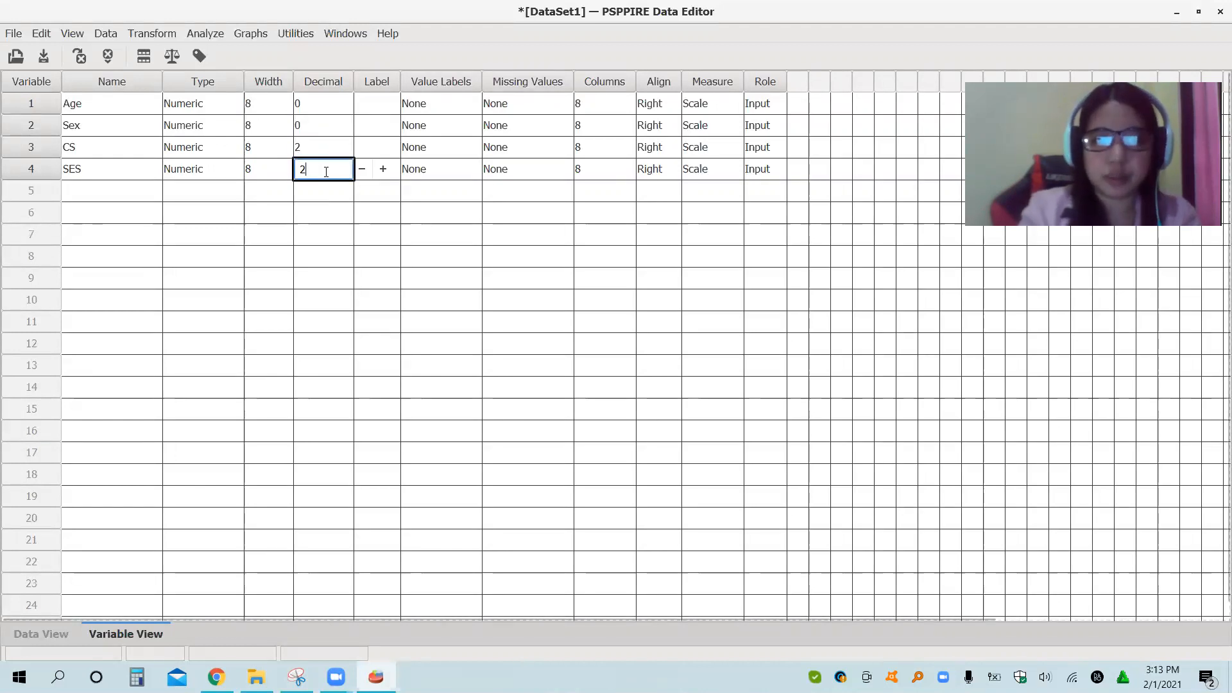
left_click(325, 149)
left_click(362, 148)
- Reduce the decimal places of the SES variable to 0
left_click(332, 169)
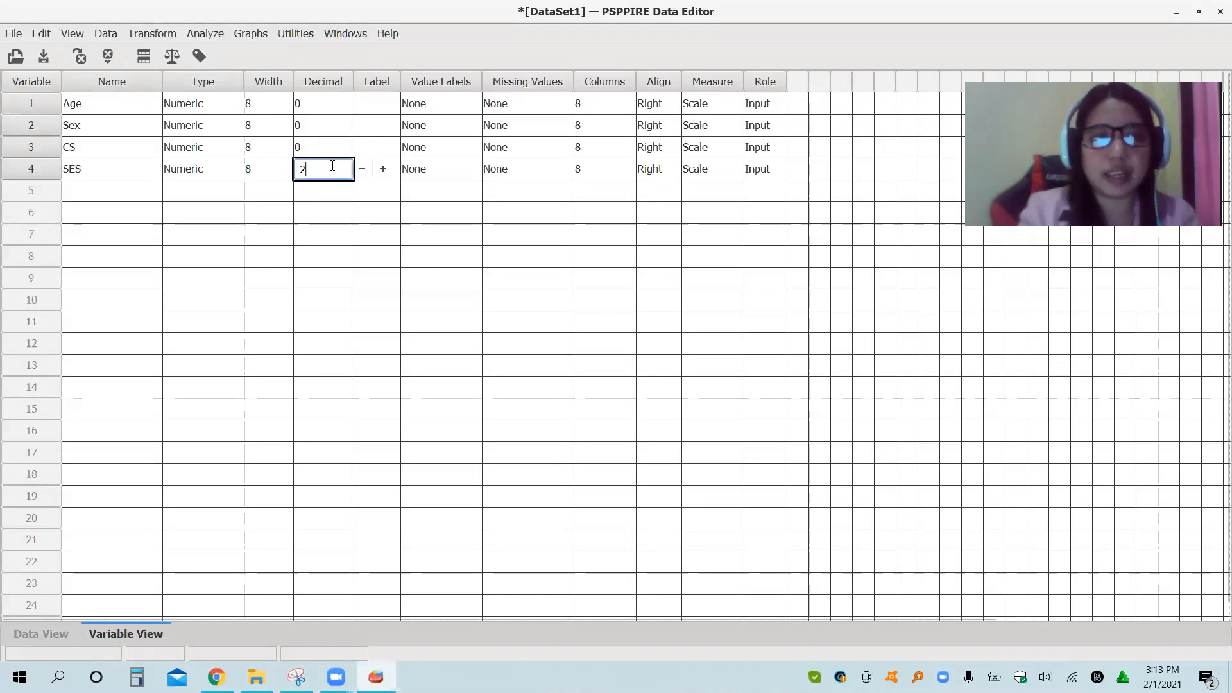
left_click(364, 170)
left_click(364, 170)
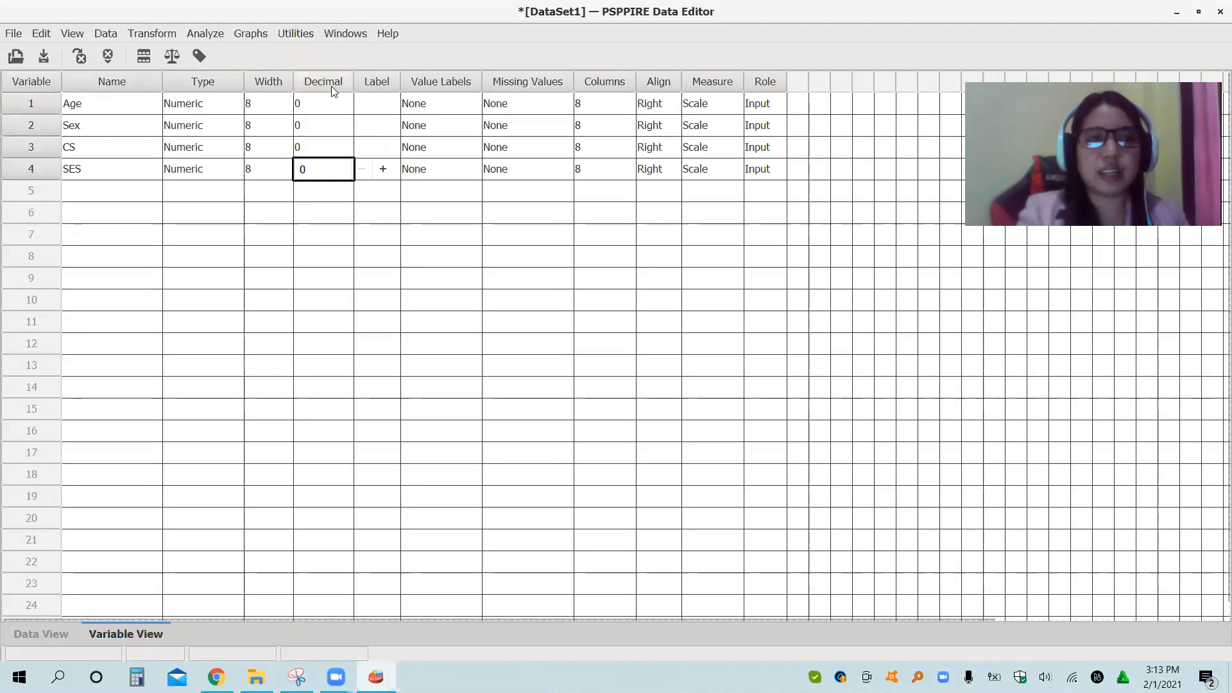
- Widen the Label column to about double its width and narrow the Name column slightly
left_click(376, 104)
left_click_drag(399, 78, 455, 81)
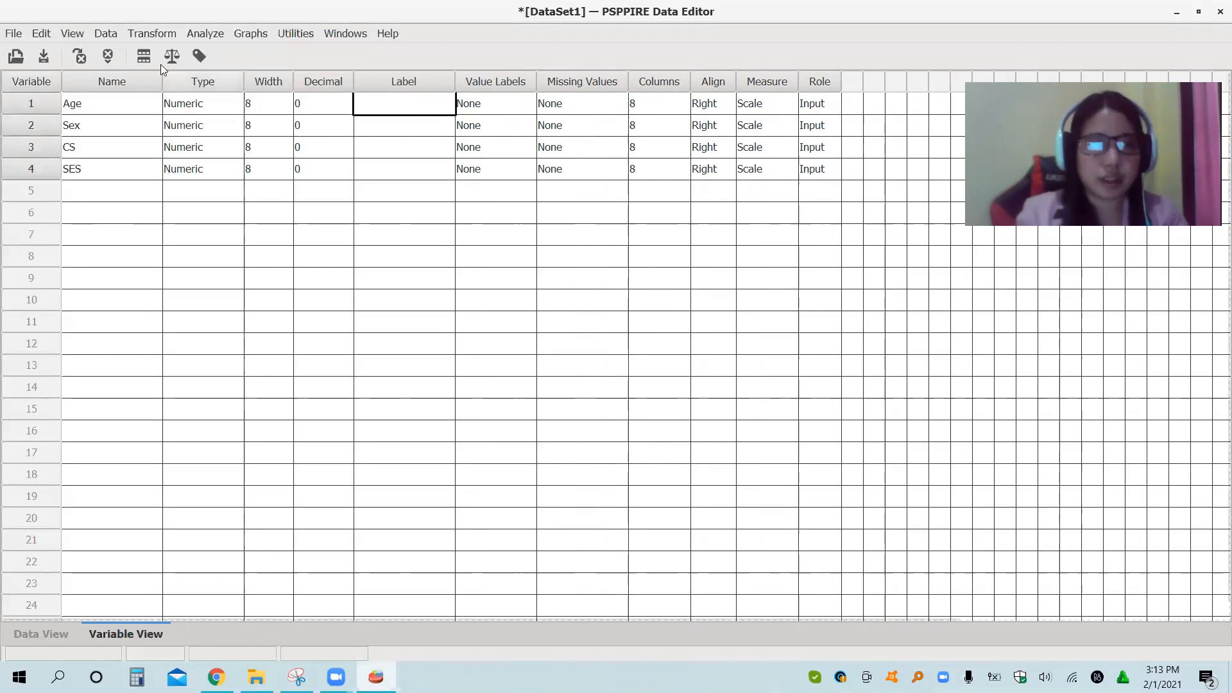
left_click_drag(163, 78, 140, 80)
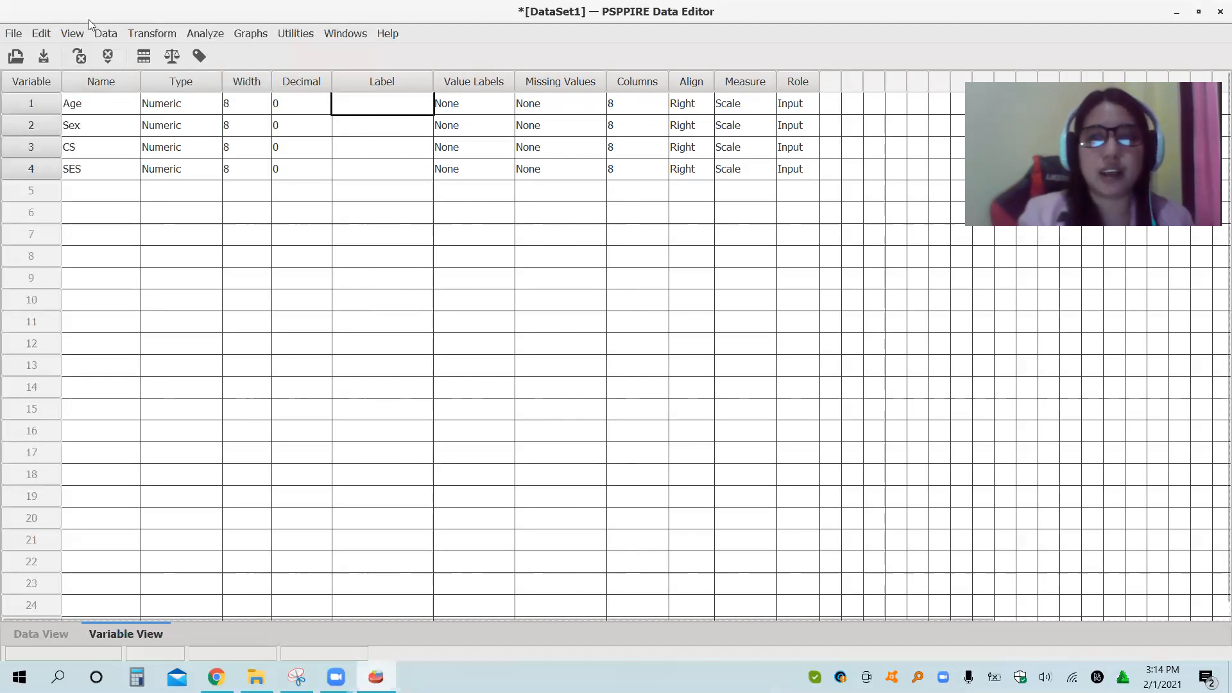
- Enter Civil Status as the label of the CS variable
left_click(365, 150)
type("Ci")
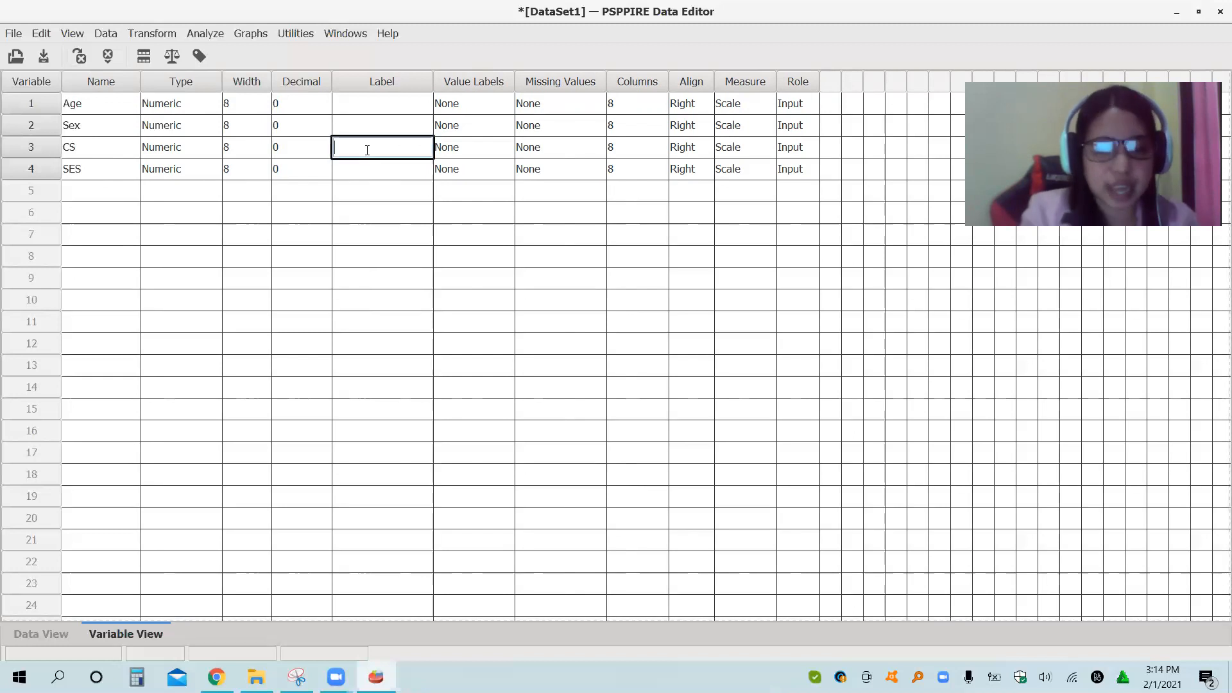
type("vil Status")
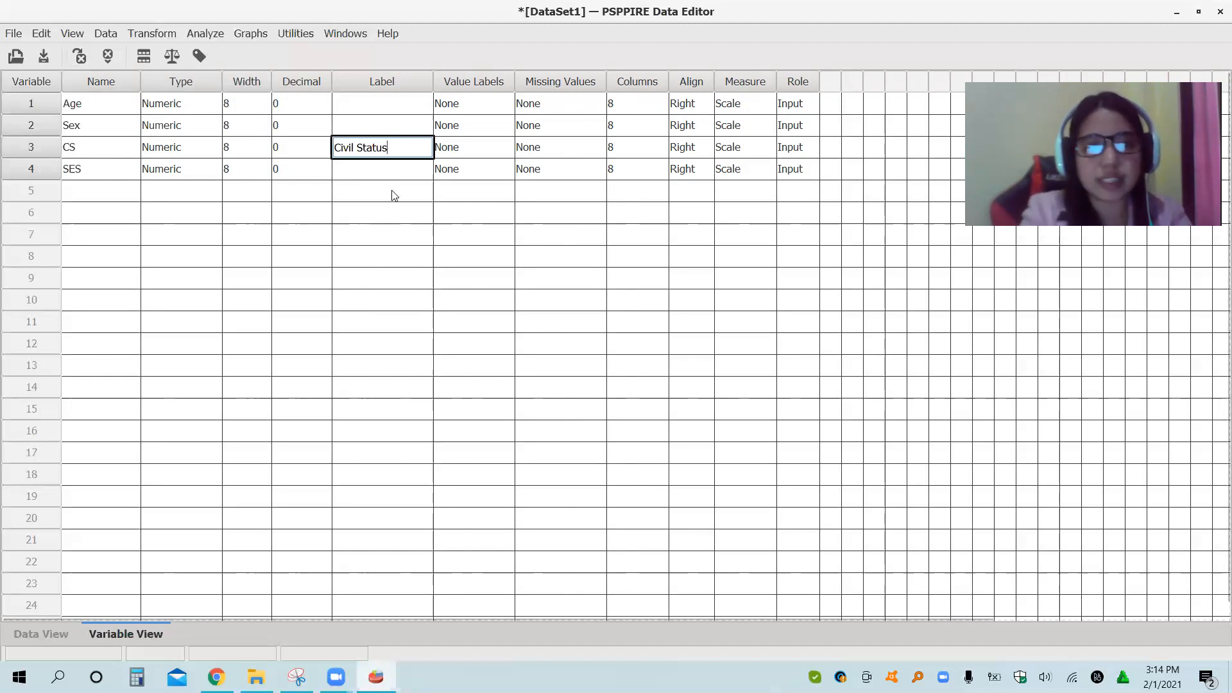
- Enter Socio Economic Status as the label of the SES variable and widen the Label column to about double its width
key("Return")
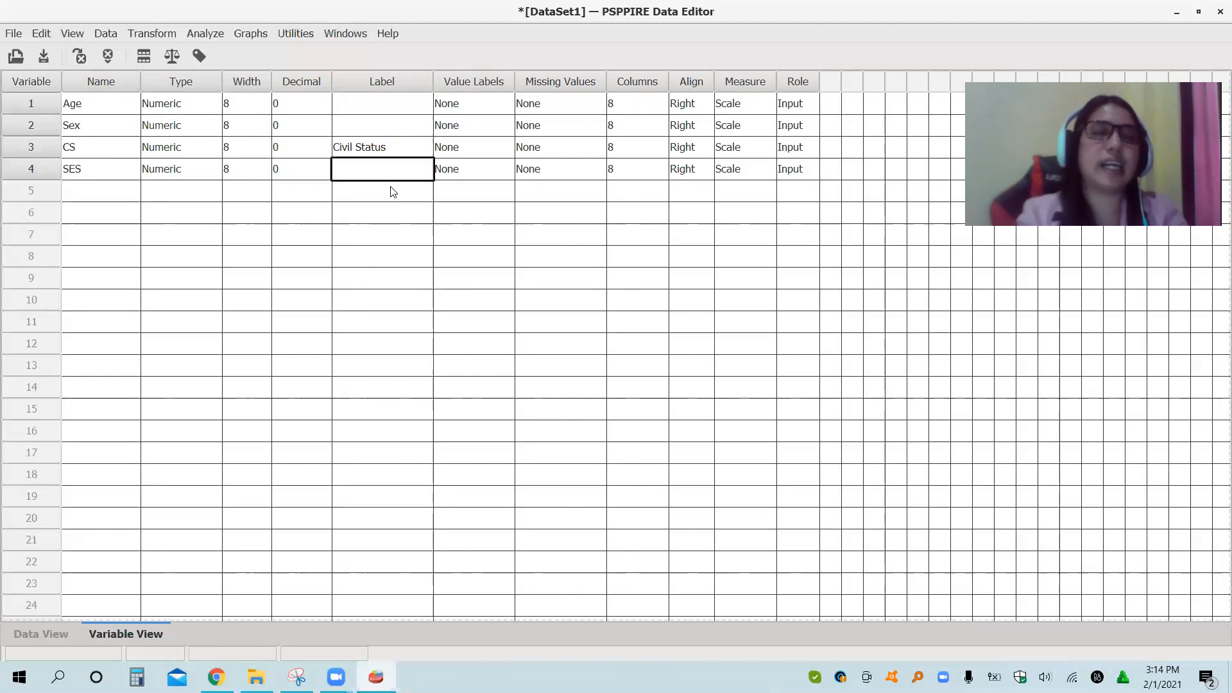
type("S")
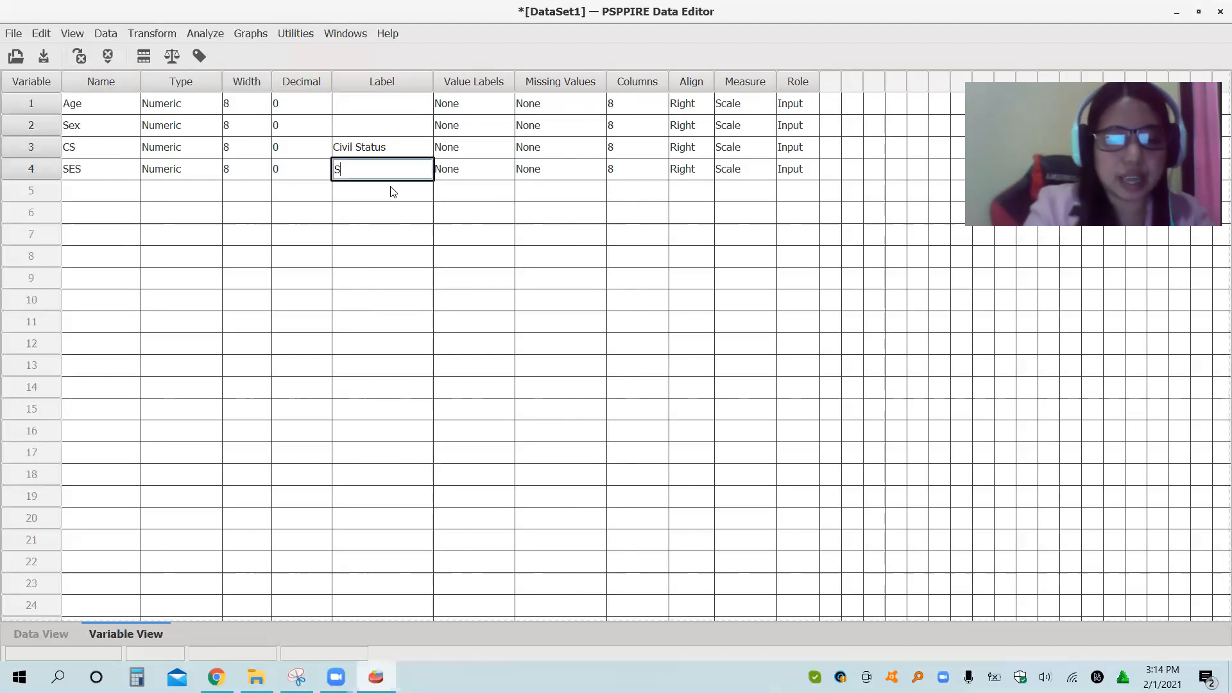
type("ocio Ec")
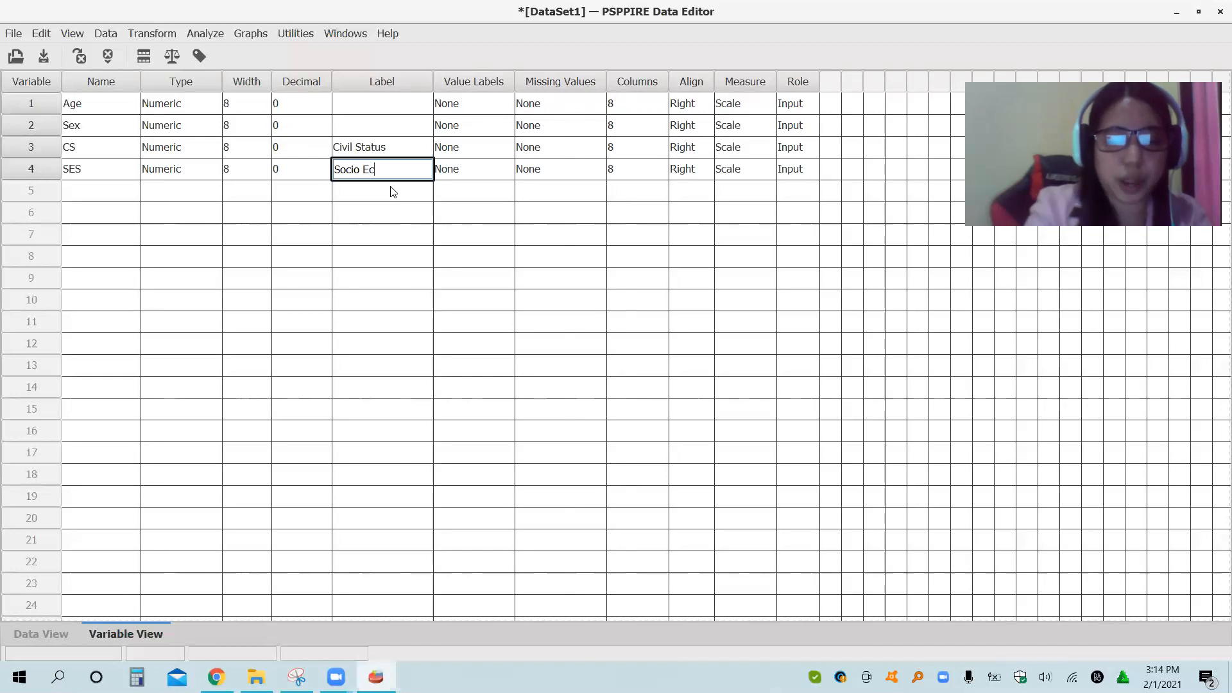
type("onomic Status")
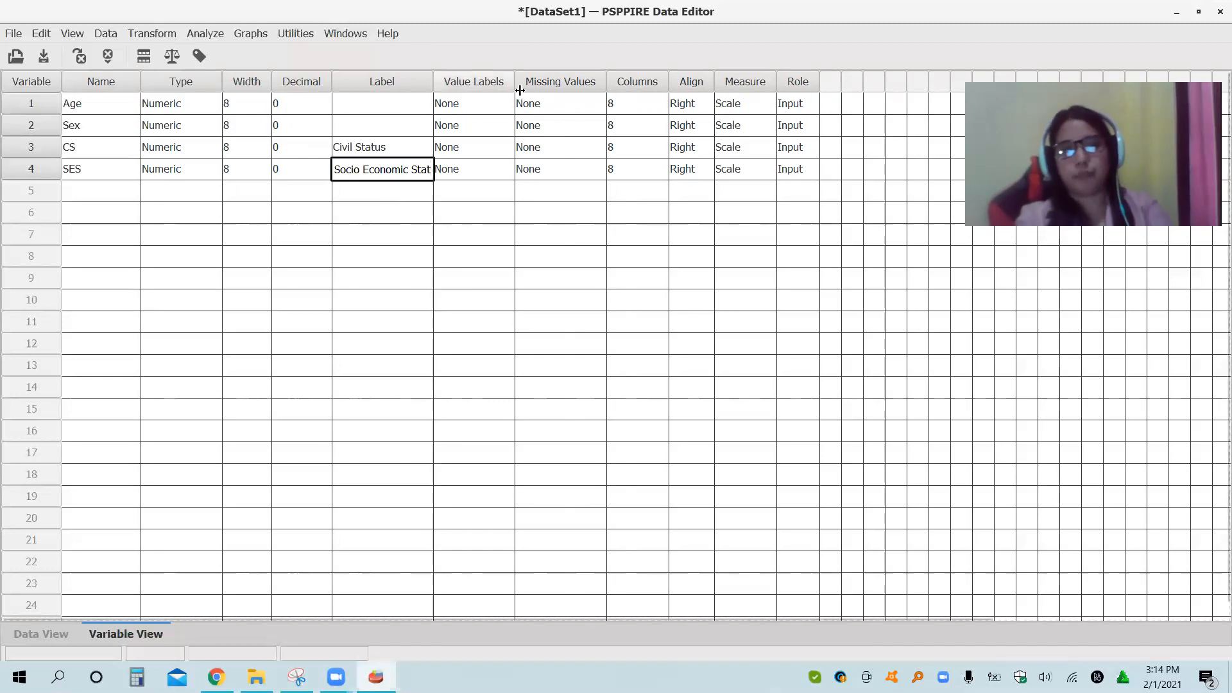
left_click_drag(520, 91, 607, 90)
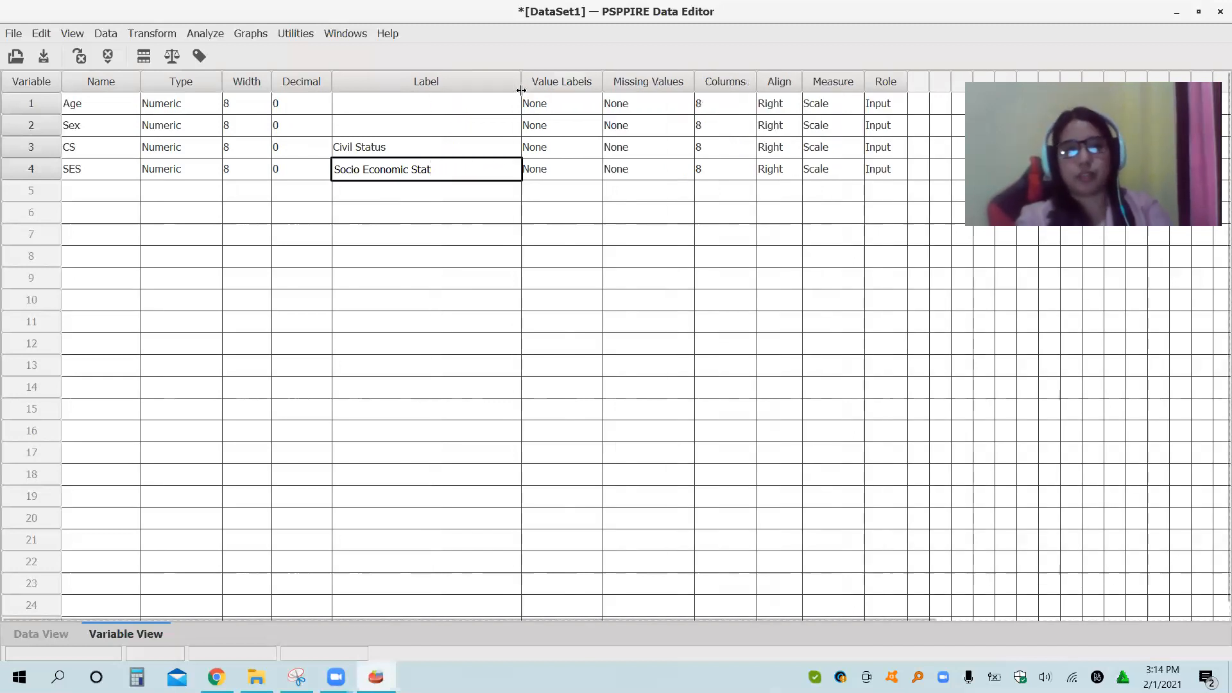
left_click(448, 171)
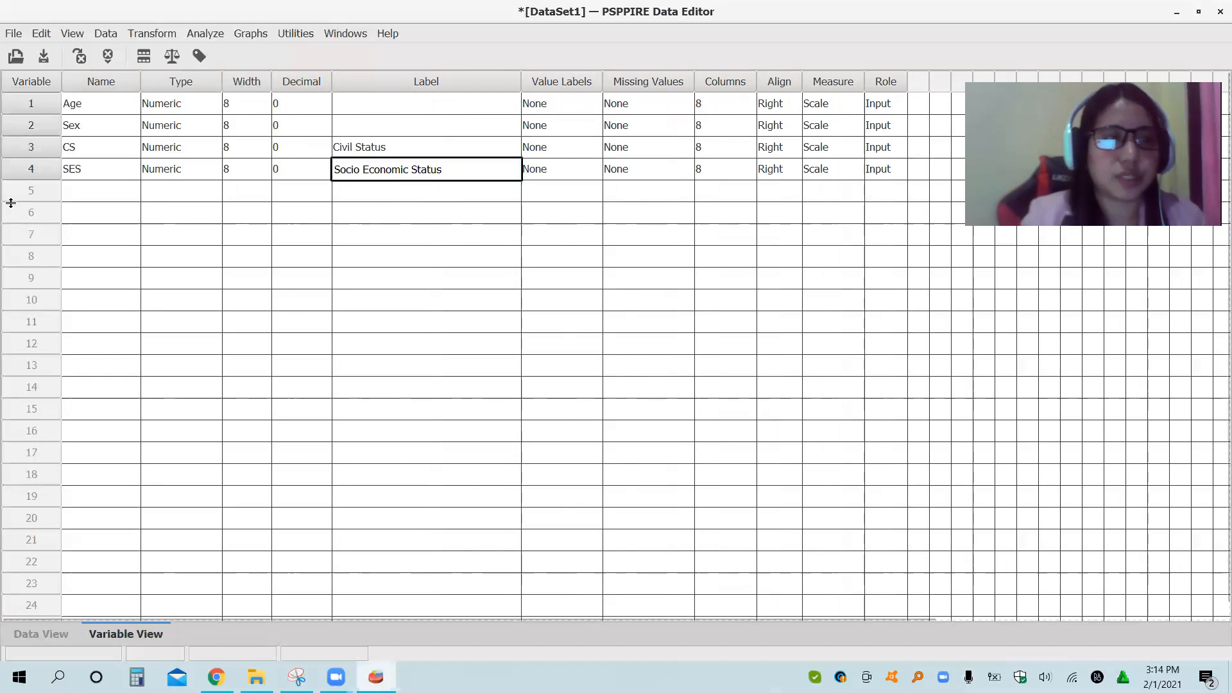
- Try to add a fifth variable with a name that starts with the digit 1, such as 1it
left_click(80, 198)
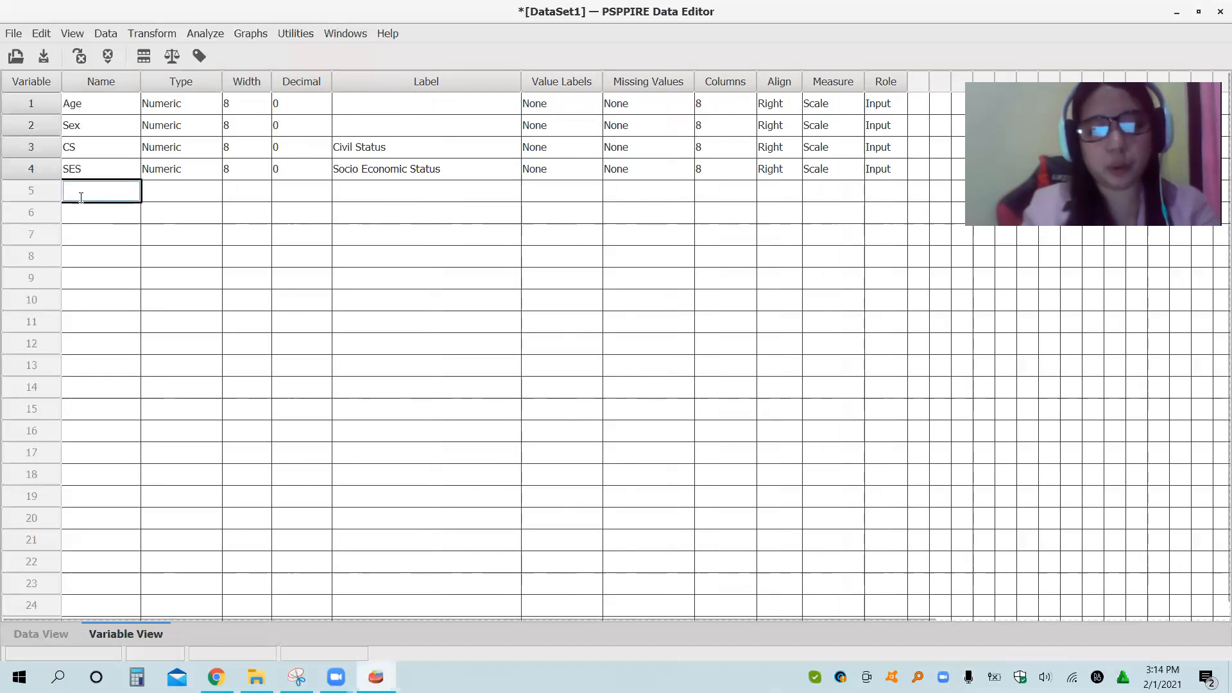
type("1")
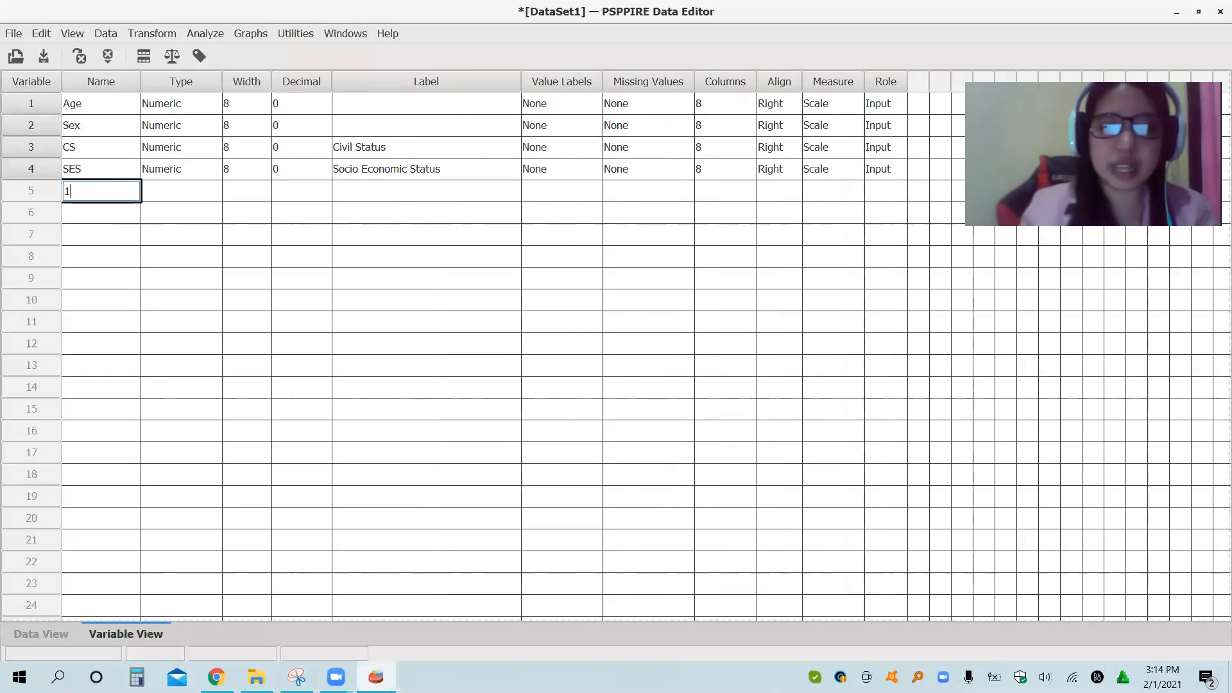
type("23")
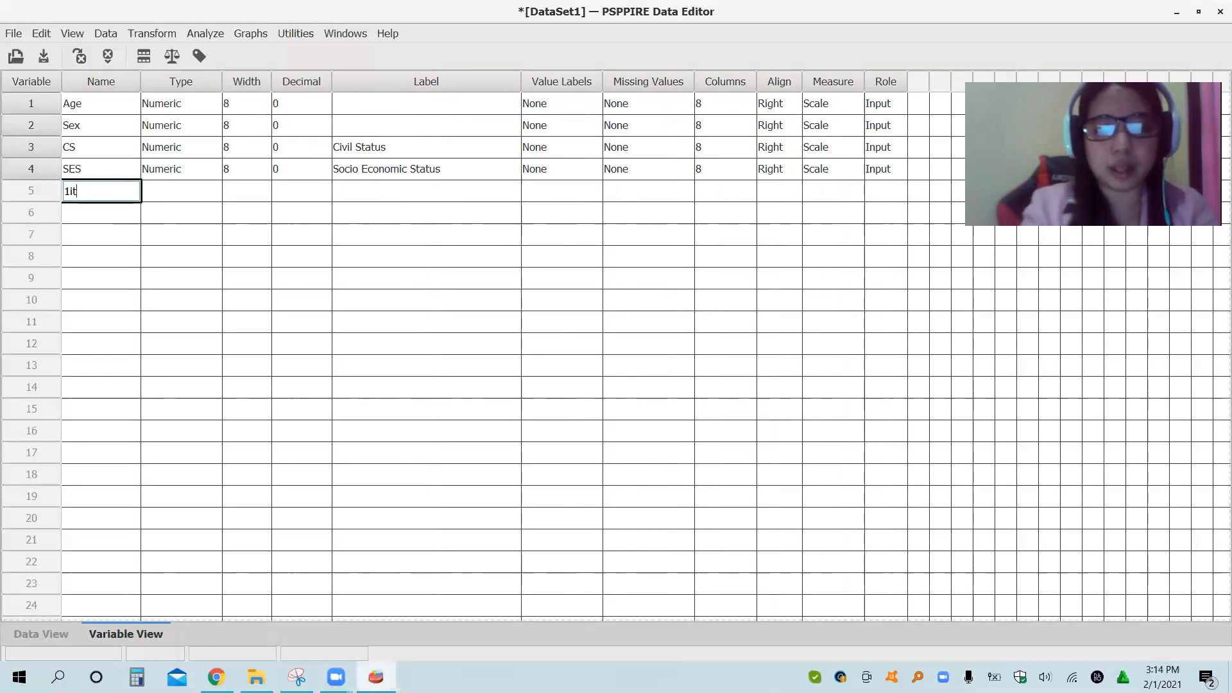
key("Return")
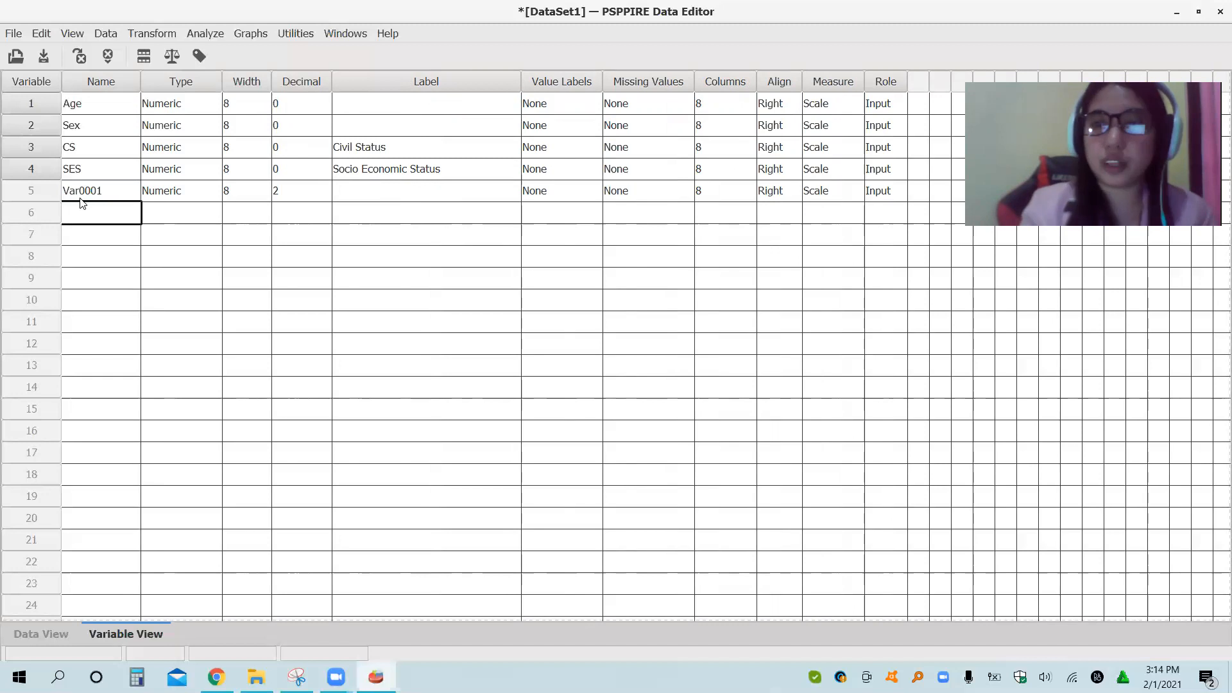
- Rename the fifth variable as item1
left_click(94, 196)
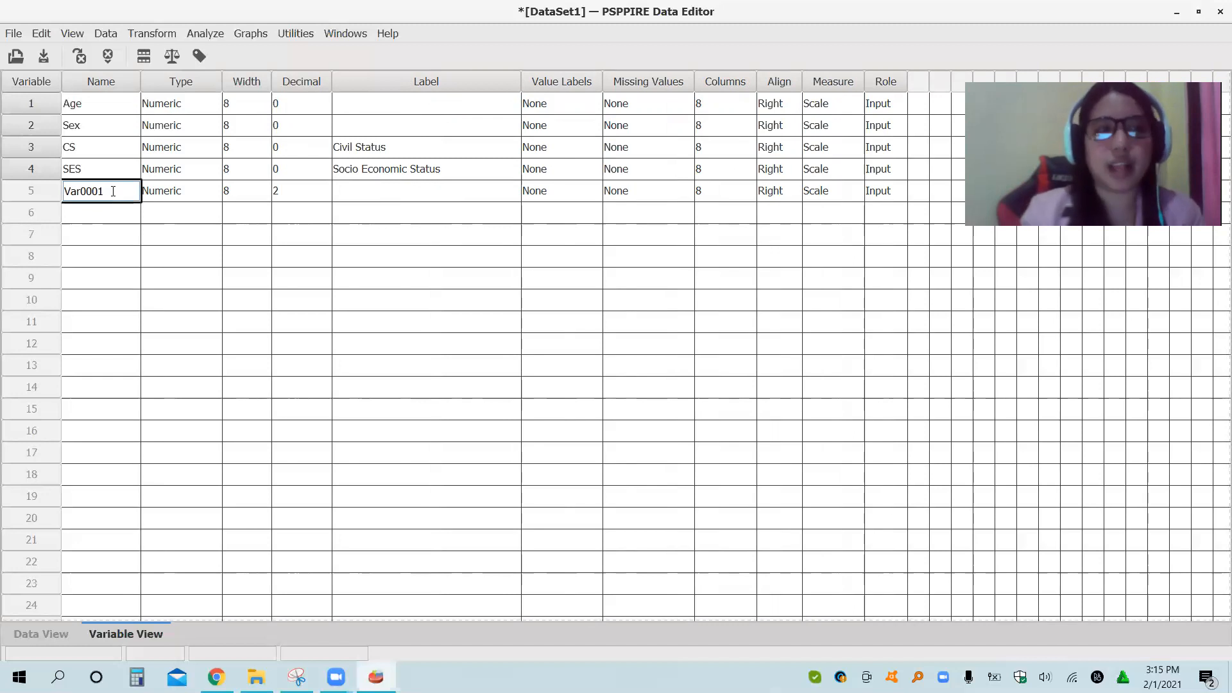
key("BackSpace")
key("BackSpace")
key("BackSpace")
key("BackSpace")
key("BackSpace")
key("BackSpace")
key("BackSpace")
type("Item1")
key("Return")
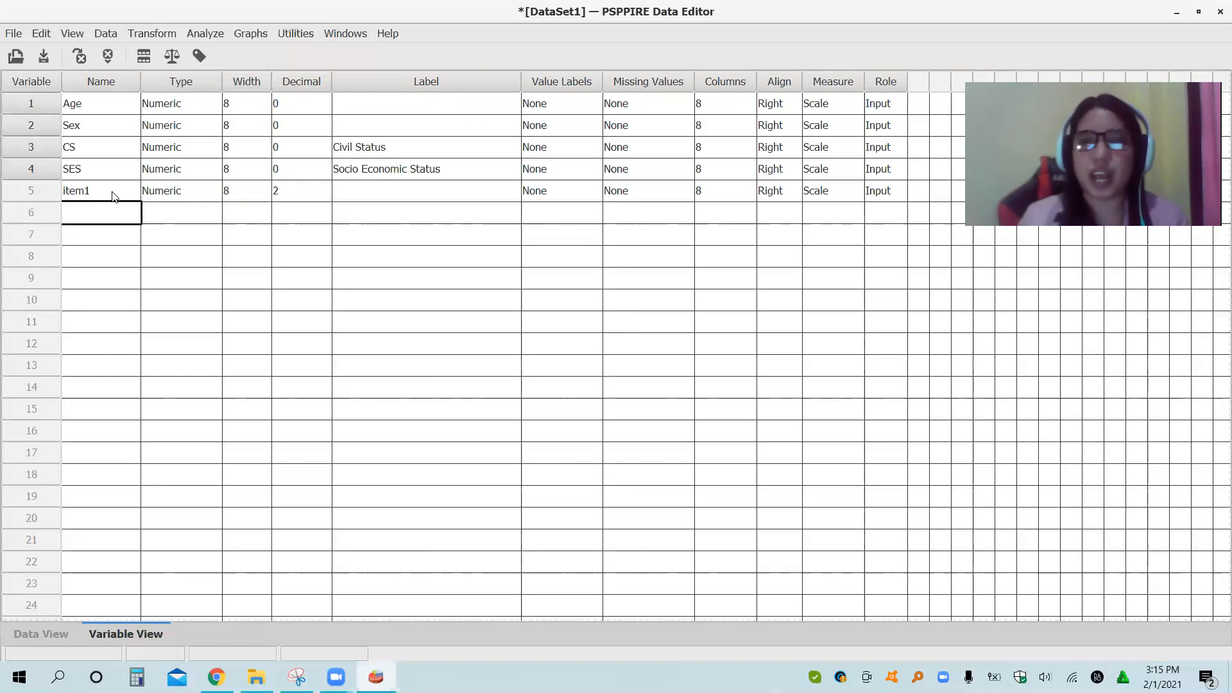
- Clear the name of the fifth variable and enter item1 again
double_click(104, 194)
key("BackSpace")
key("BackSpace")
key("BackSpace")
key("BackSpace")
key("BackSpace")
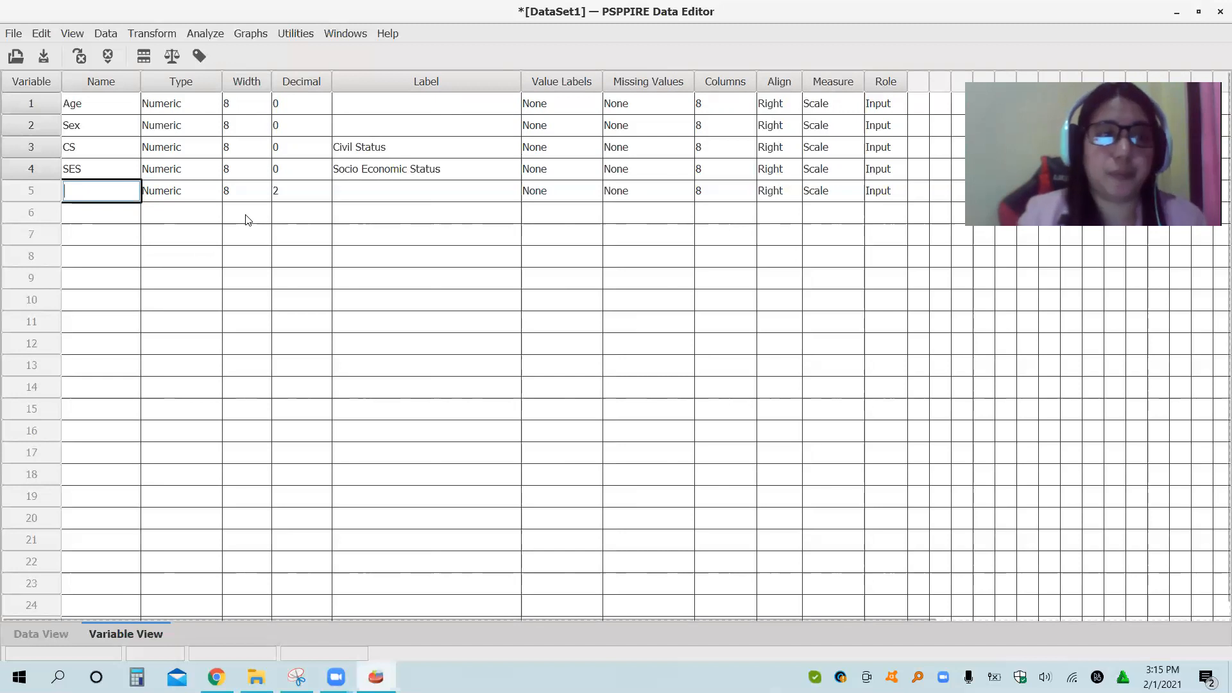
right_click(31, 192)
left_click(122, 330)
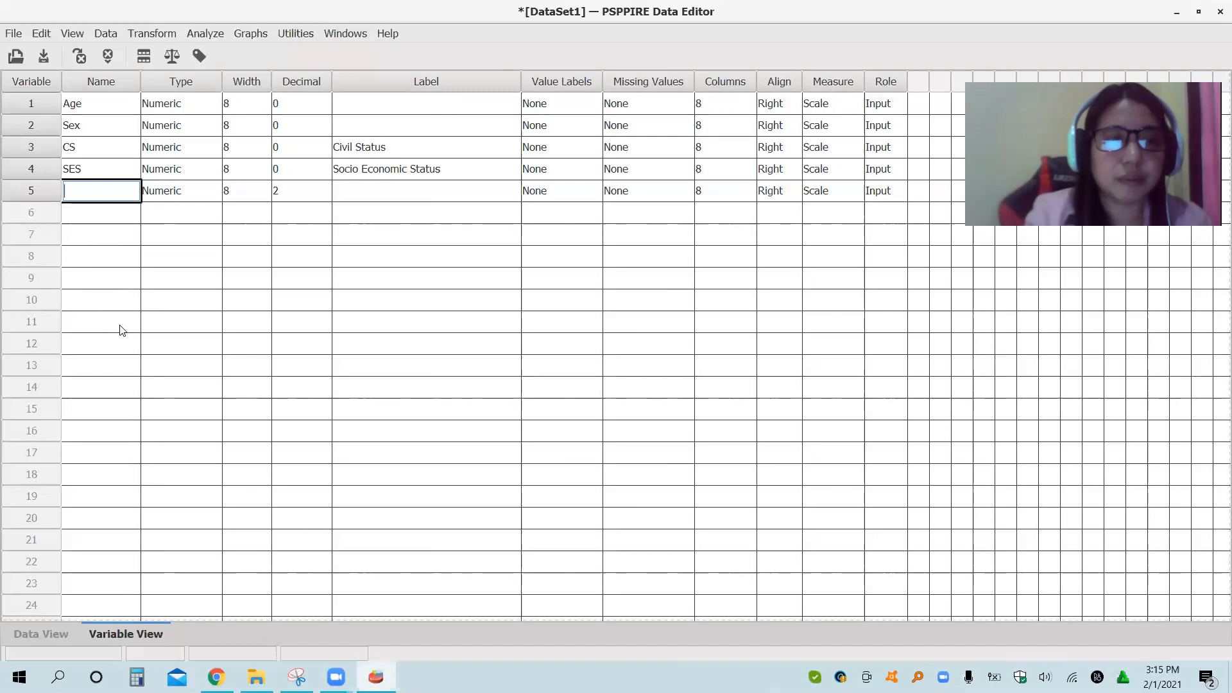
type("item1")
key("Return")
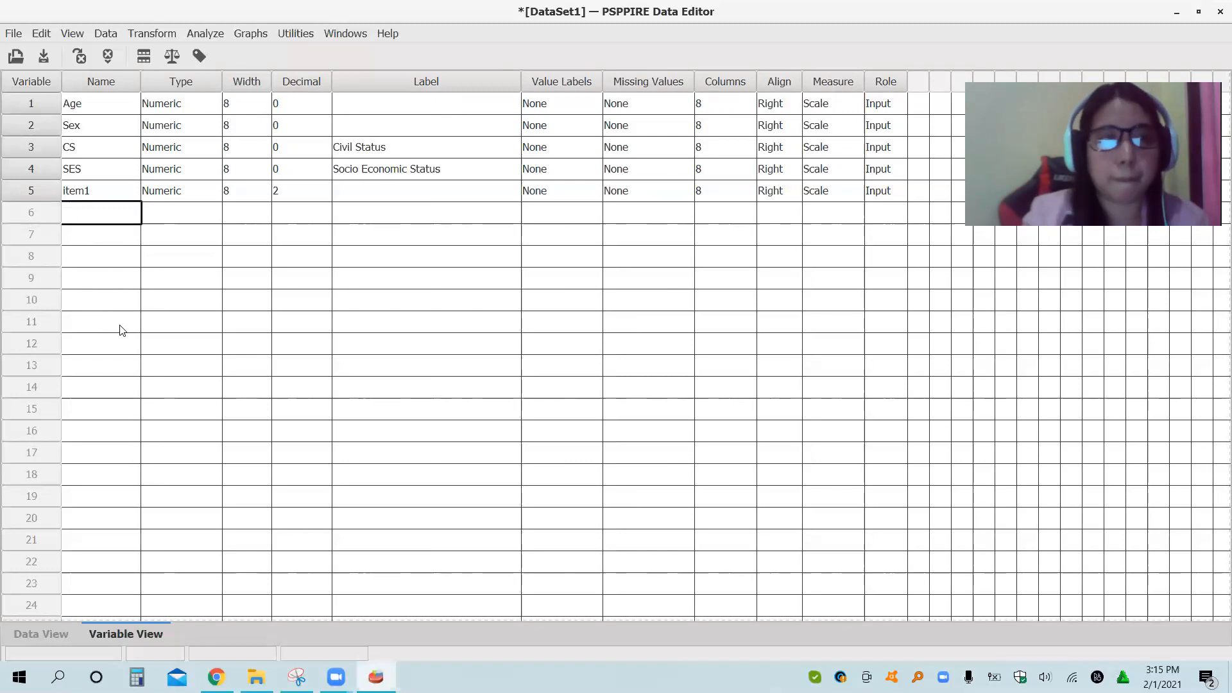
- Delete the item1 variable in the fifth row
left_click(39, 191)
right_click(39, 191)
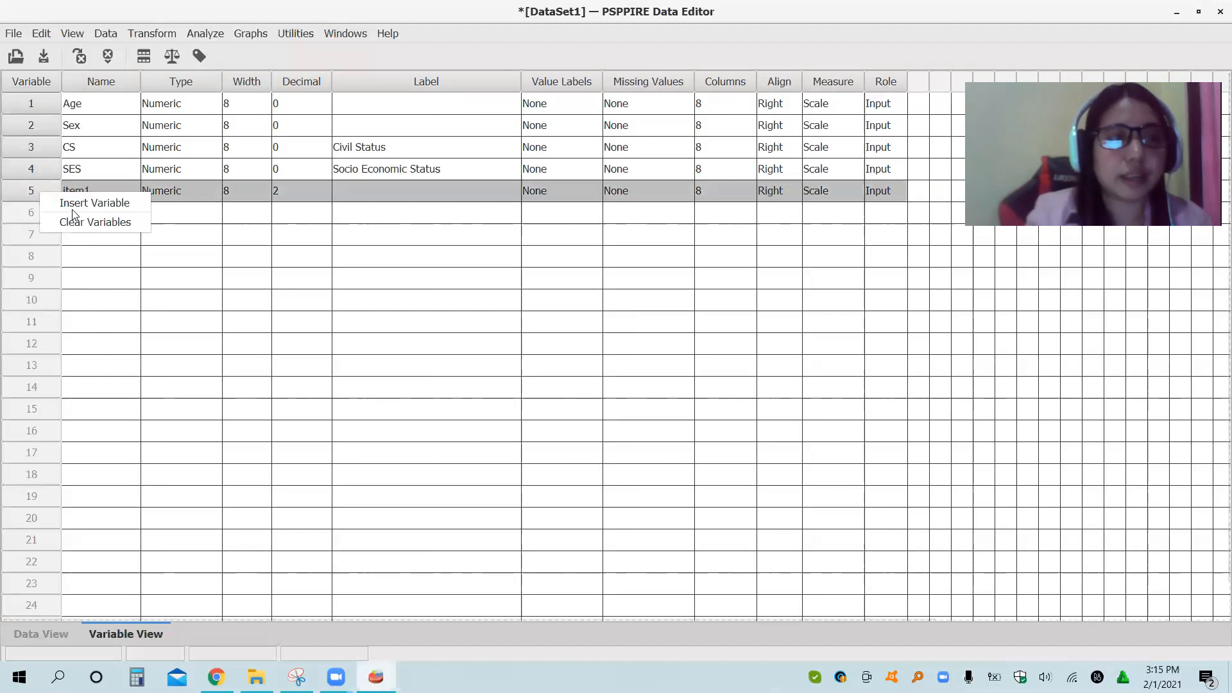
left_click(91, 227)
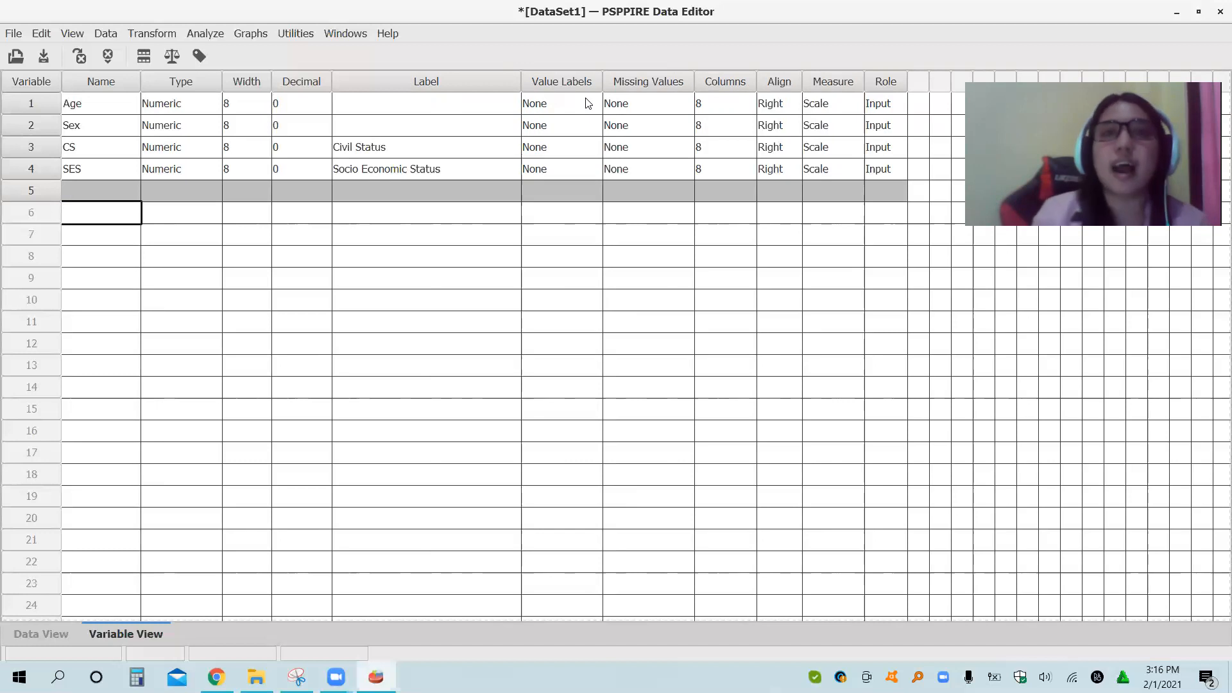
left_click(582, 129)
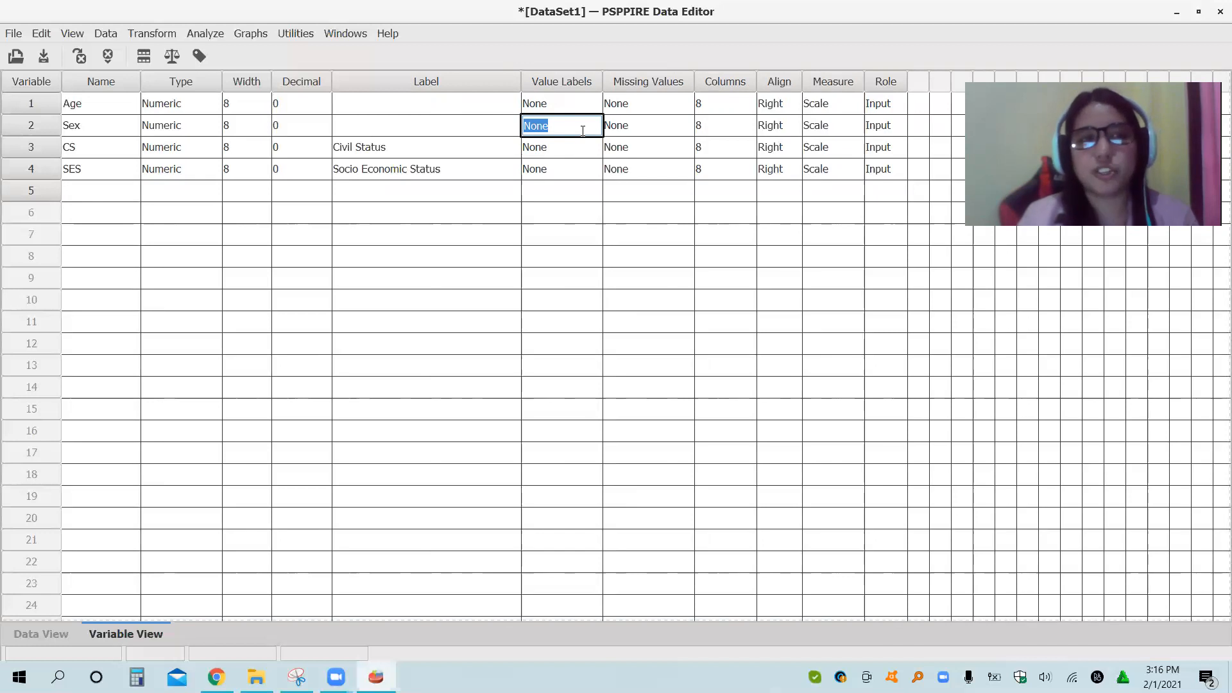
left_click(582, 170)
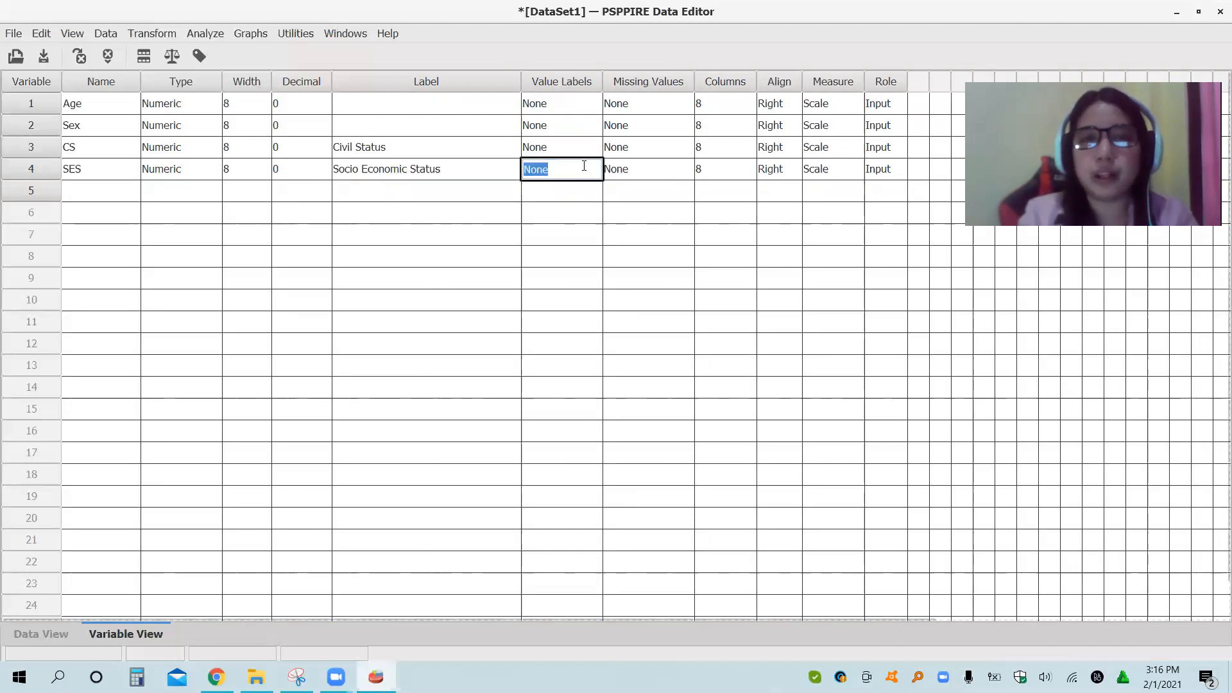
left_click(596, 133)
left_click(597, 133)
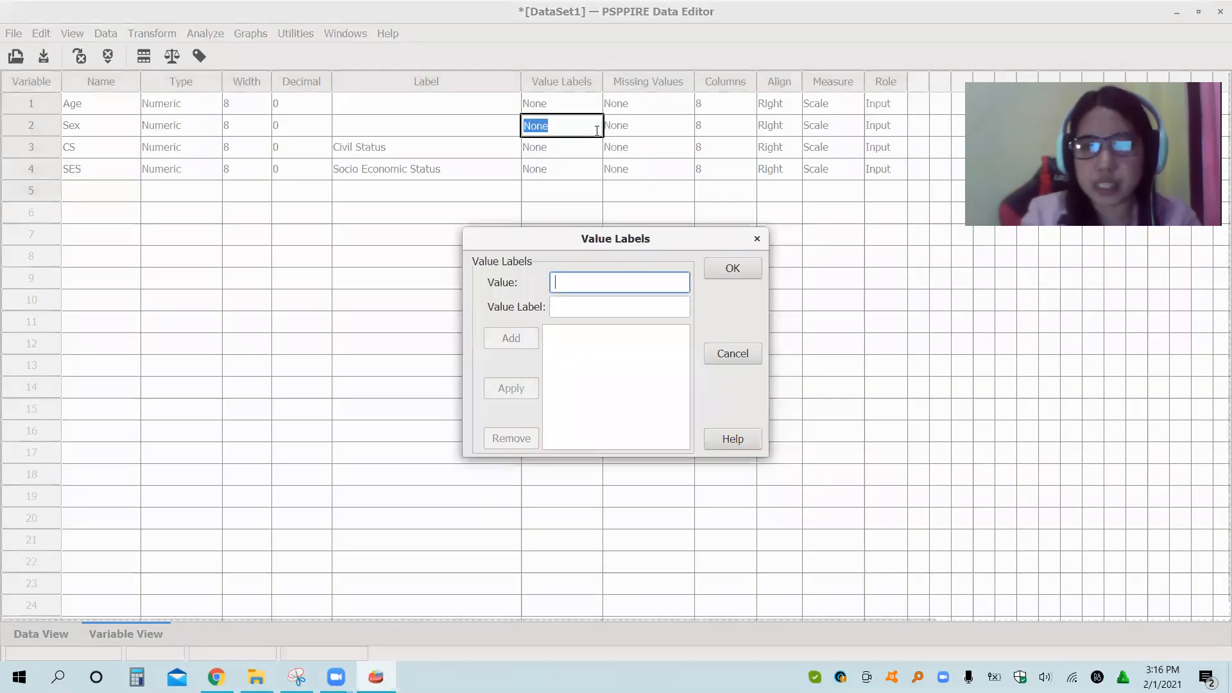
left_click(757, 238)
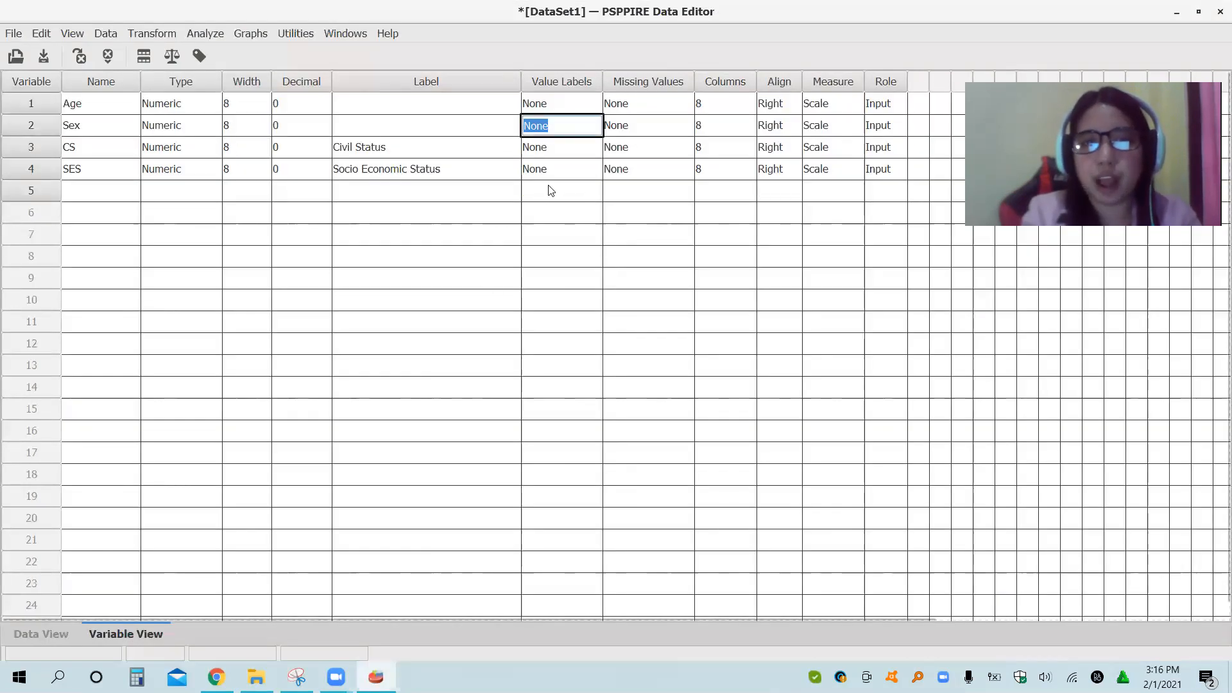
- Open the value labels of the Sex variable and add value 1 with the label male
left_click(572, 123)
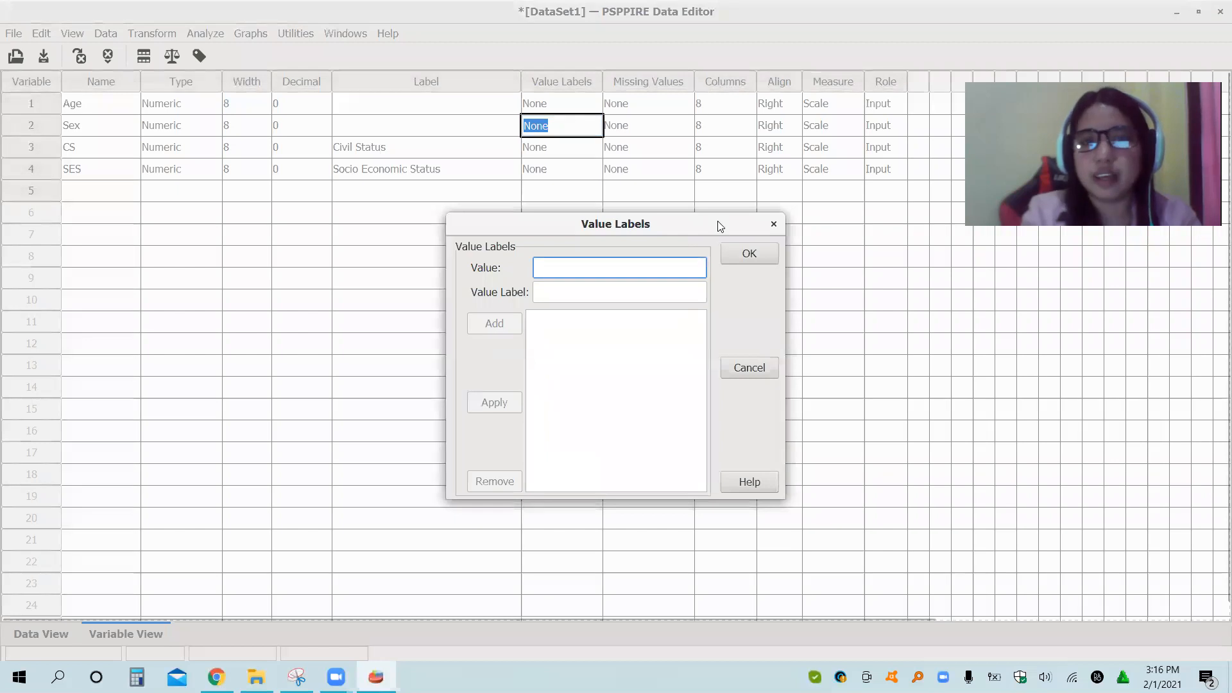
left_click_drag(718, 220, 718, 98)
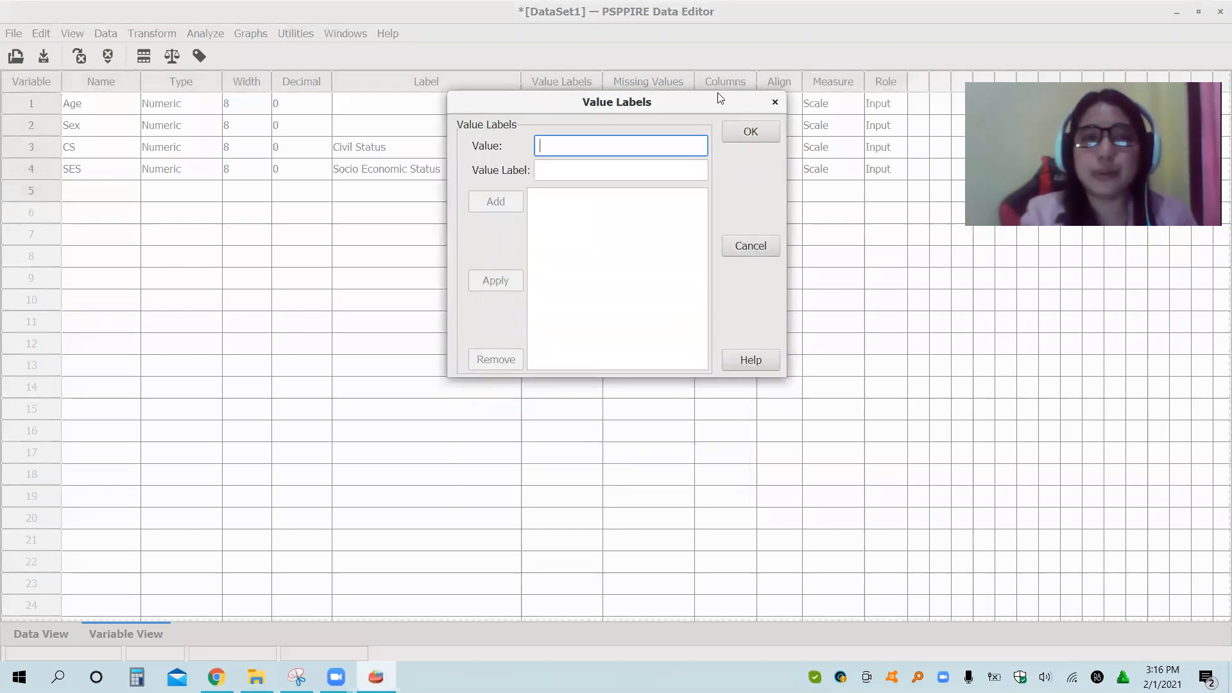
type("1")
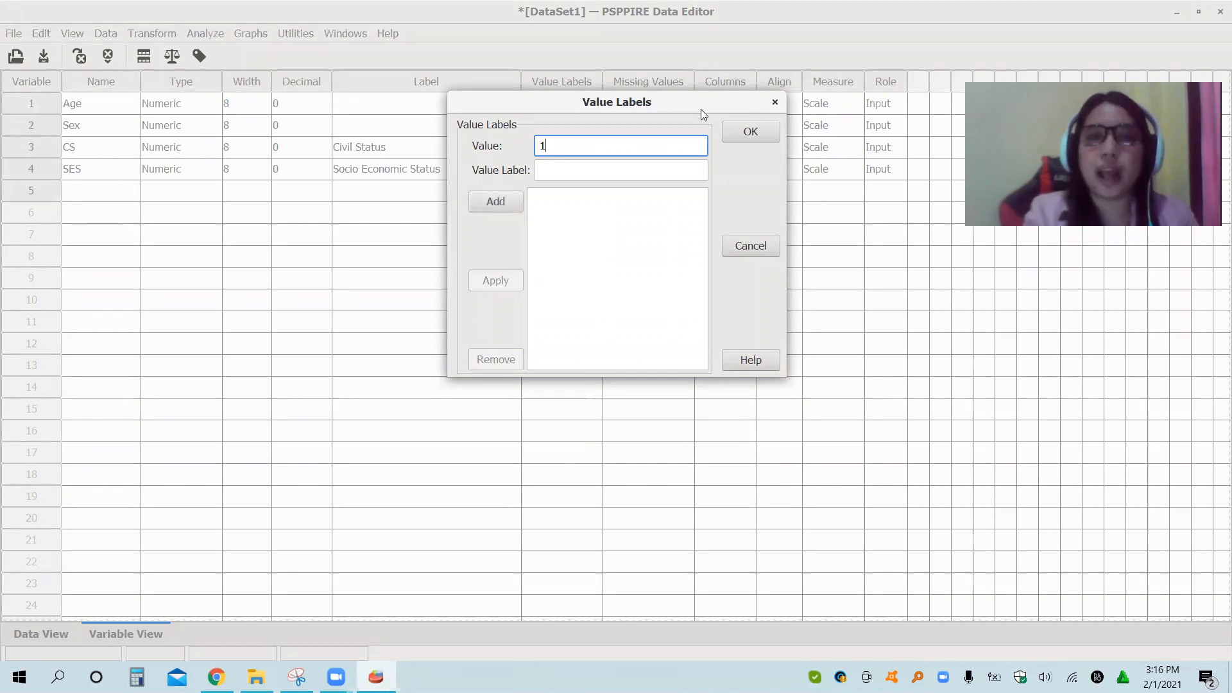
left_click(653, 171)
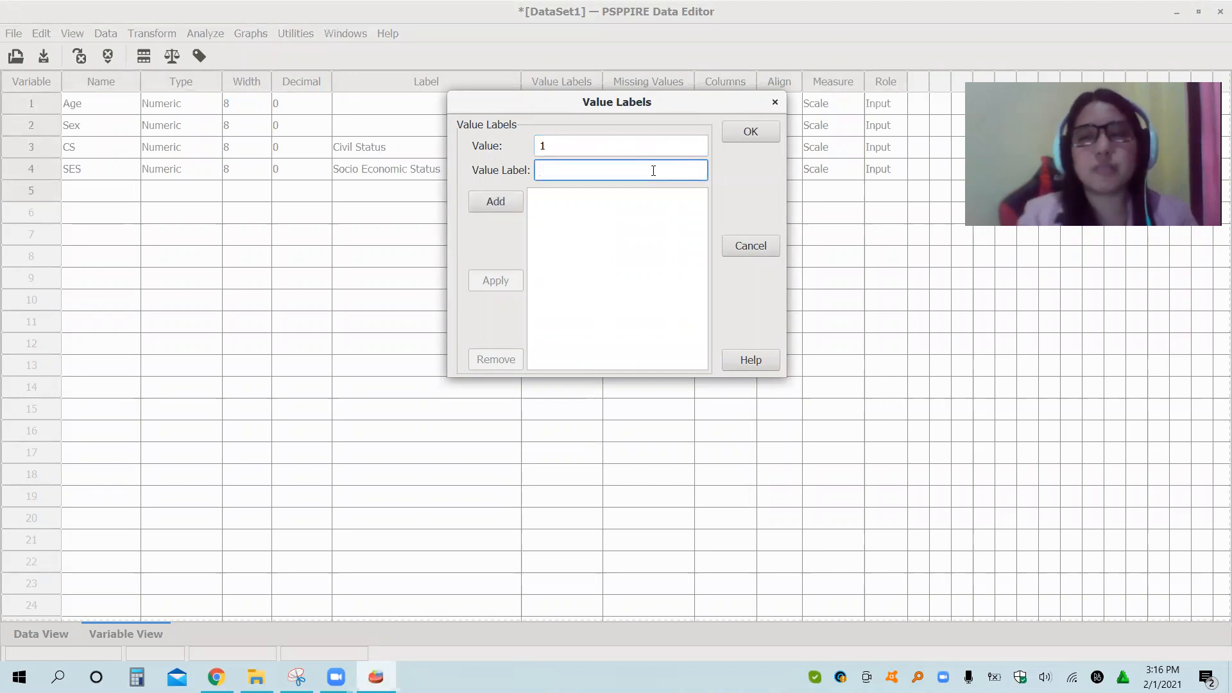
type("male")
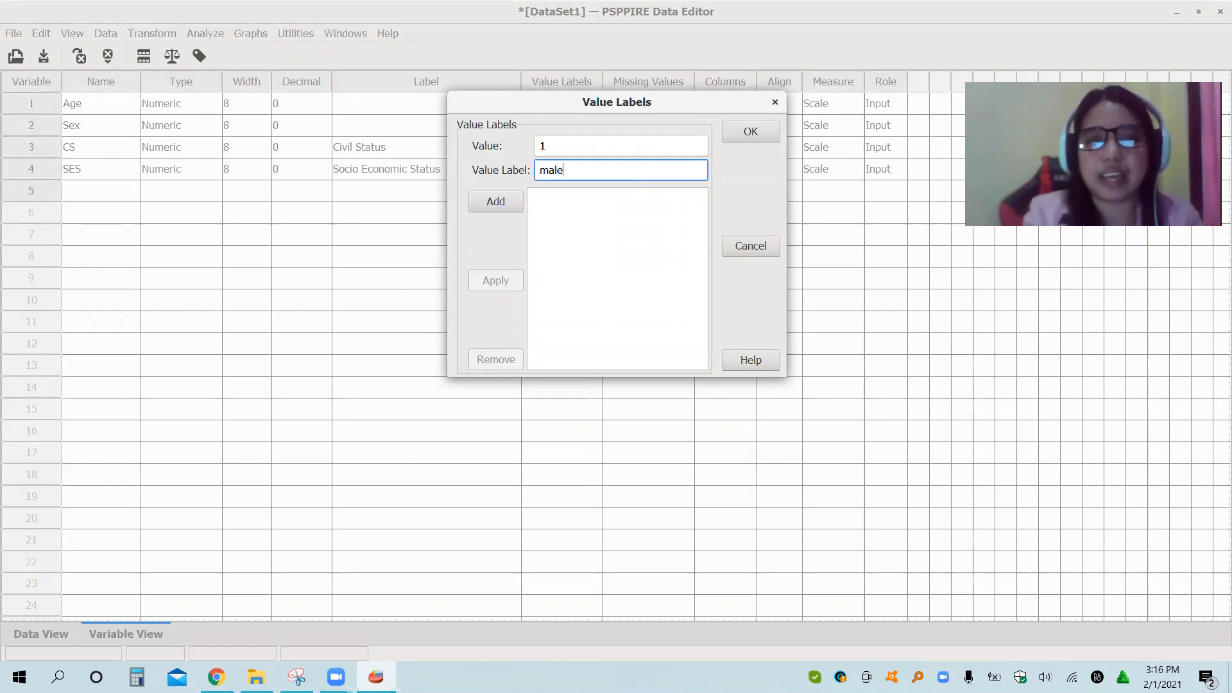
left_click(507, 200)
- Add value 2 with the label female to the Sex variable's value labels
type("2")
key("Tab")
type("fmale")
key("BackSpace")
key("BackSpace")
key("BackSpace")
key("BackSpace")
type("emale")
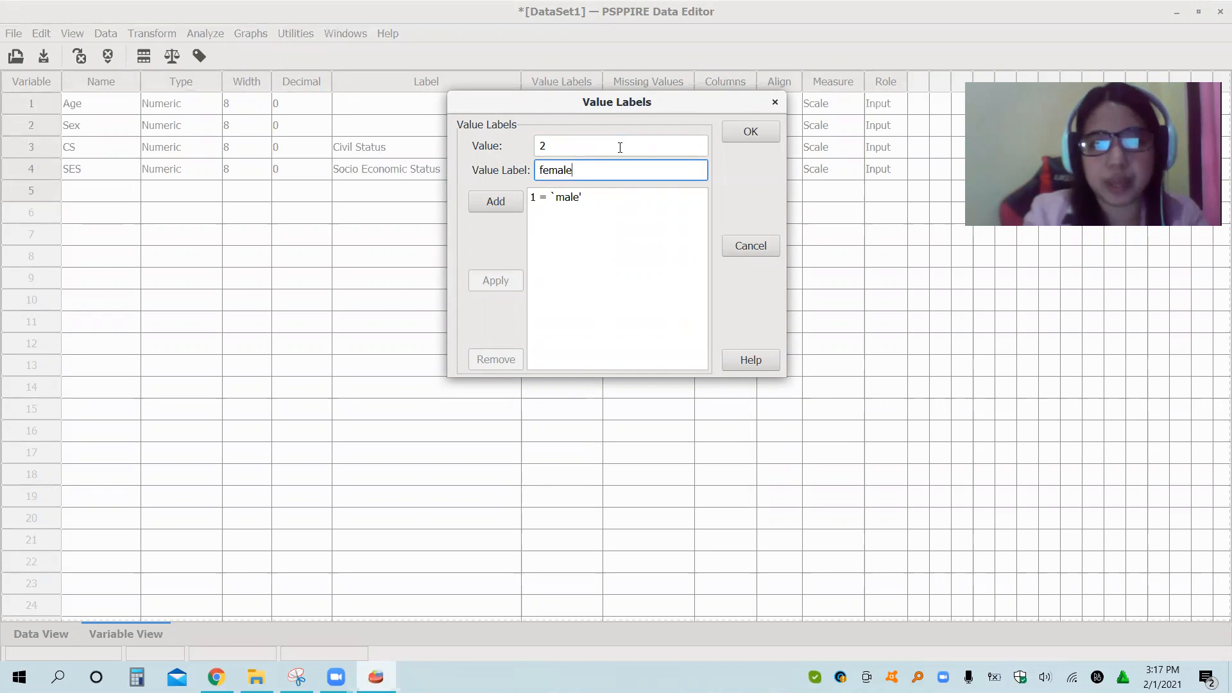
left_click(481, 204)
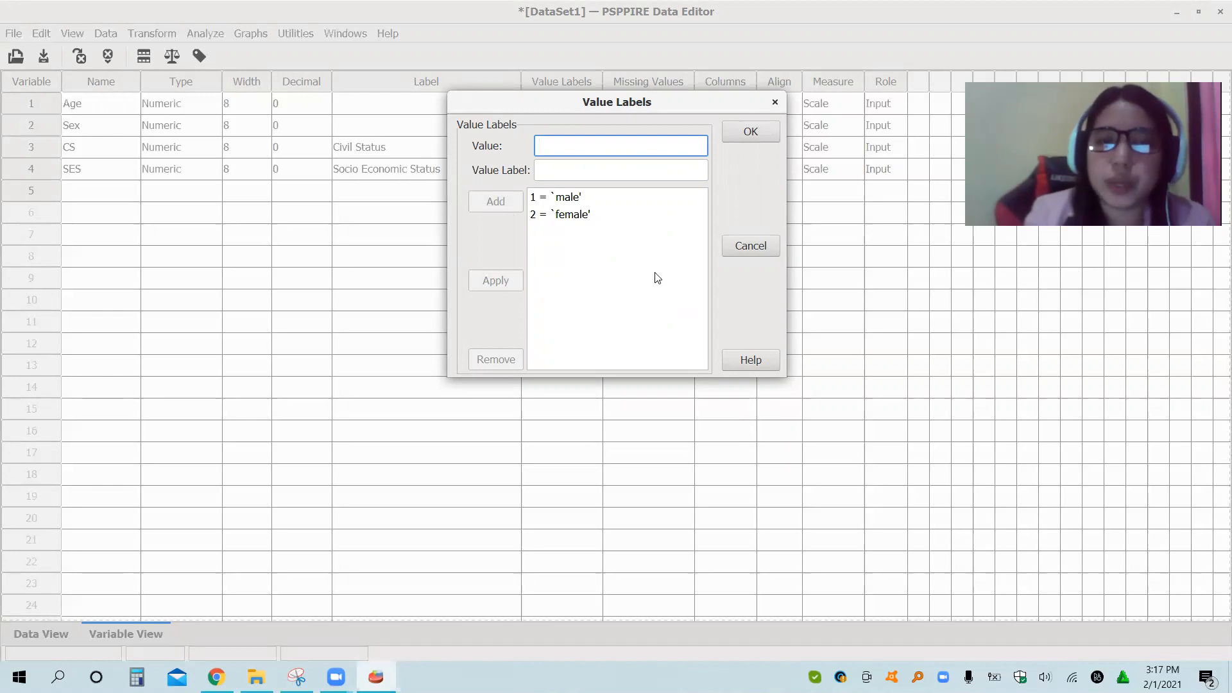
- Edit the existing entry for value 2 by retyping its label as female, and apply the change
left_click(576, 218)
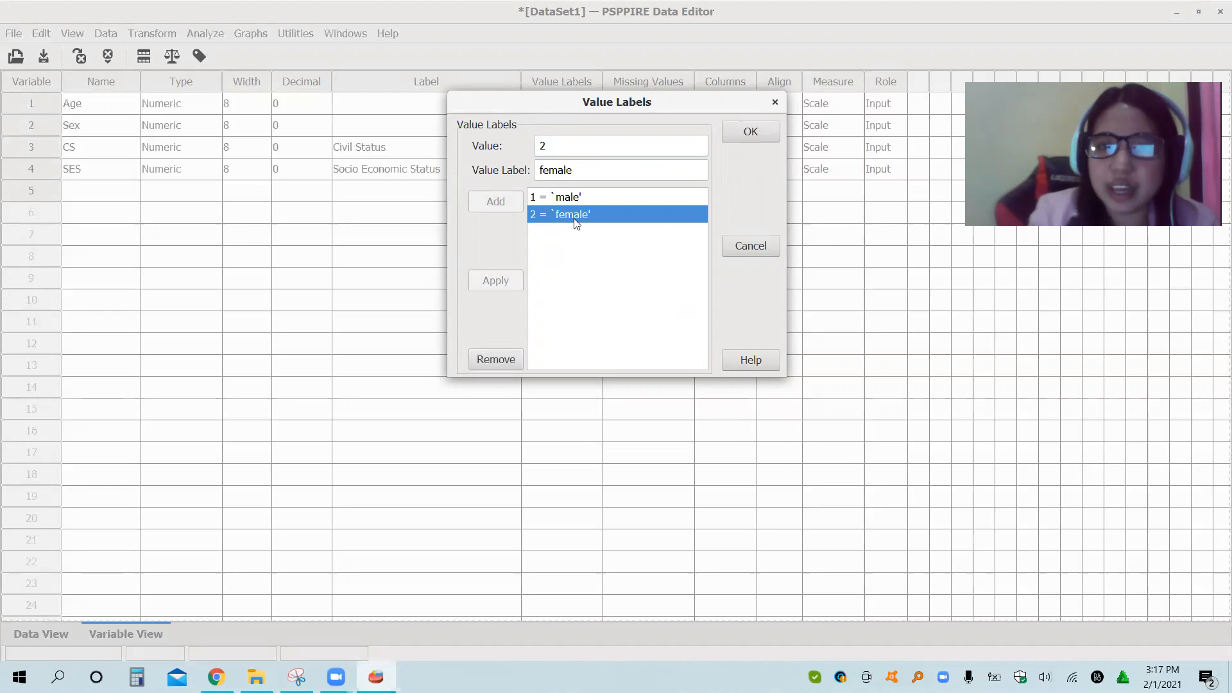
left_click(591, 163)
key("BackSpace")
key("BackSpace")
key("BackSpace")
key("BackSpace")
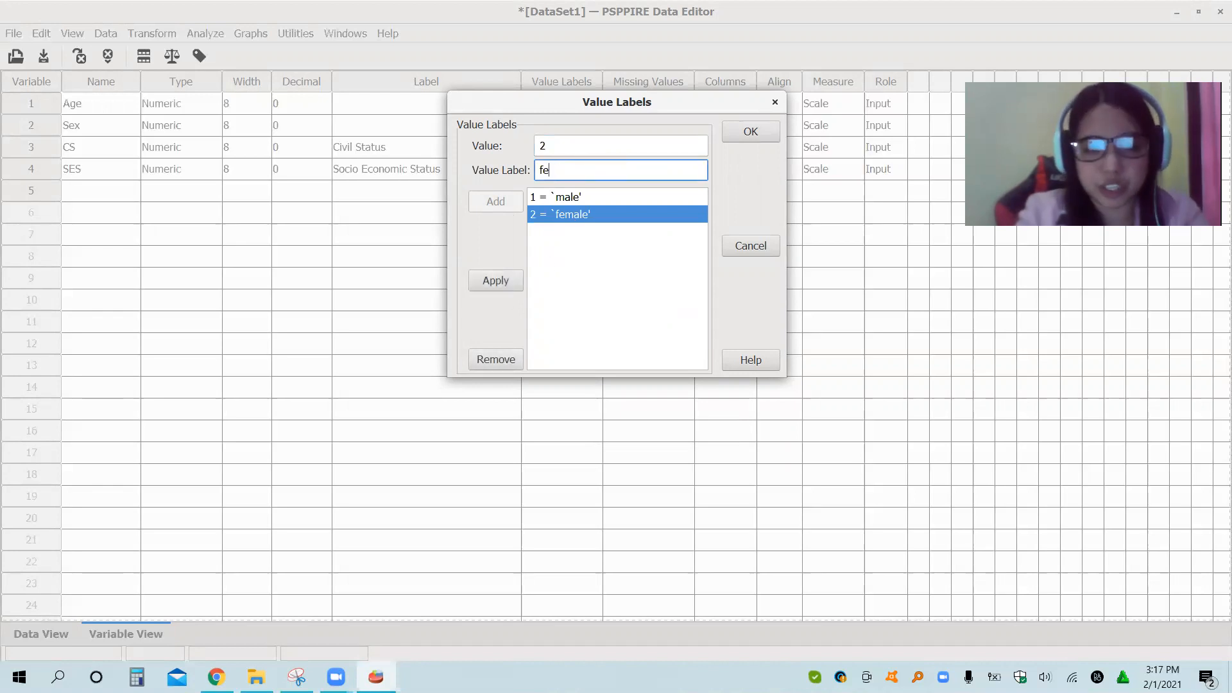
type("male")
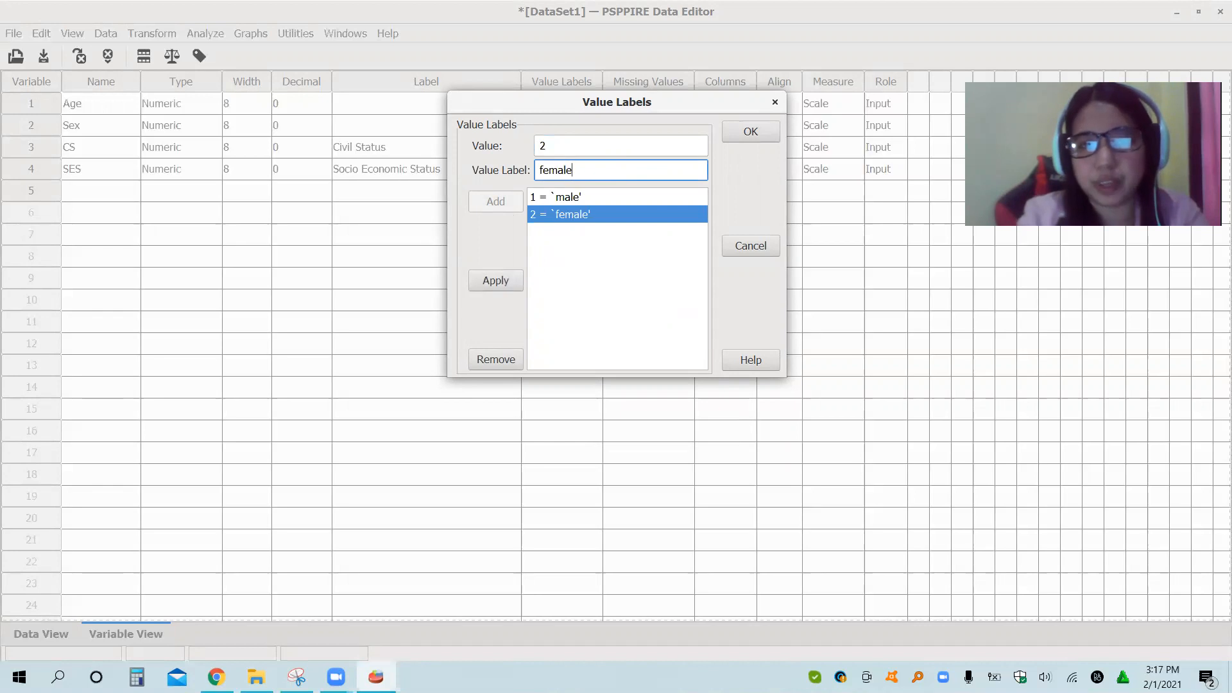
left_click(495, 281)
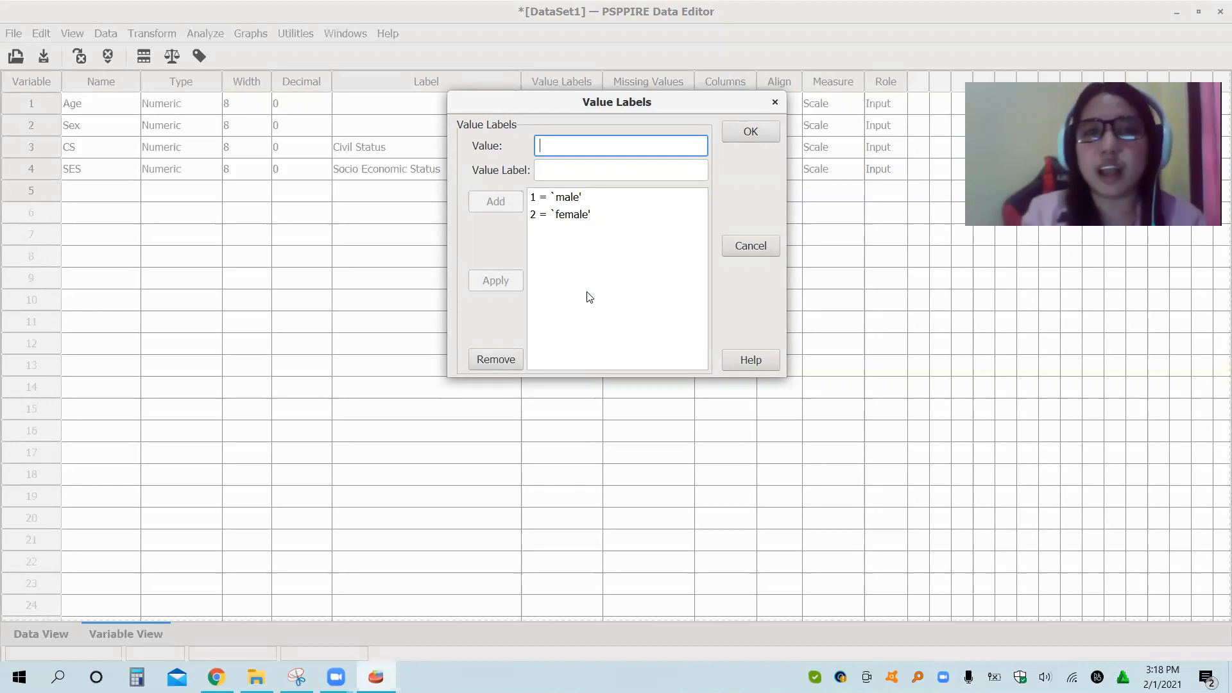
- Check the entry for value 1 and accept the value labels of the Sex variable
left_click(568, 200)
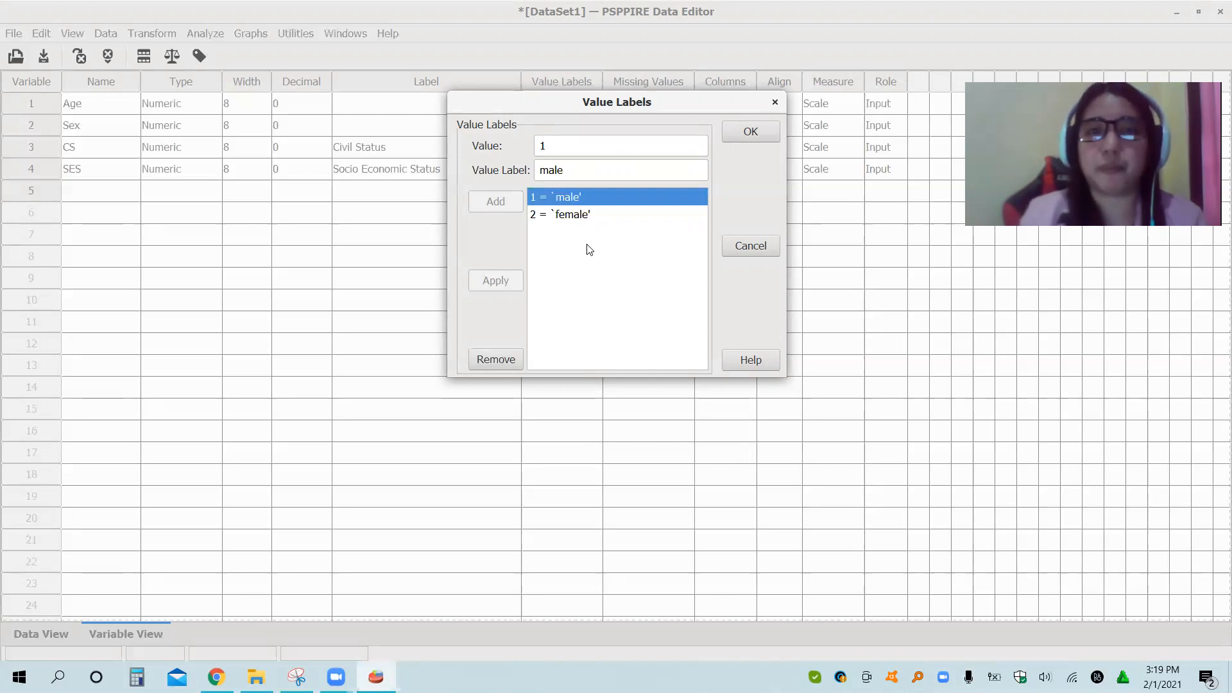
left_click(750, 132)
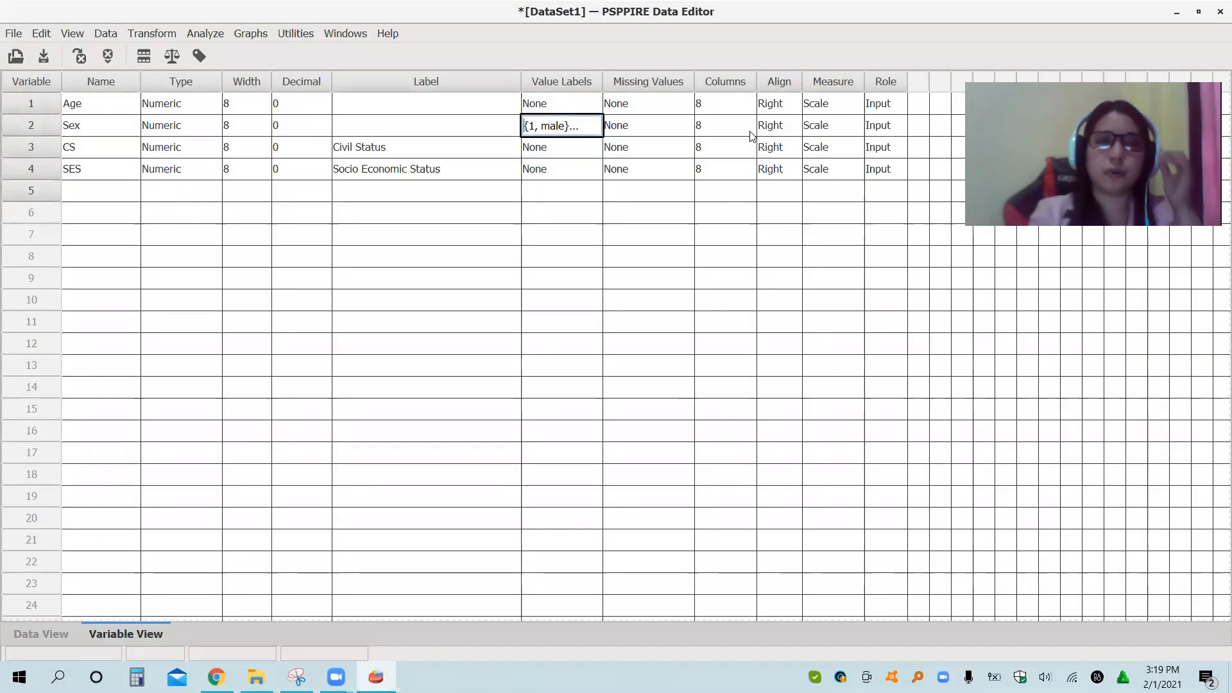
- Open the value labels of the CS variable and add value 1 with the label single
left_click(559, 156)
left_click(561, 156)
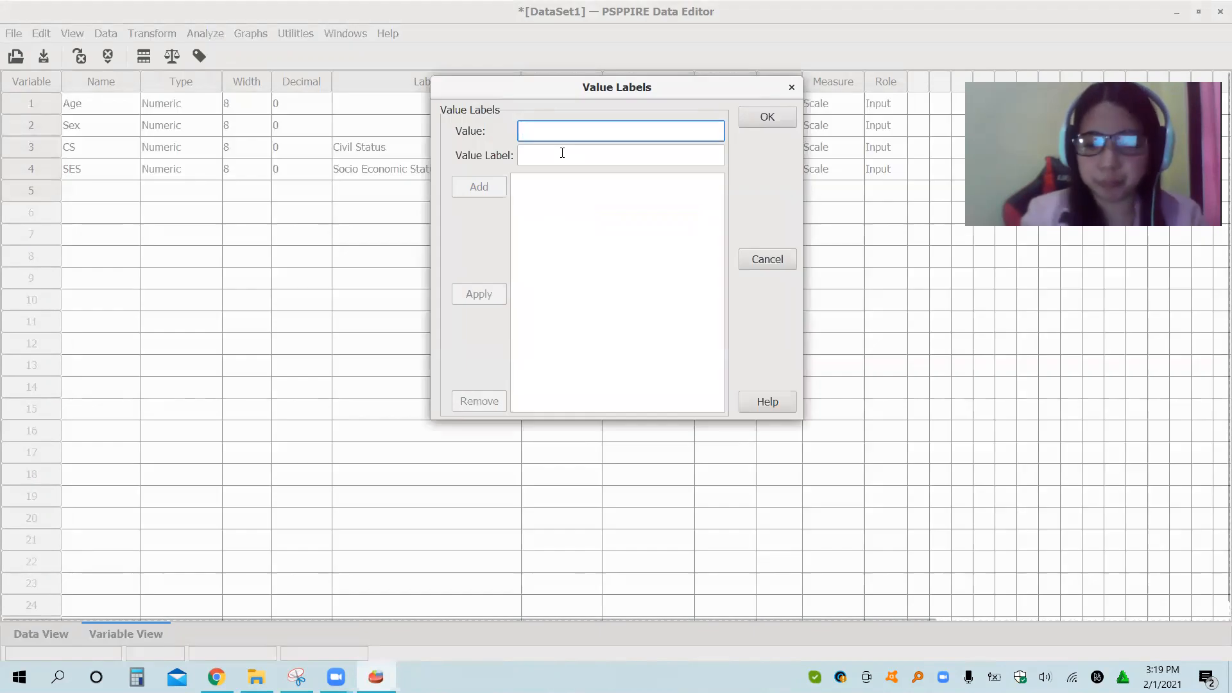
type("1")
left_click(579, 158)
type("sin")
type("gle")
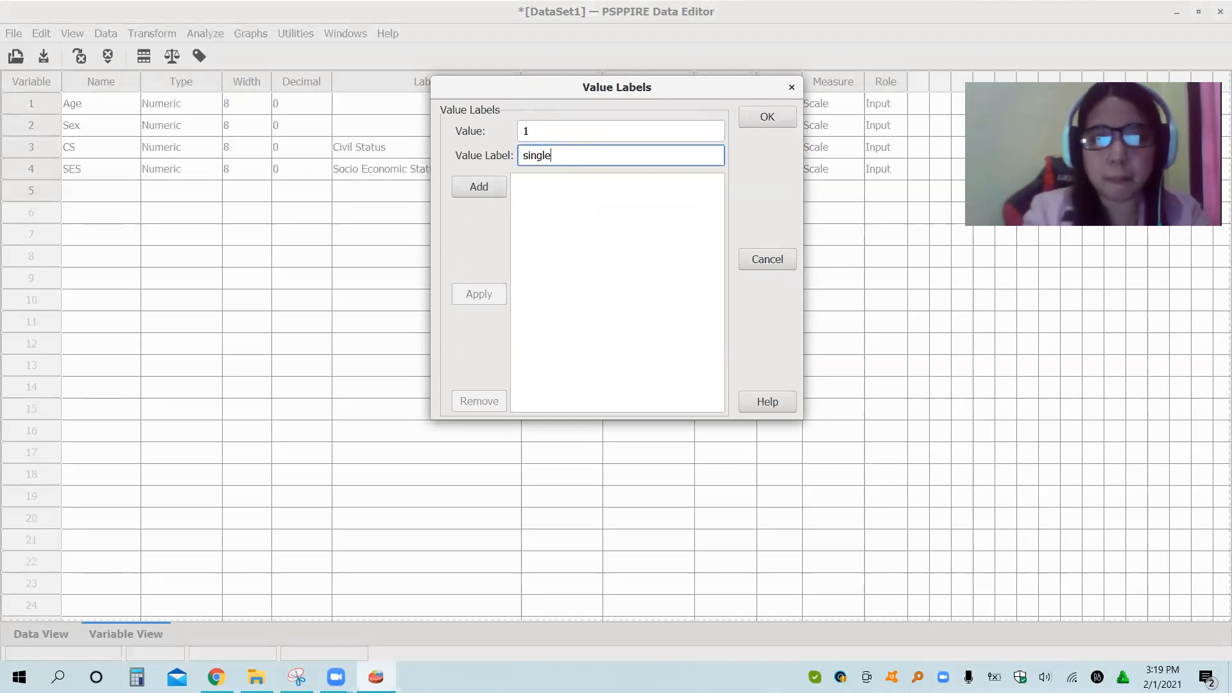
left_click(459, 188)
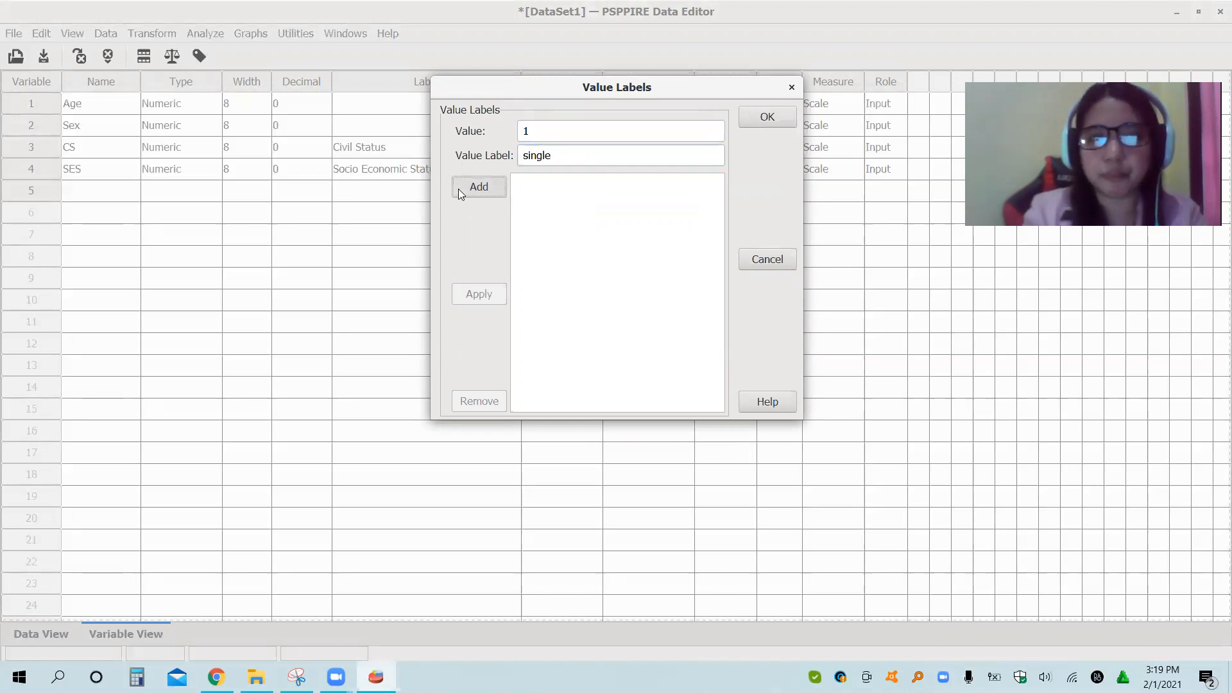
- Add value 2 with the label married to the CS variable's value labels
type("2")
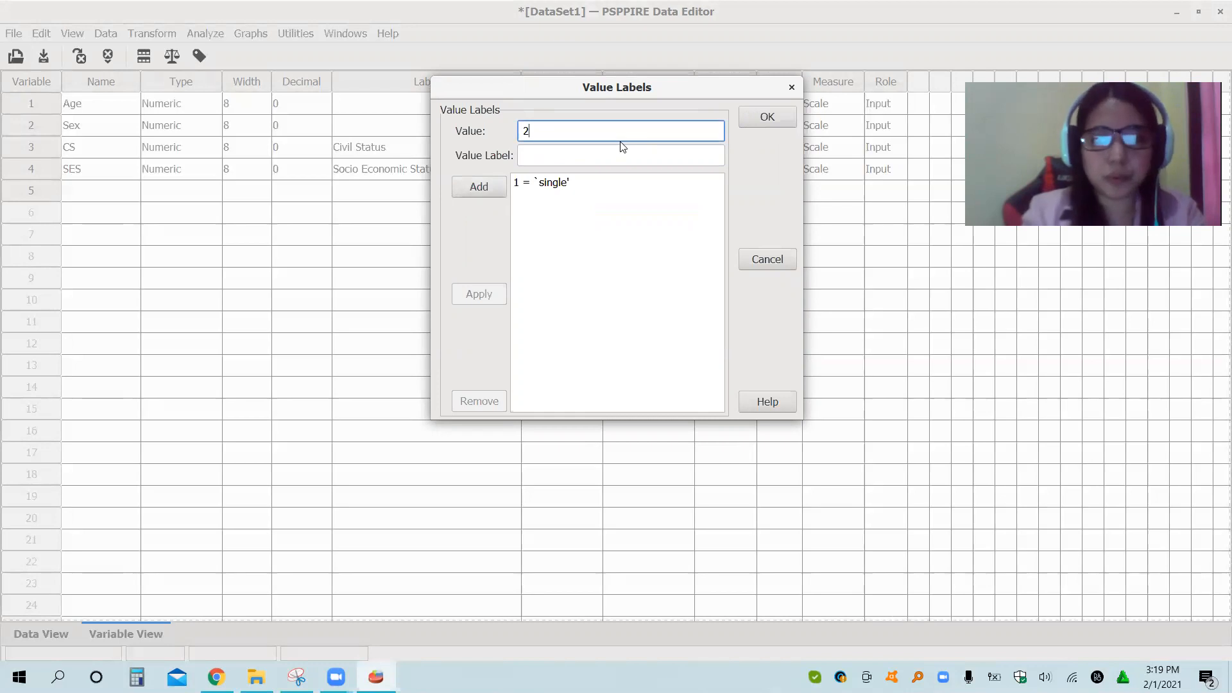
left_click(621, 154)
type("ma")
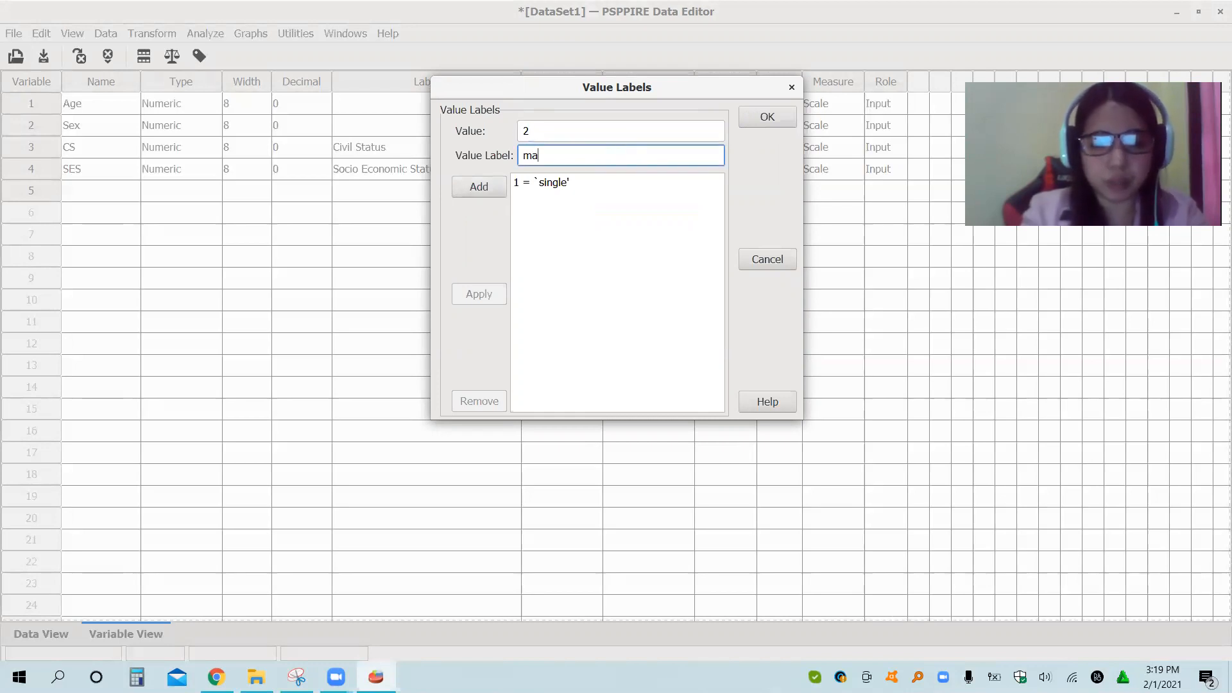
type("rried")
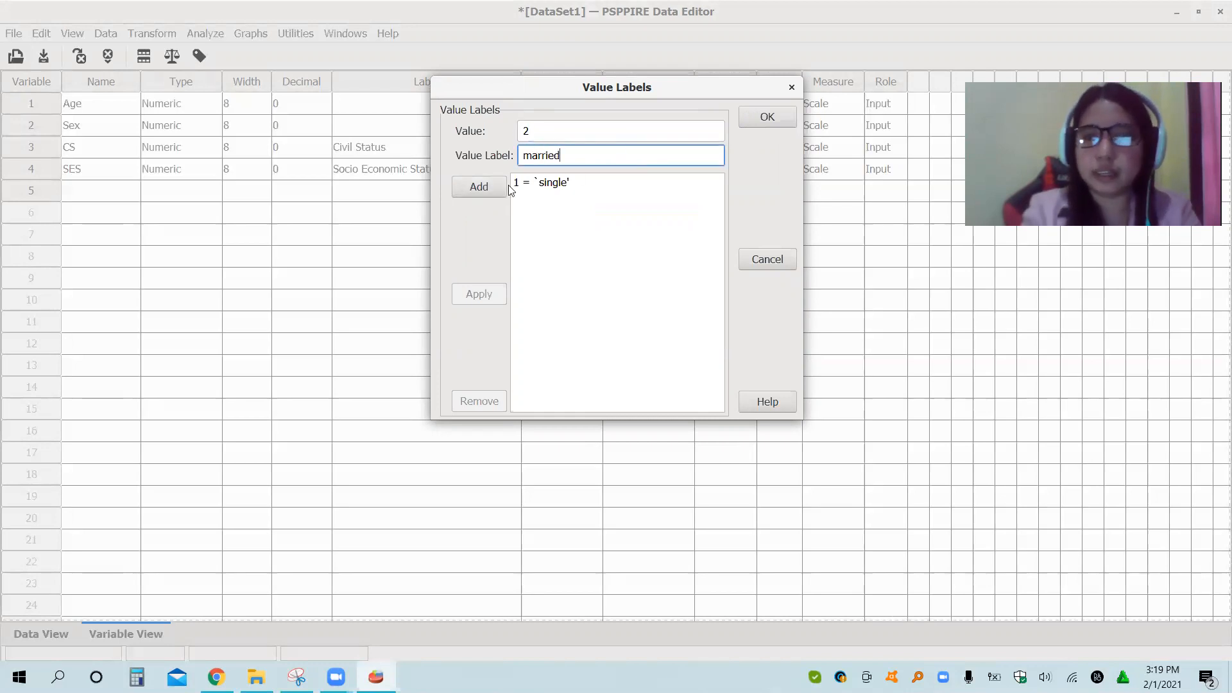
left_click(475, 187)
- Add value 3 with the label others and accept the value labels of the CS variable
type("3")
key("Tab")
type("others")
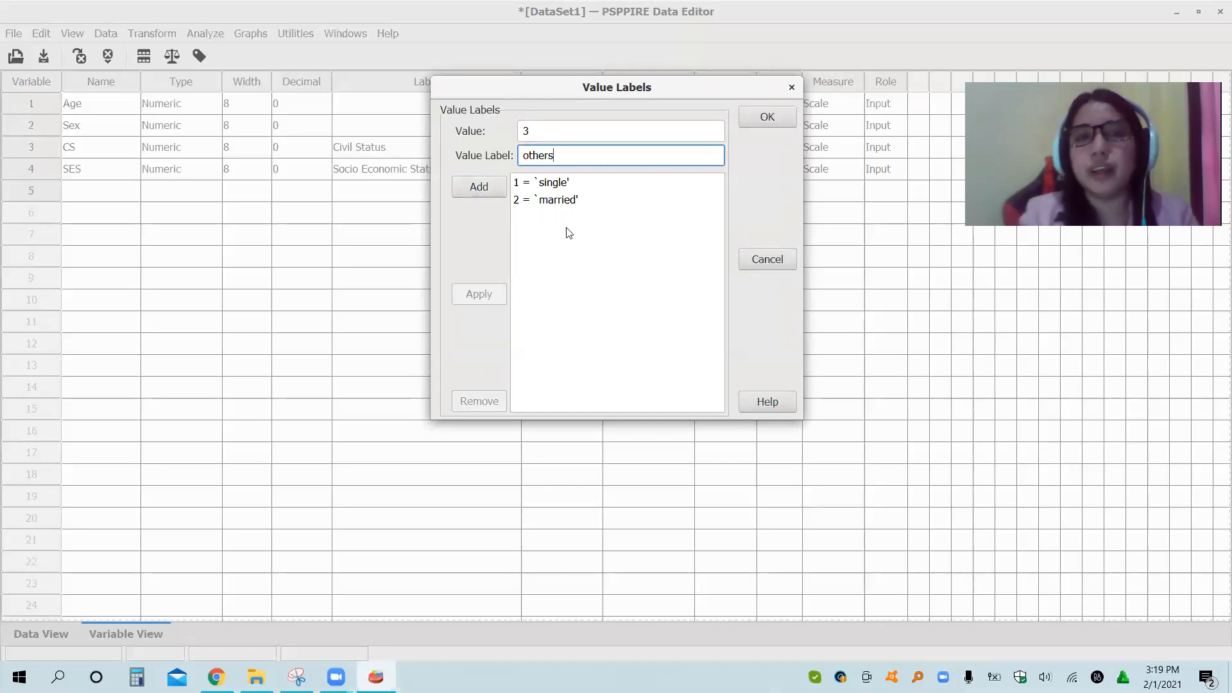
left_click(493, 190)
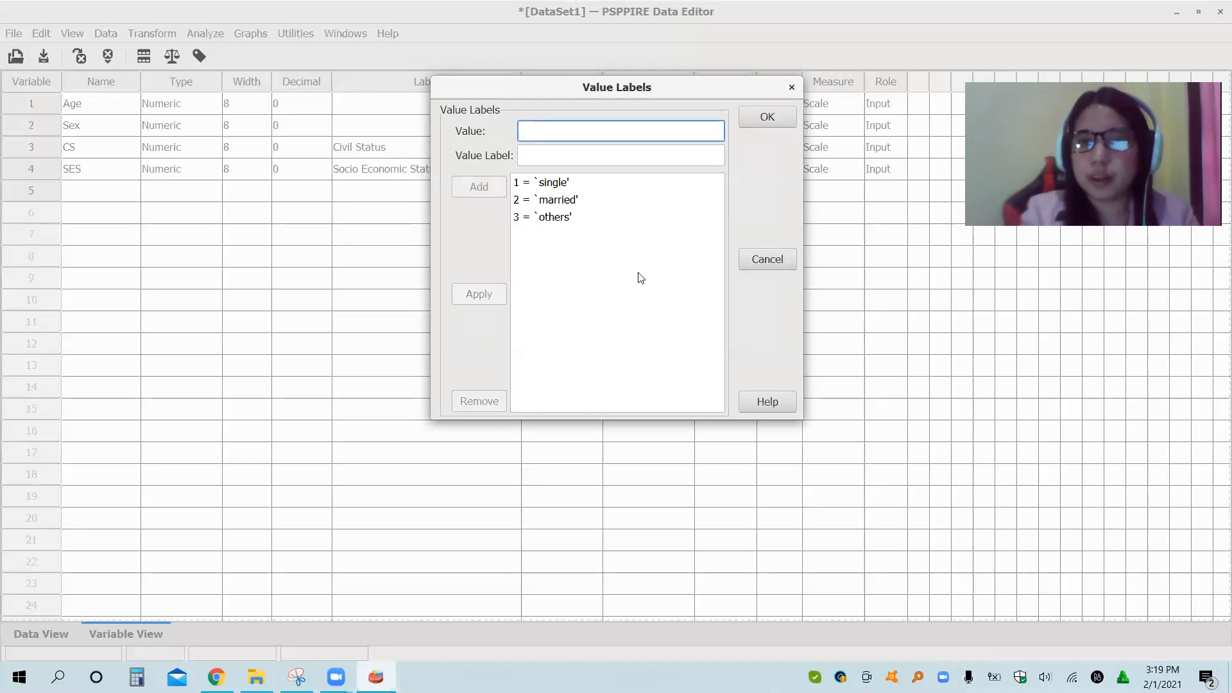
left_click(777, 116)
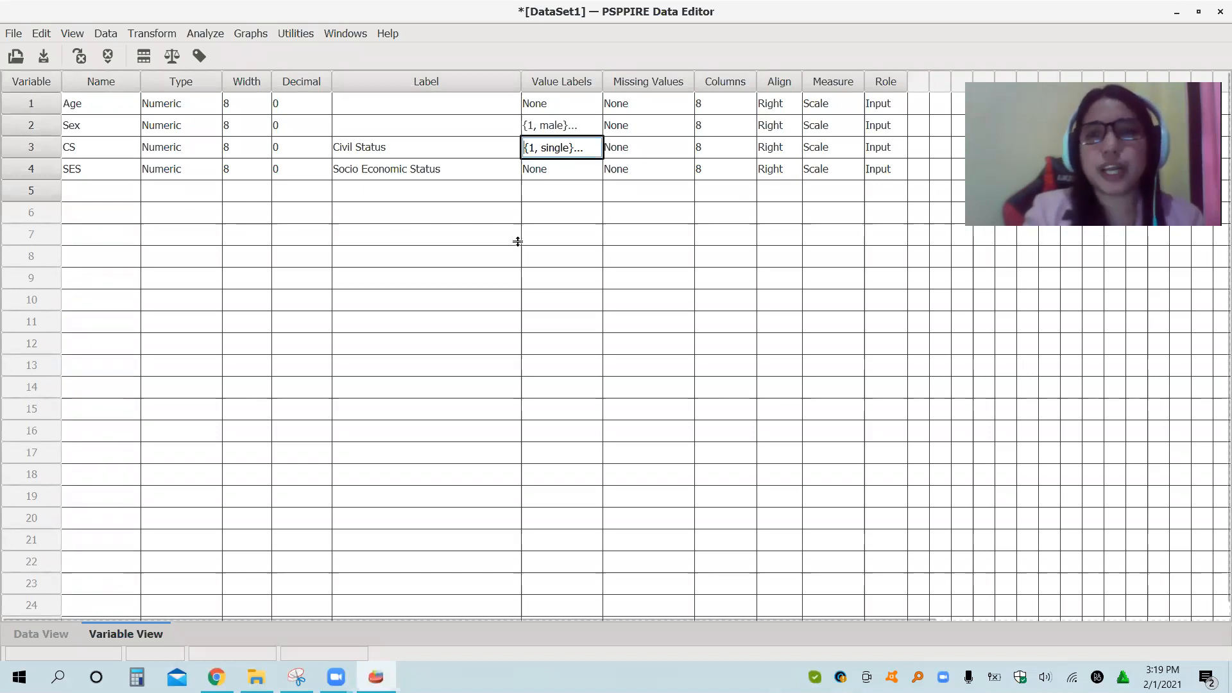
- Open the value labels of the SES variable and add value 1 with the label poor
left_click(592, 178)
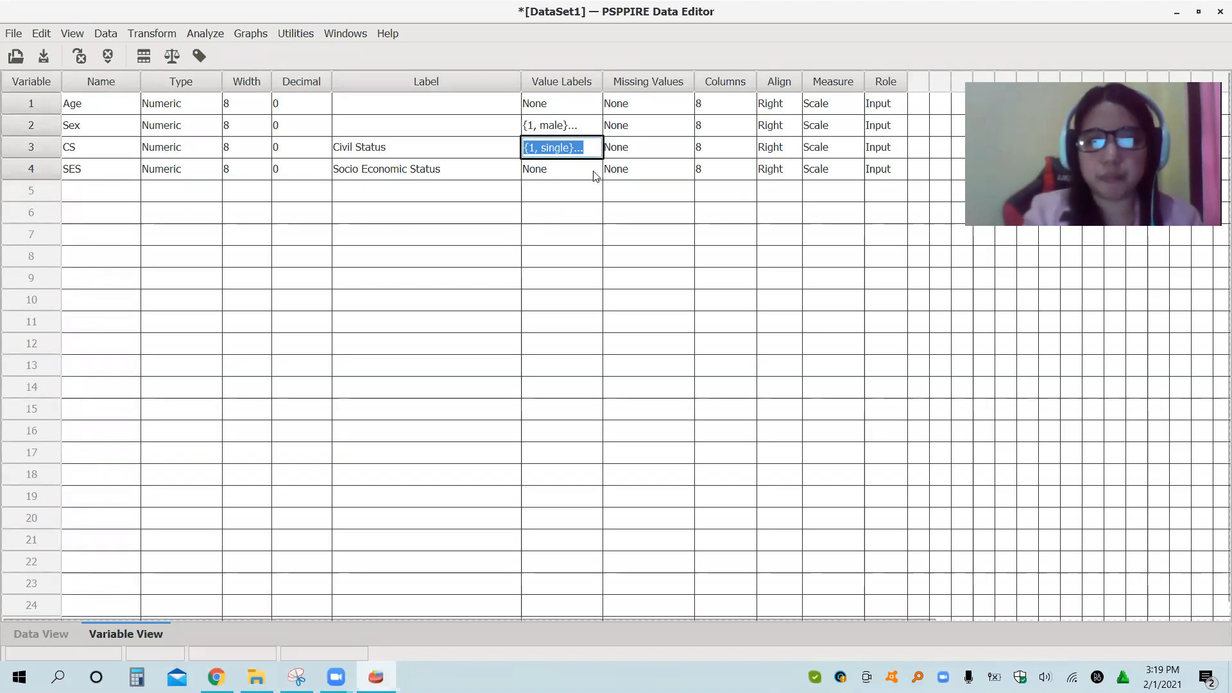
left_click(594, 172)
left_click(594, 170)
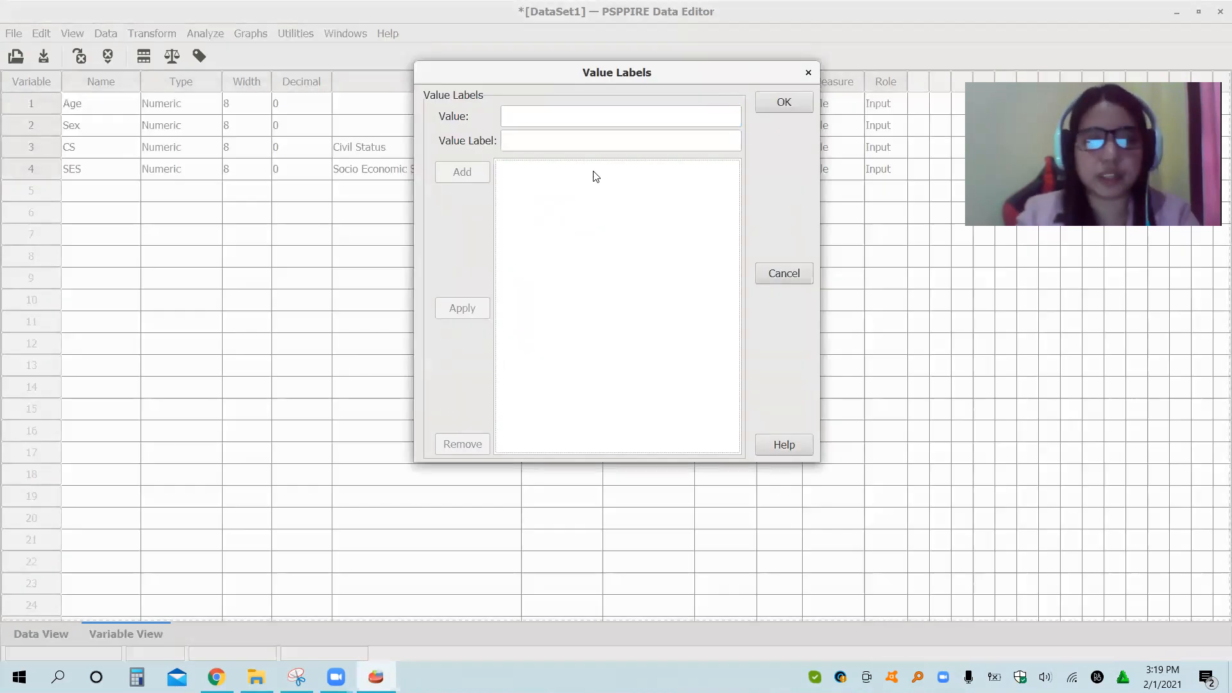
left_click(576, 114)
key("Tab")
left_click(576, 116)
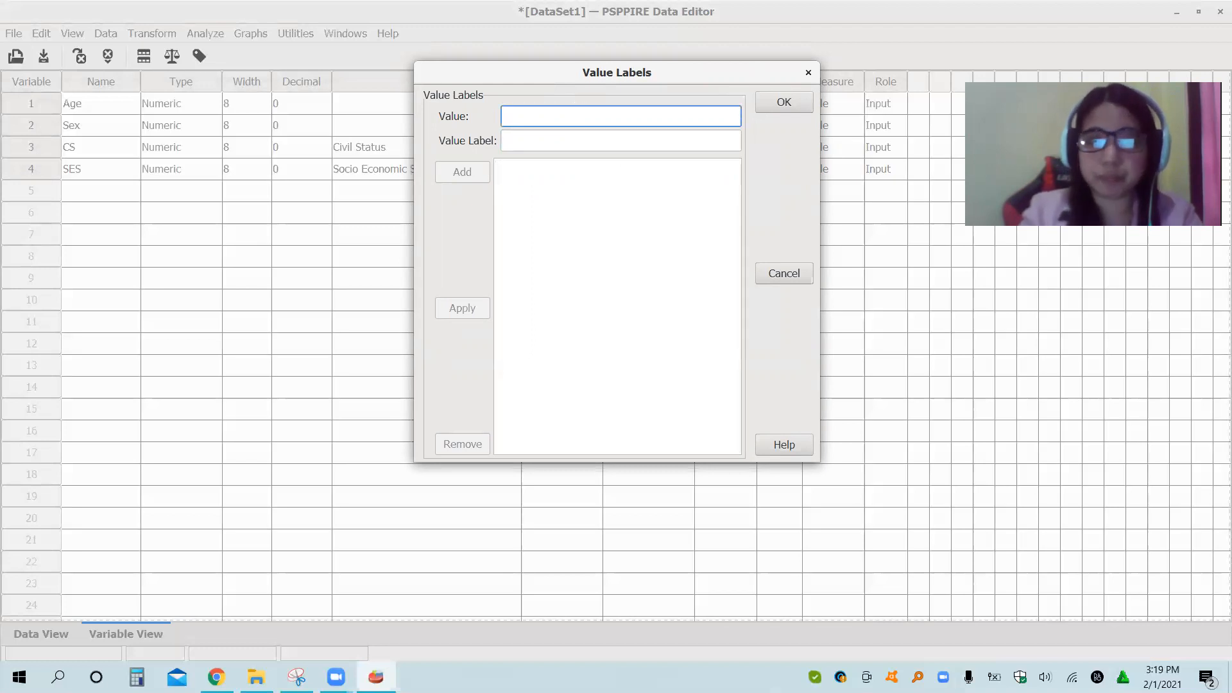
type("1")
key("Tab")
type("poor")
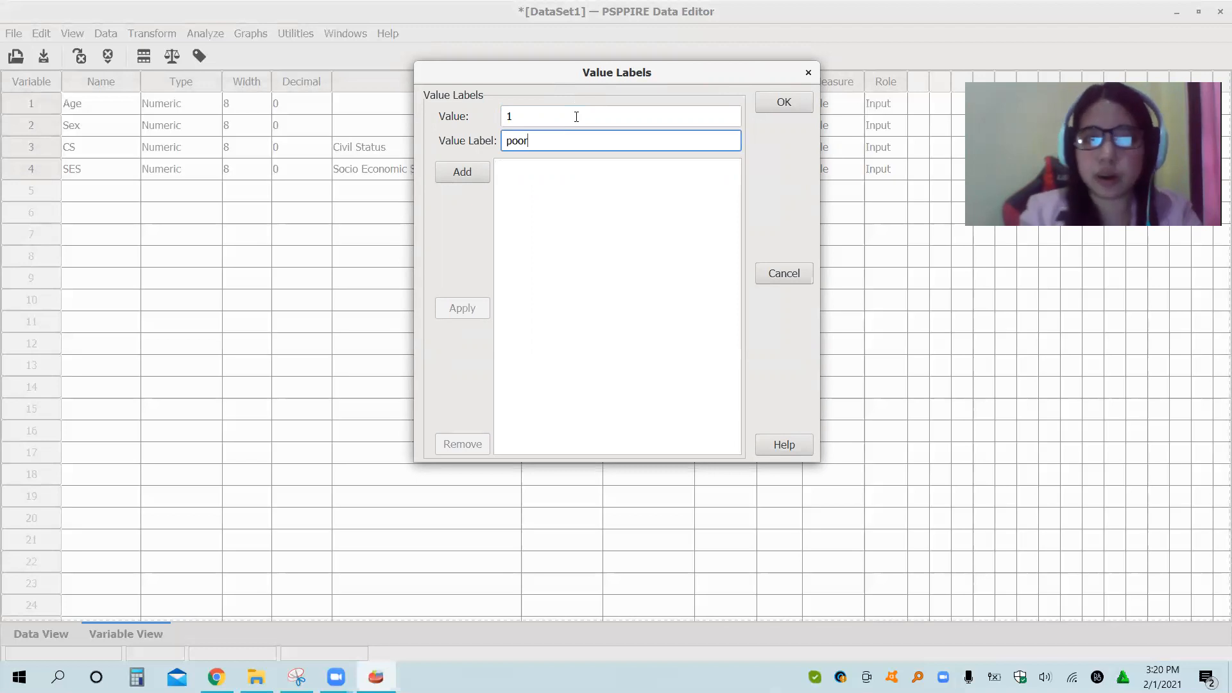
left_click(450, 178)
- Add value 2 with the label average to the SES variable's value labels
type("2")
key("Tab")
type("average")
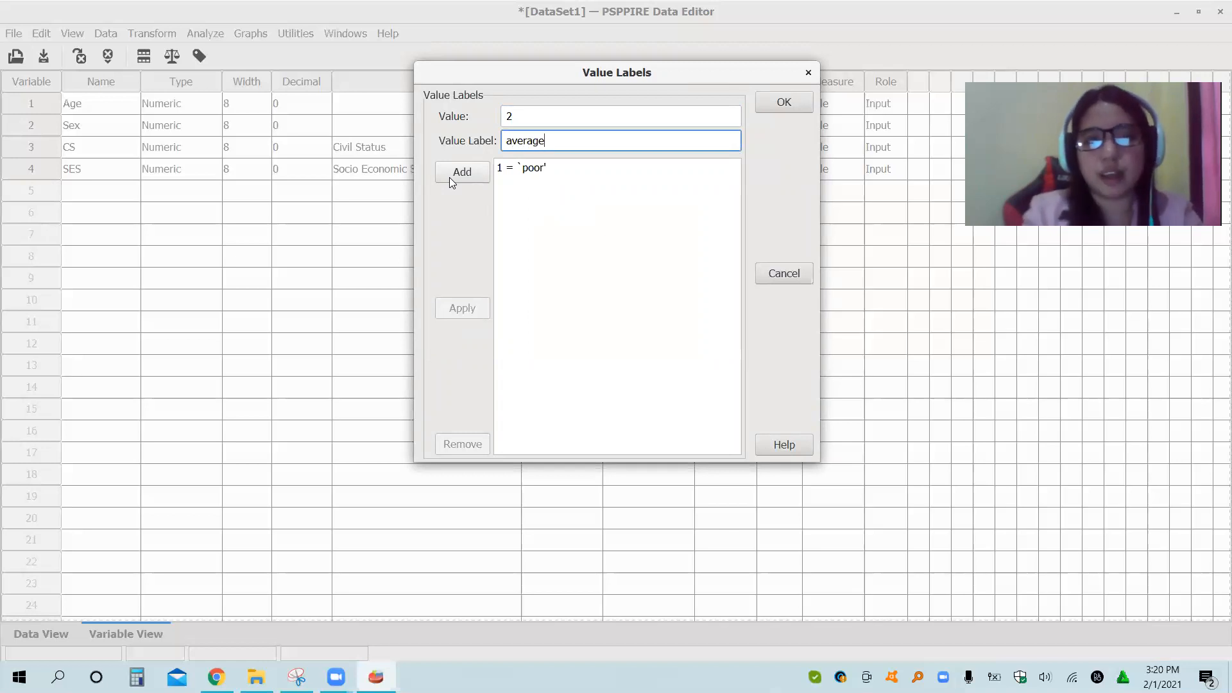
left_click(449, 177)
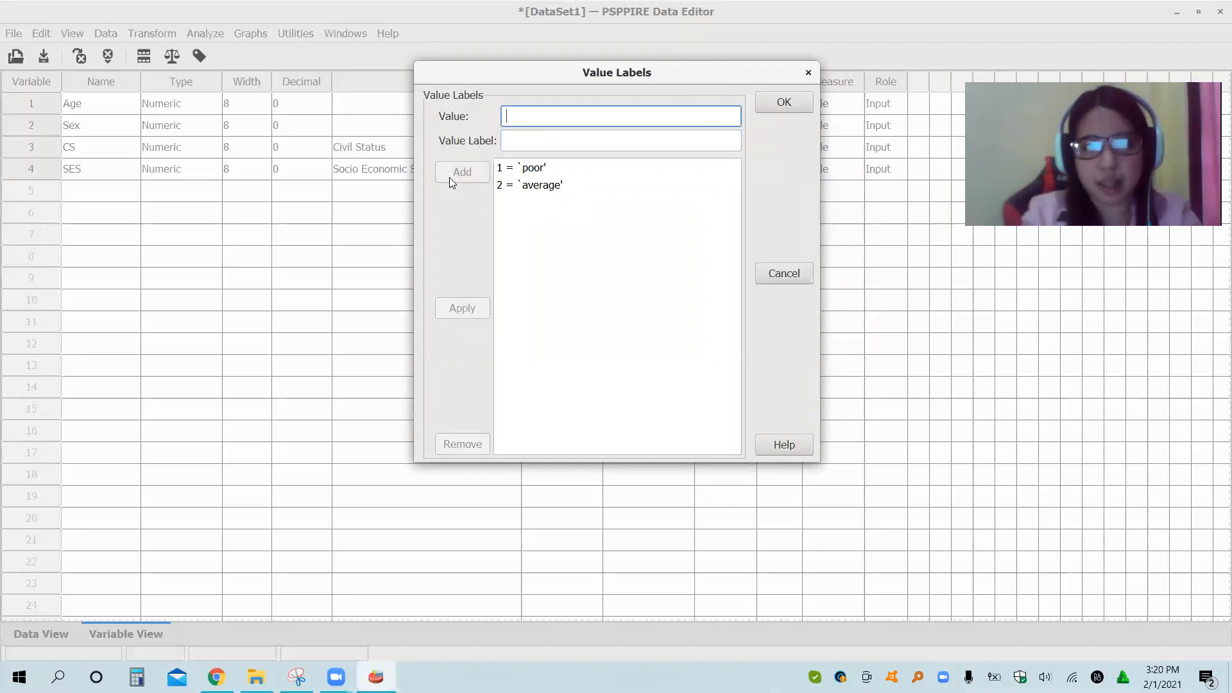
- Add value 3 with the label rich and accept the value labels of the SES variable
type("3")
key("Tab")
type("r")
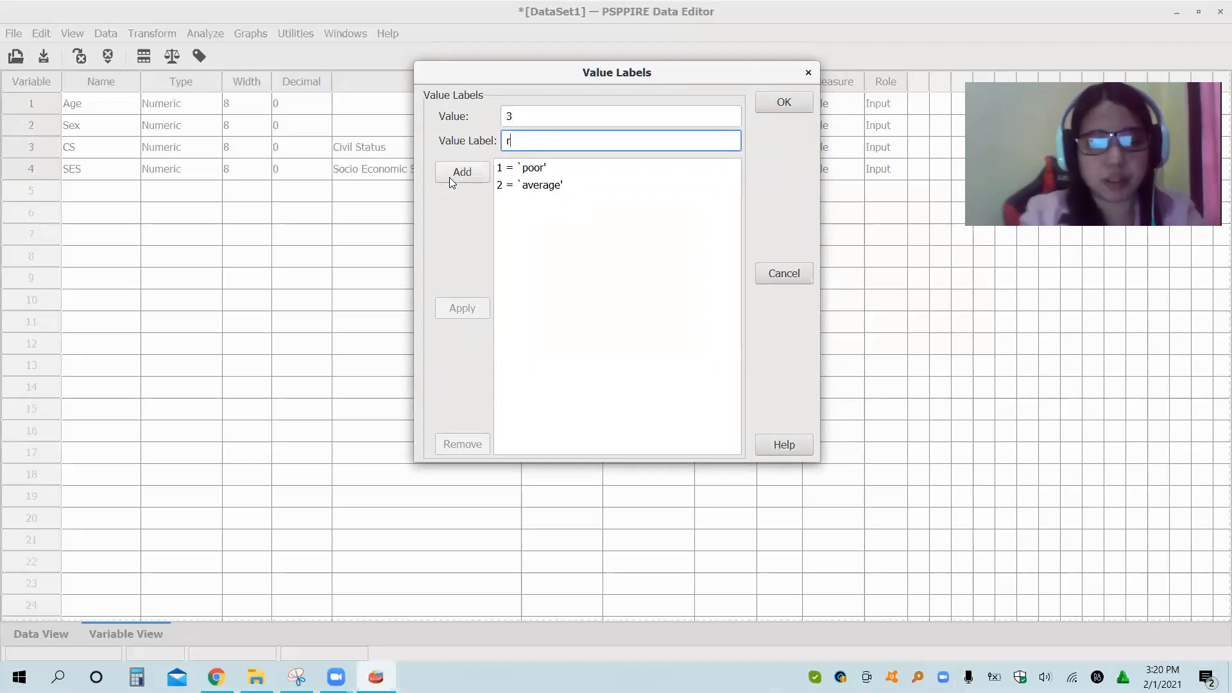
type("ich")
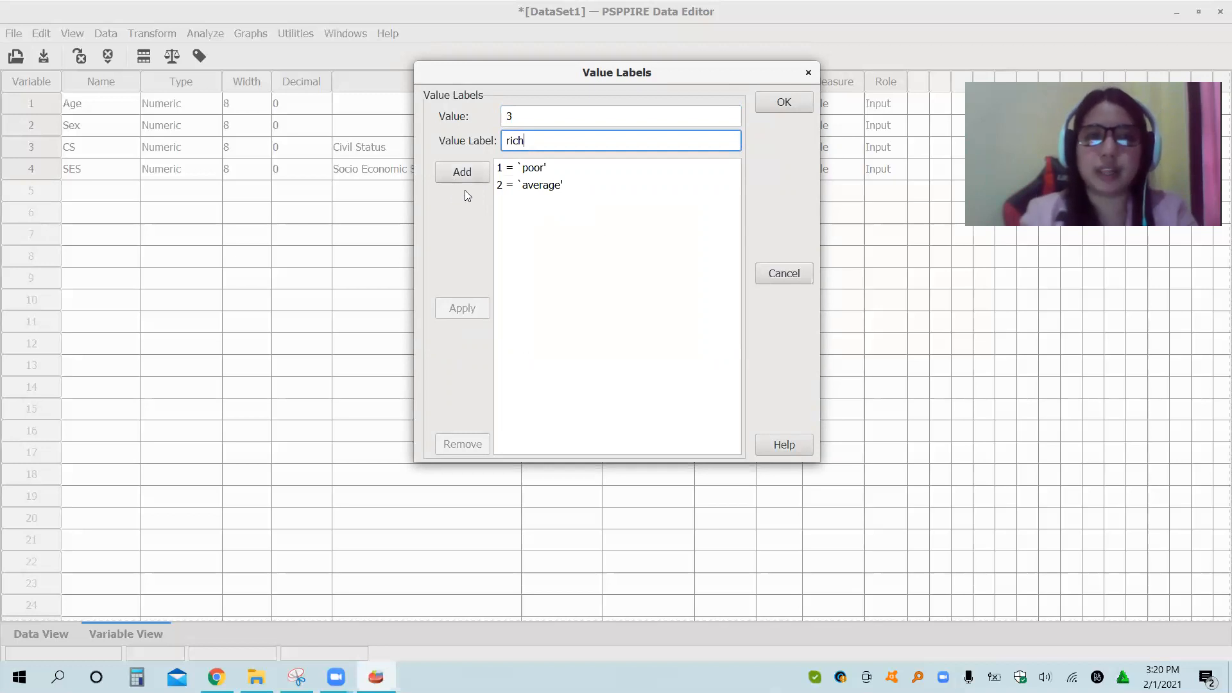
left_click(460, 174)
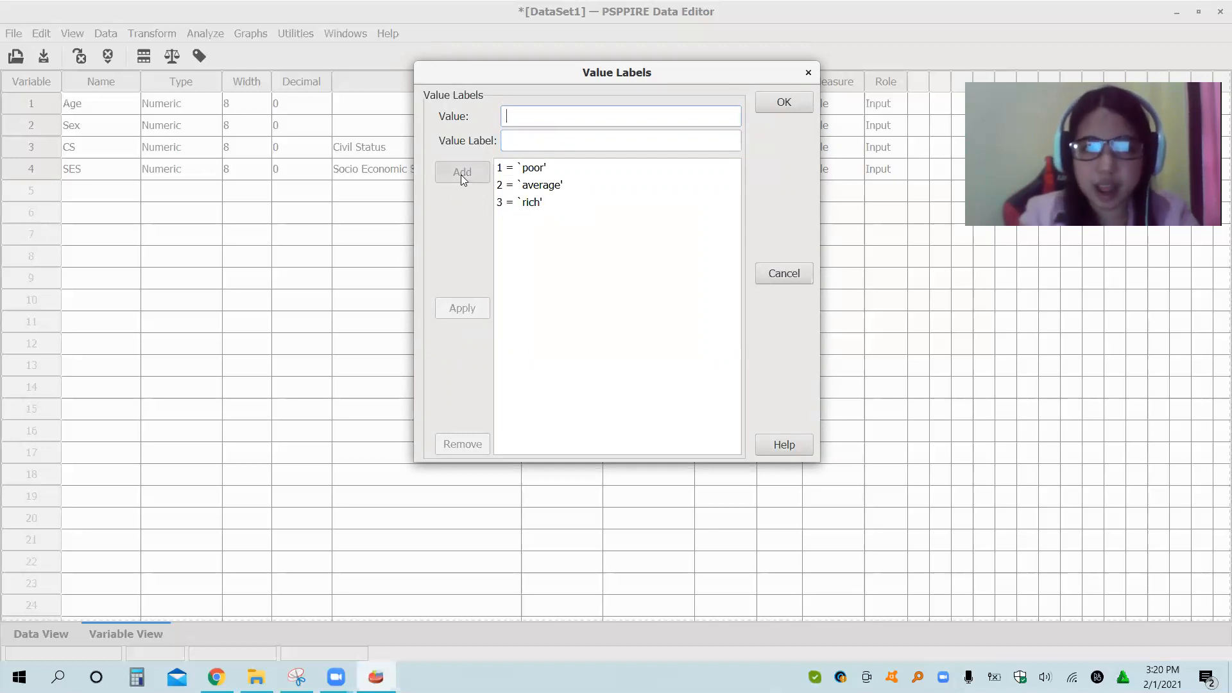
left_click(784, 102)
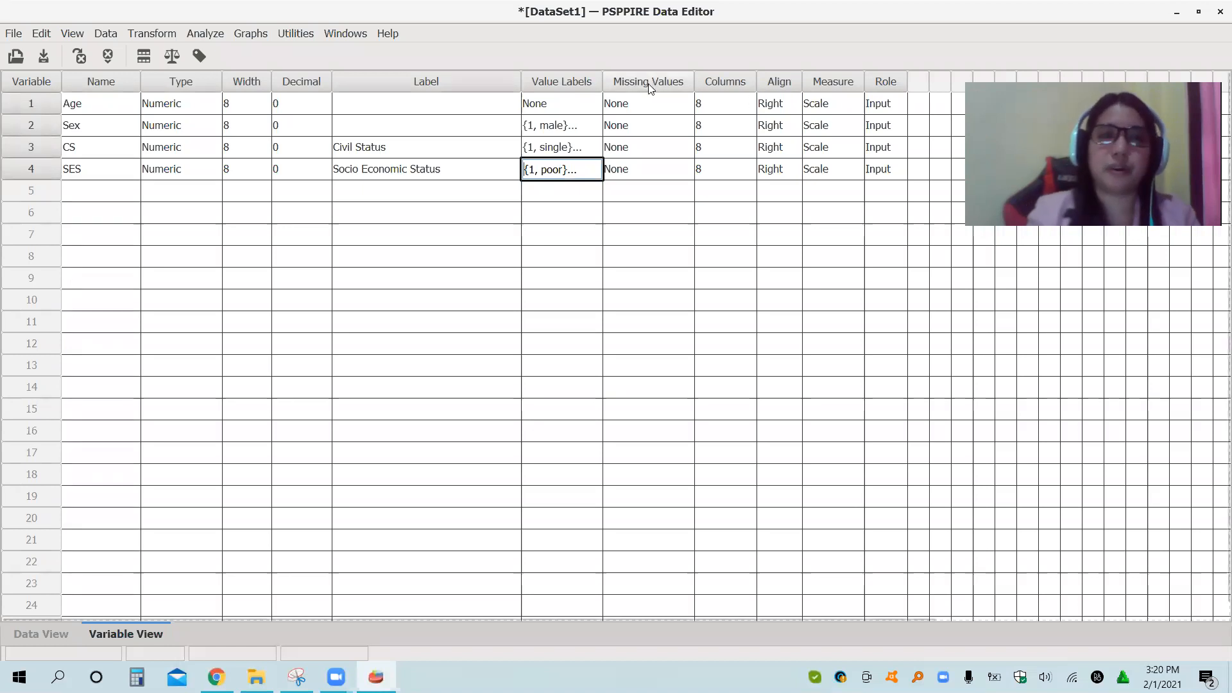
- Narrow the Label column of the variable grid, and look at the missing-values options of the Age variable
left_click_drag(512, 80, 417, 87)
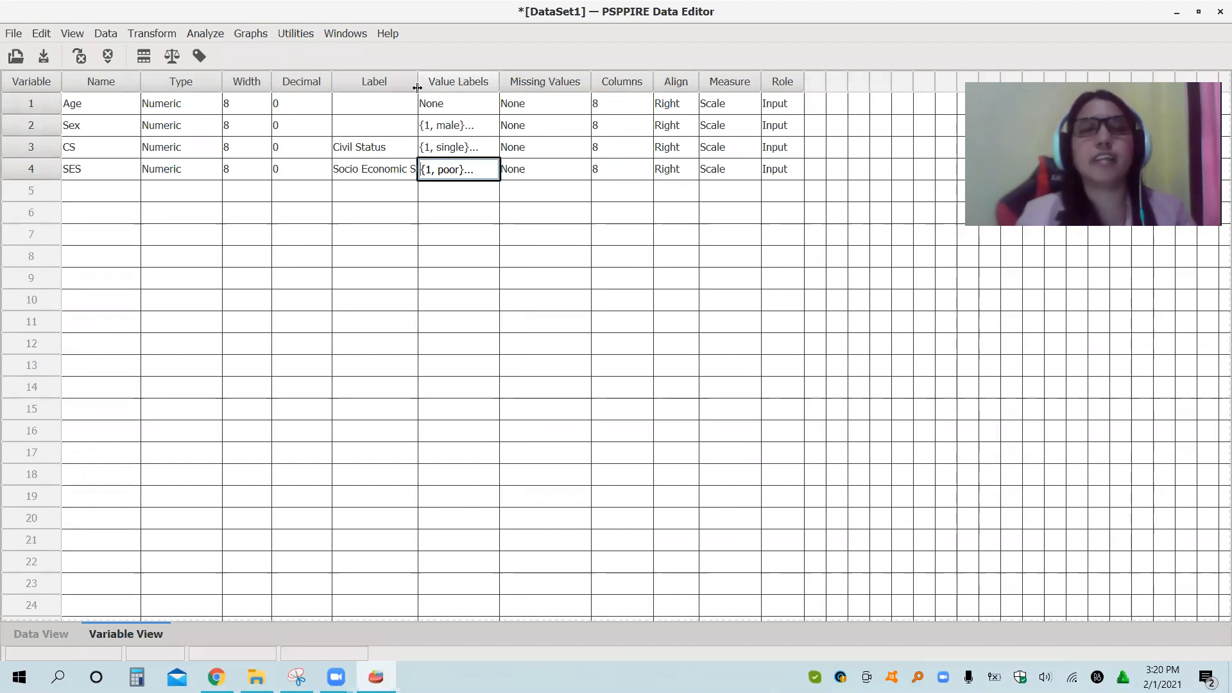
left_click(538, 110)
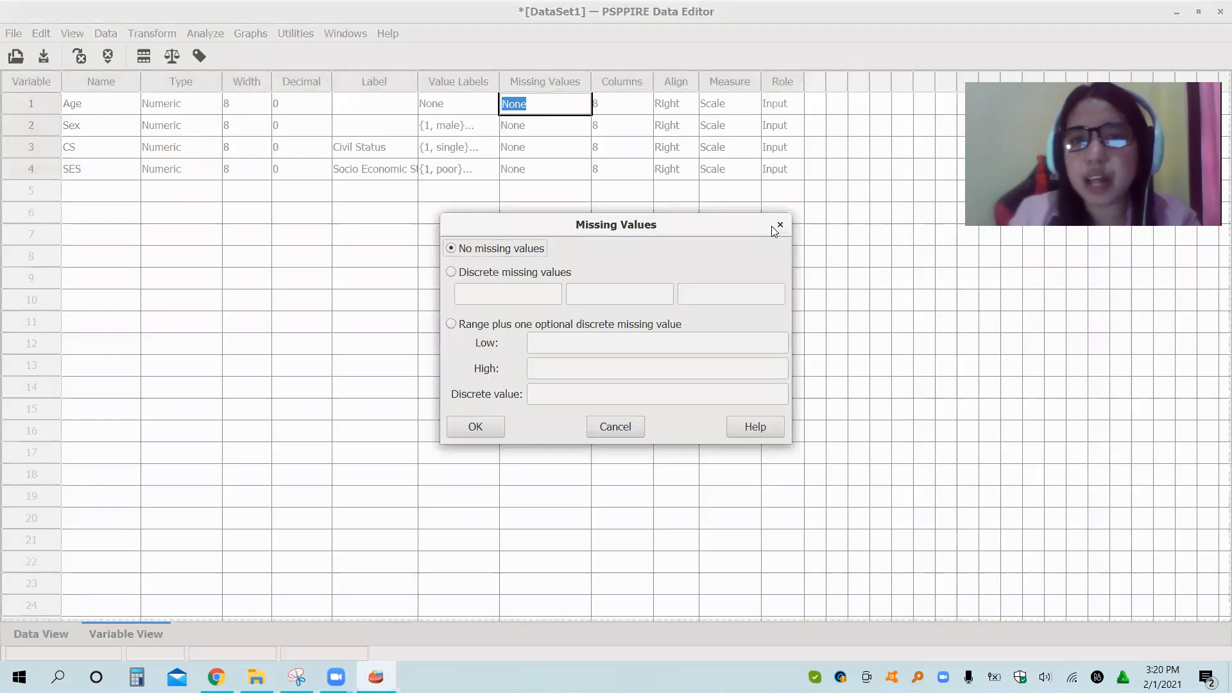
left_click(779, 226)
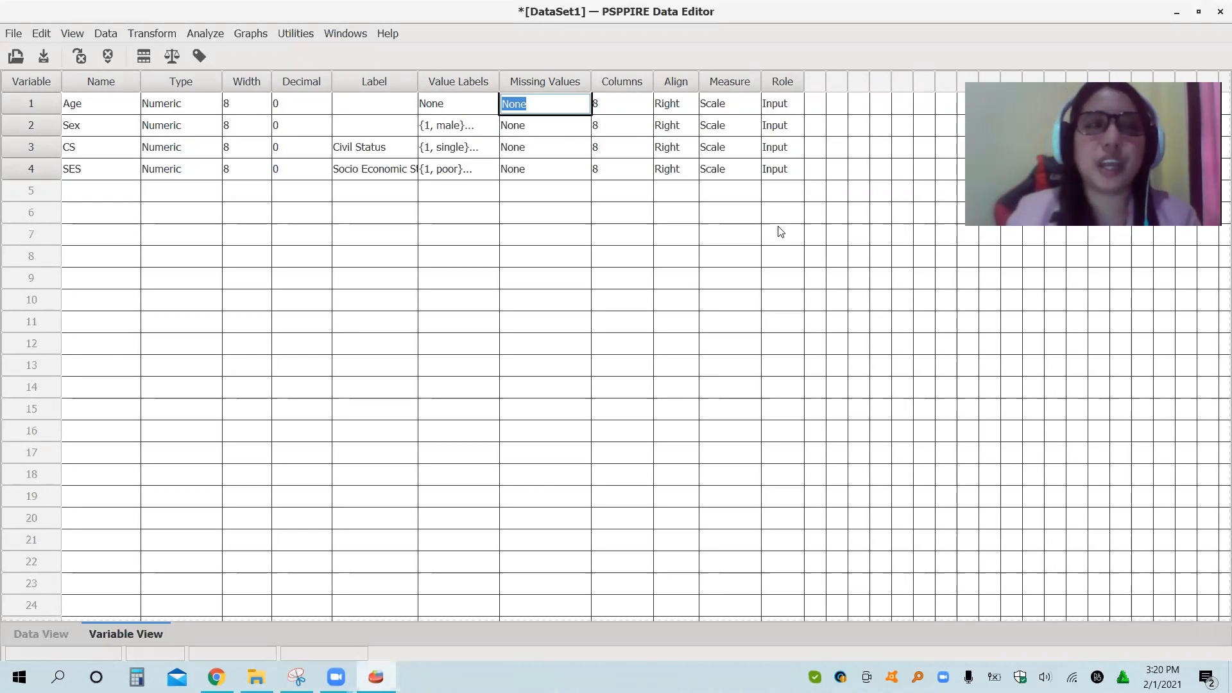
- Examine the missing-values options of the Sex variable, including discrete missing values, and close them without applying
left_click(583, 132)
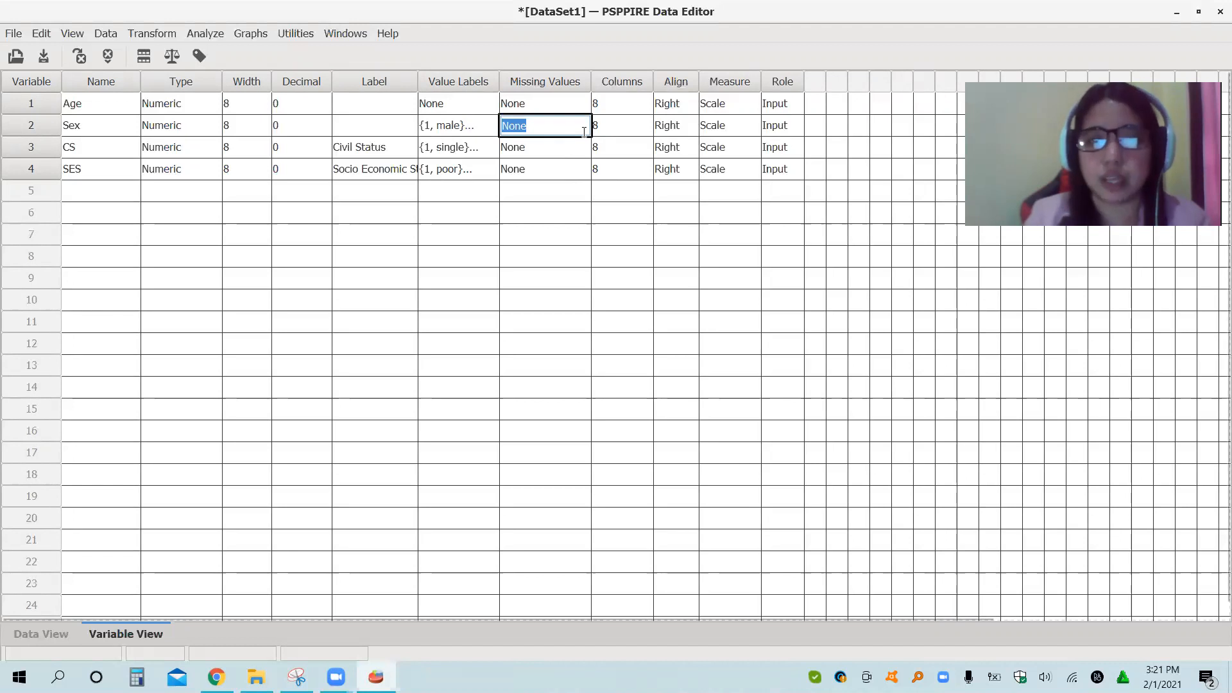
left_click(588, 128)
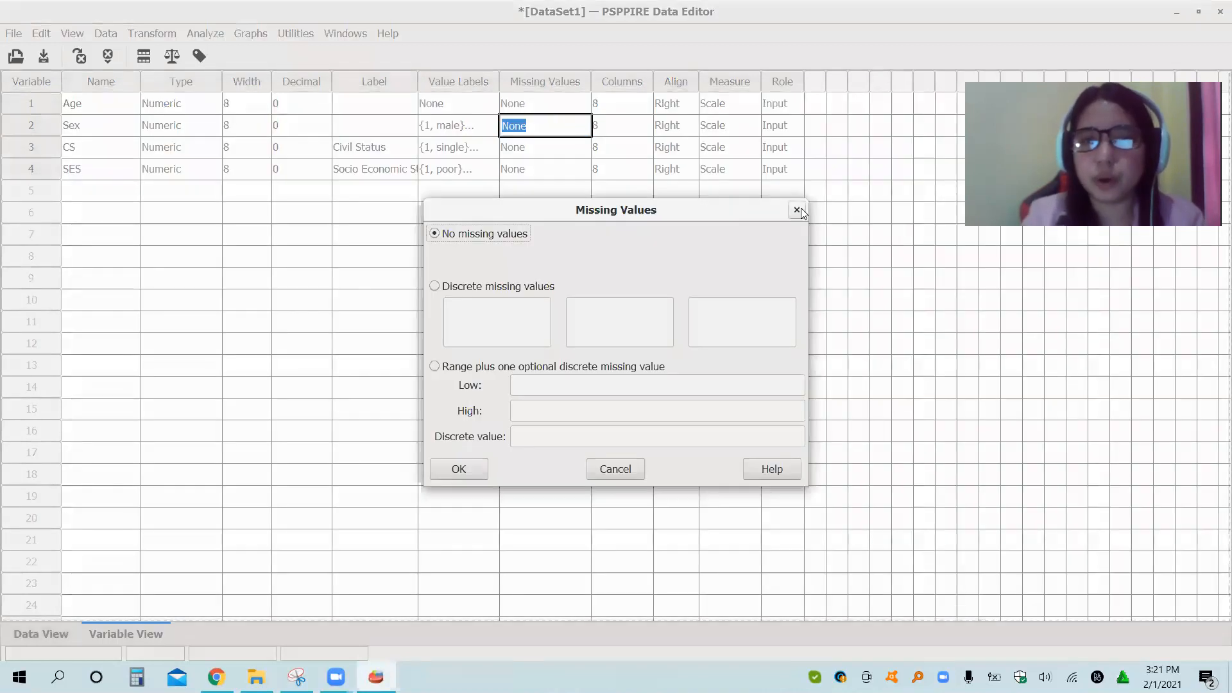
left_click(798, 210)
left_click(562, 130)
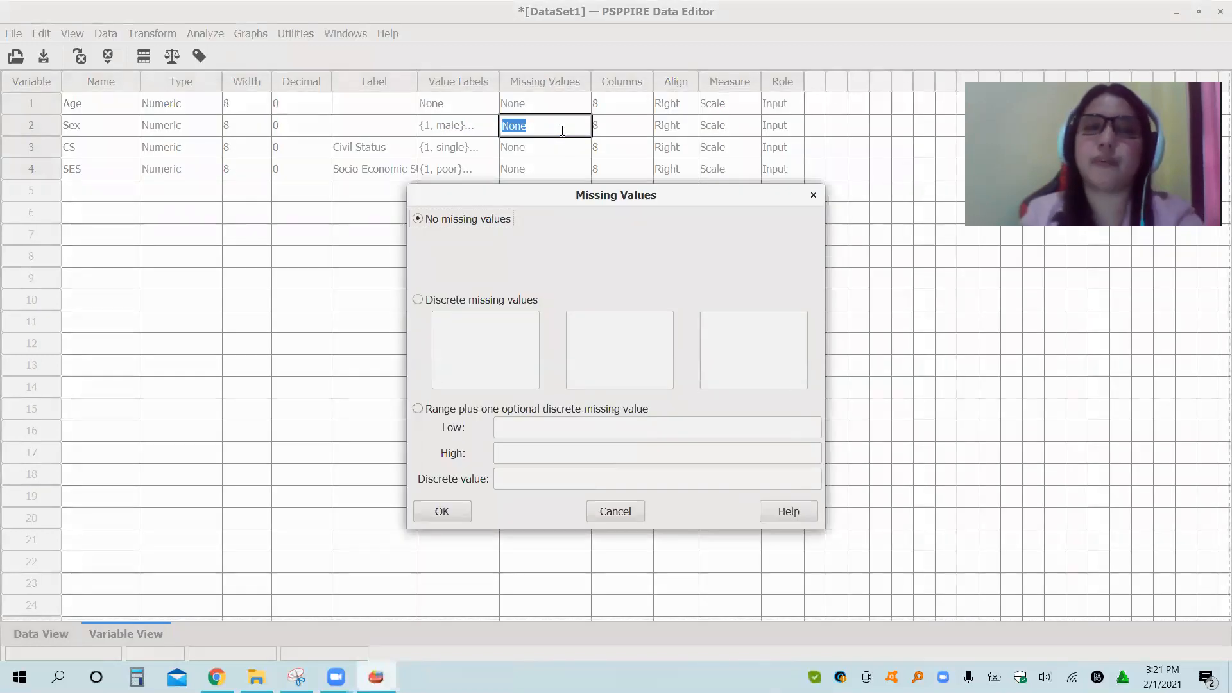
left_click(437, 302)
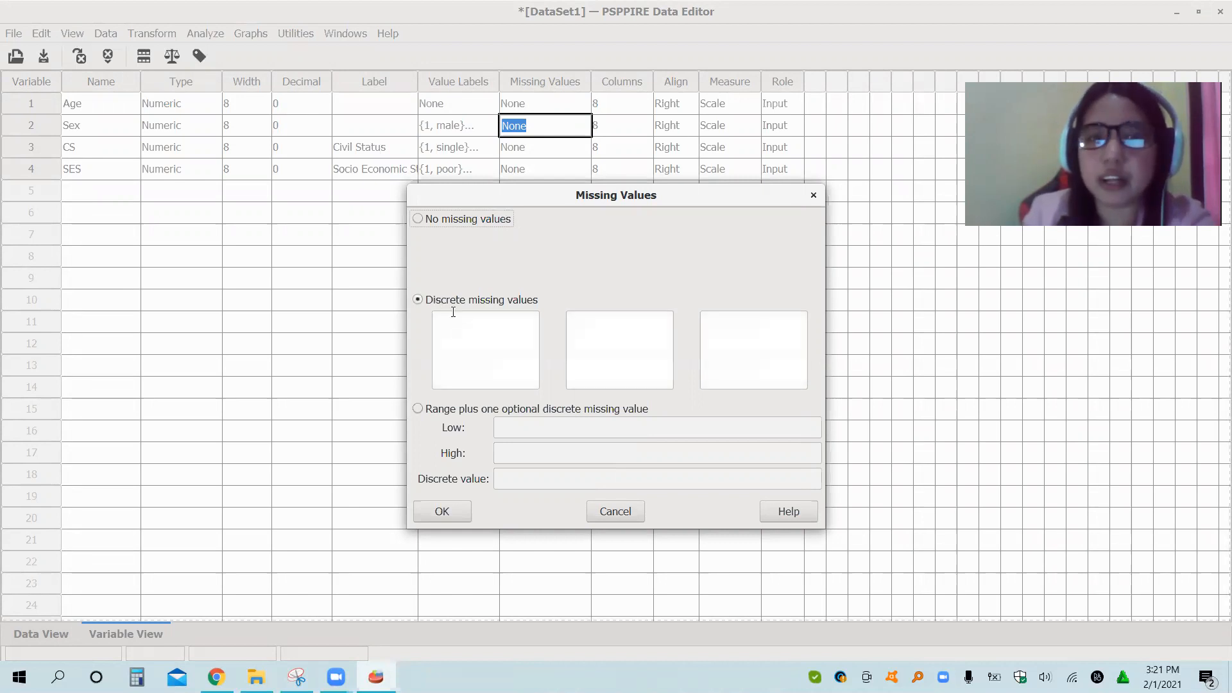
left_click(468, 325)
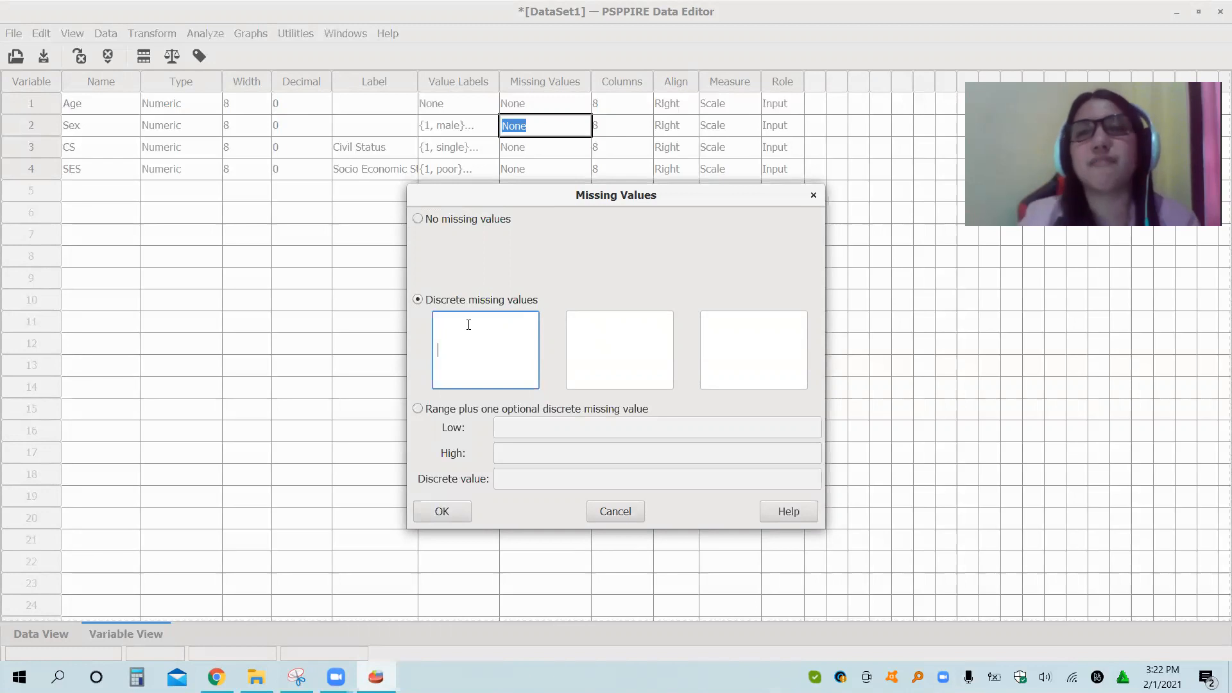
left_click(814, 196)
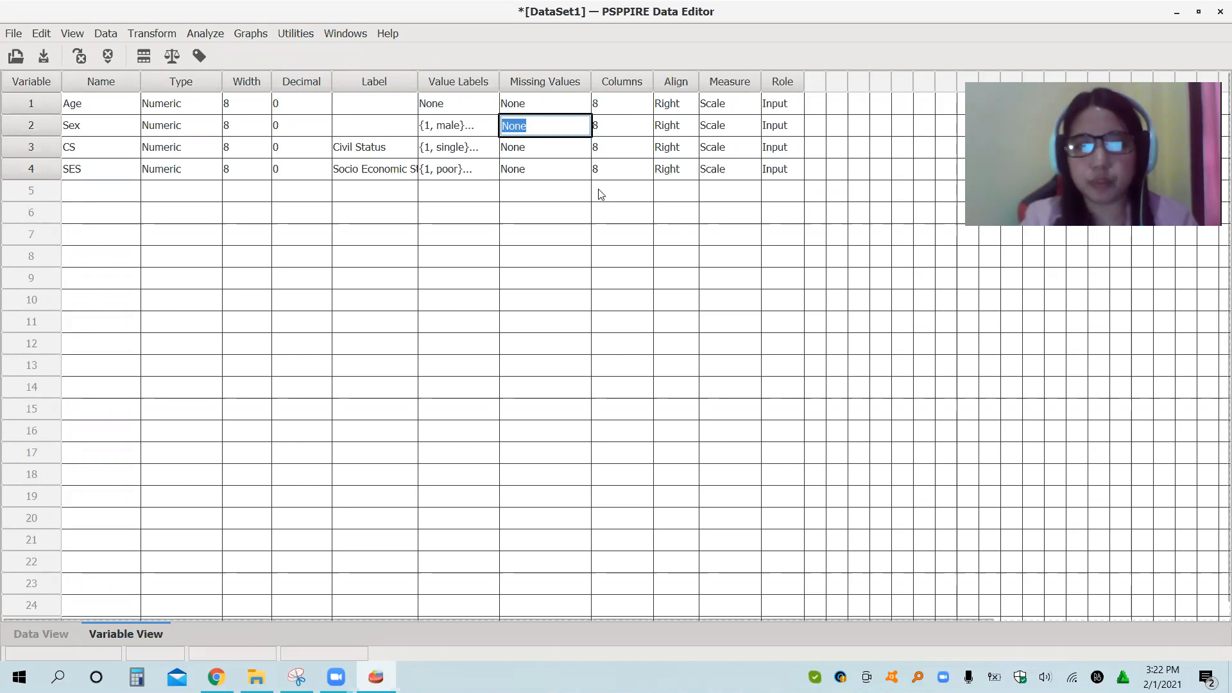
- Look at the Columns setting of the Sex variable and compare it with the column widths in Data View
left_click(556, 169)
left_click(612, 124)
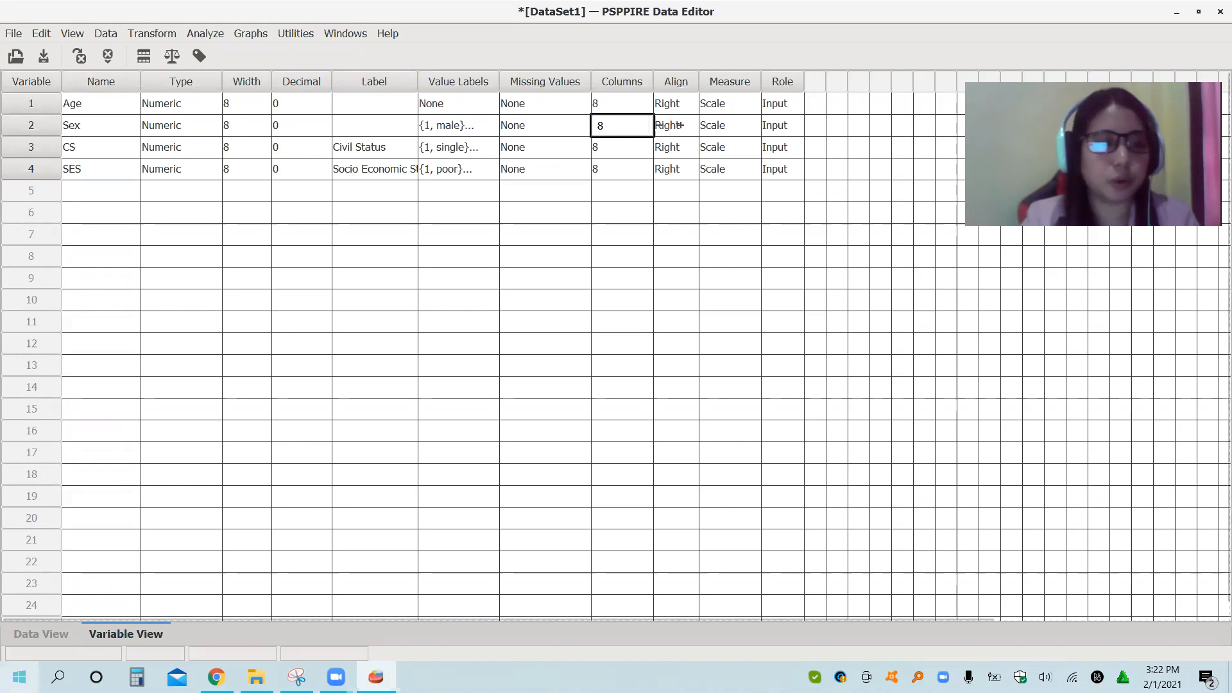
left_click(31, 633)
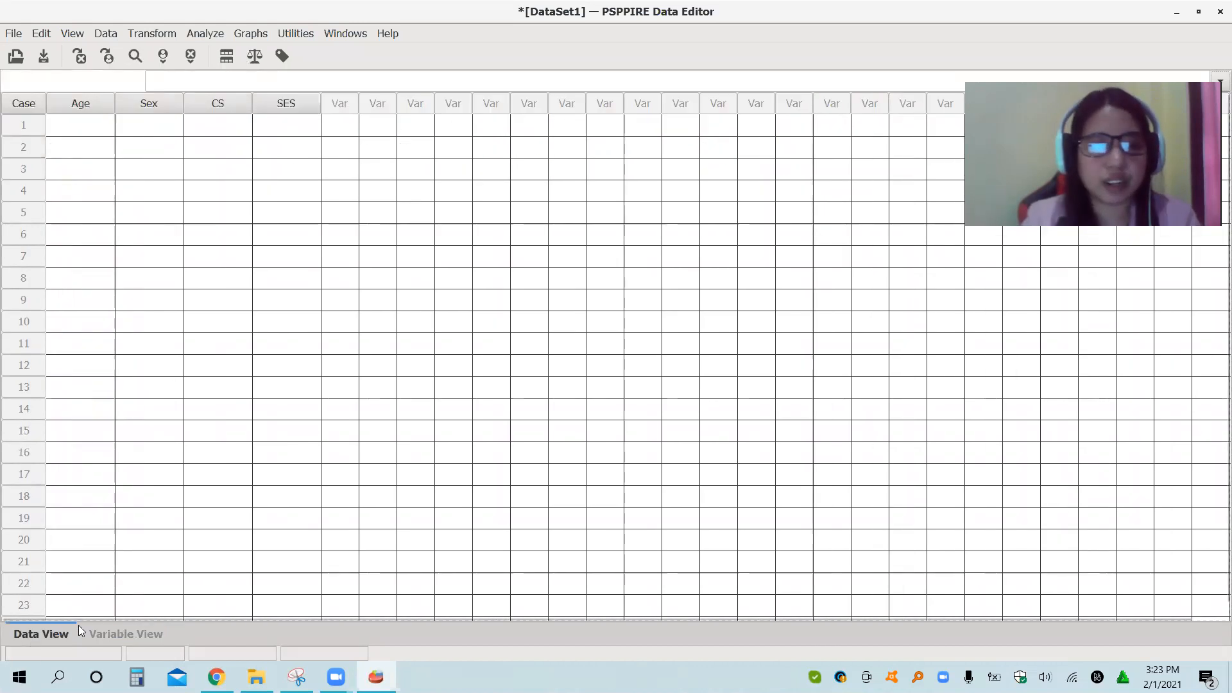
left_click(105, 632)
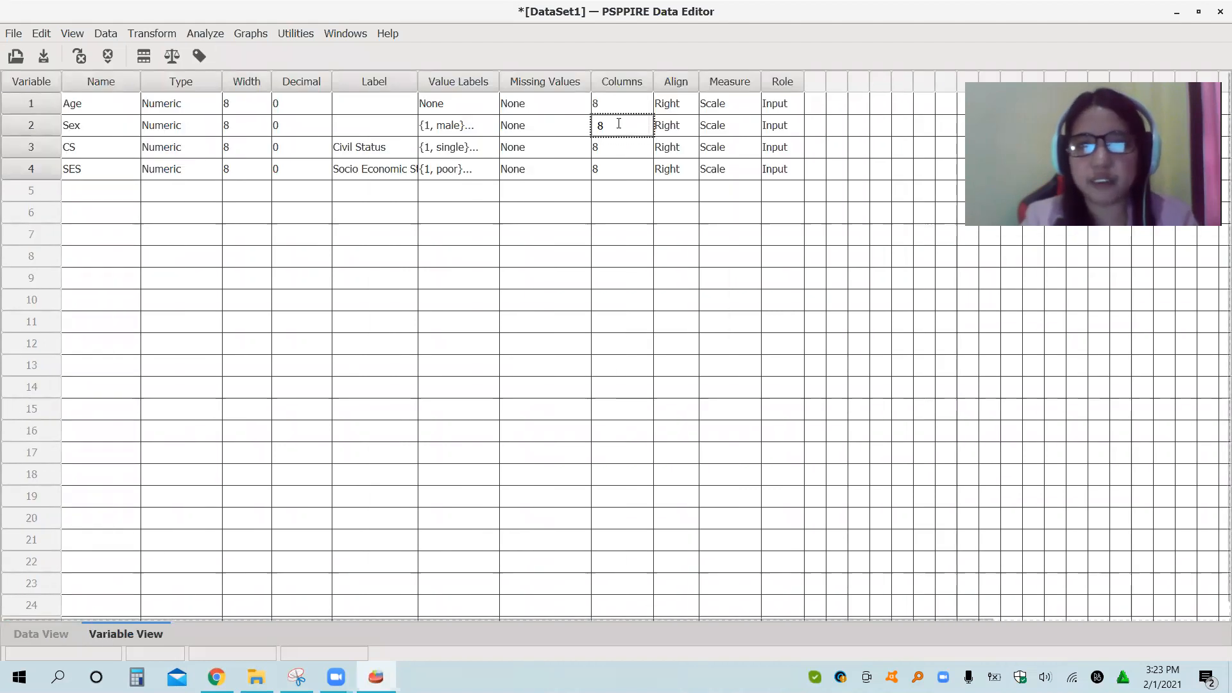
- Set the Columns value of the Age variable to 15 and check its width in Data View
left_click(616, 100)
key("BackSpace")
type("15")
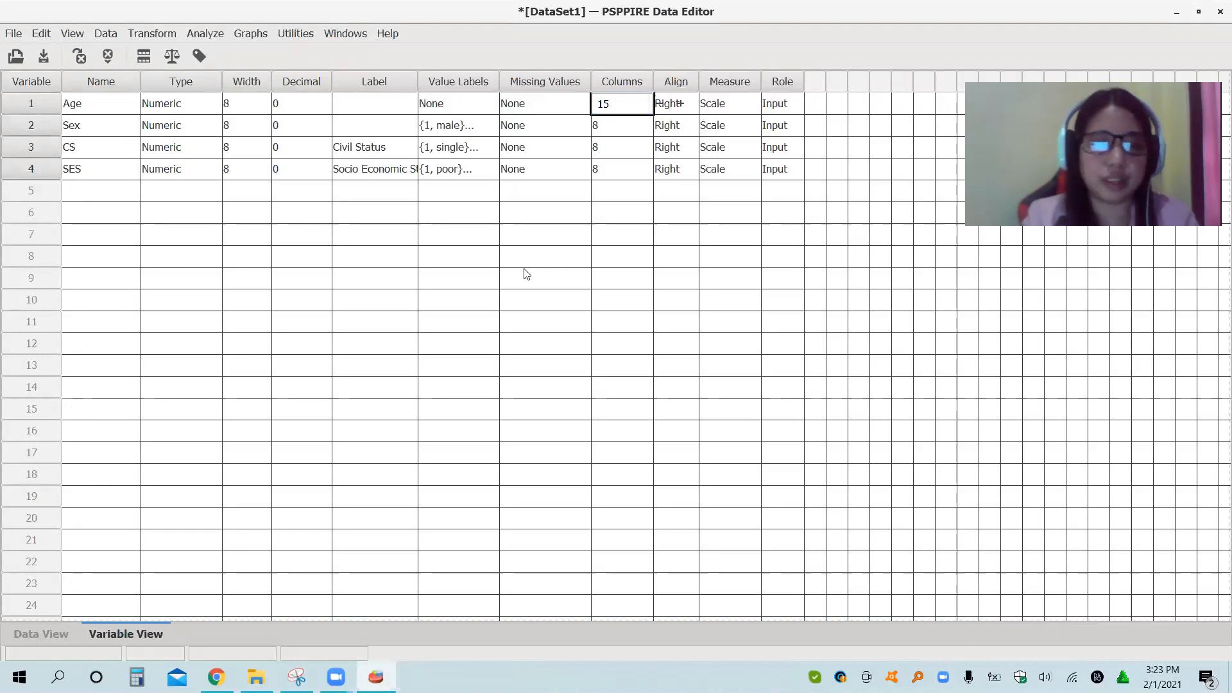
left_click(27, 626)
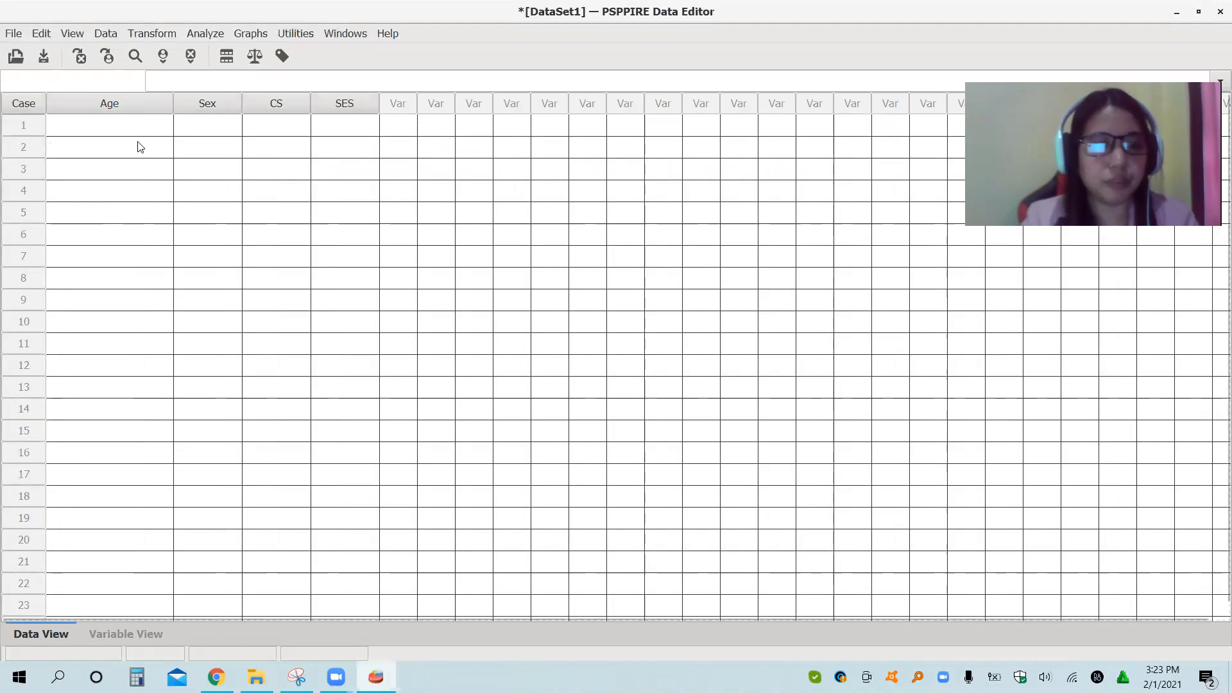
left_click(103, 632)
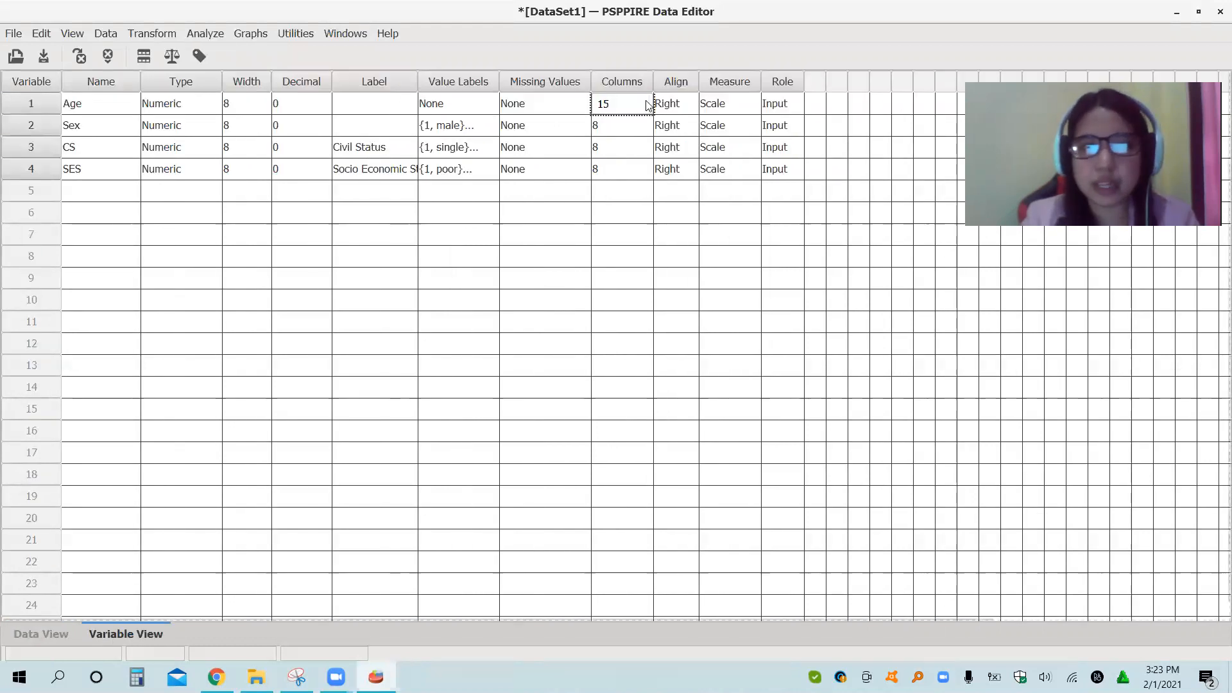
- Set the Columns value of the Age variable to 5
left_click(622, 101)
key("BackSpace")
key("BackSpace")
type("5")
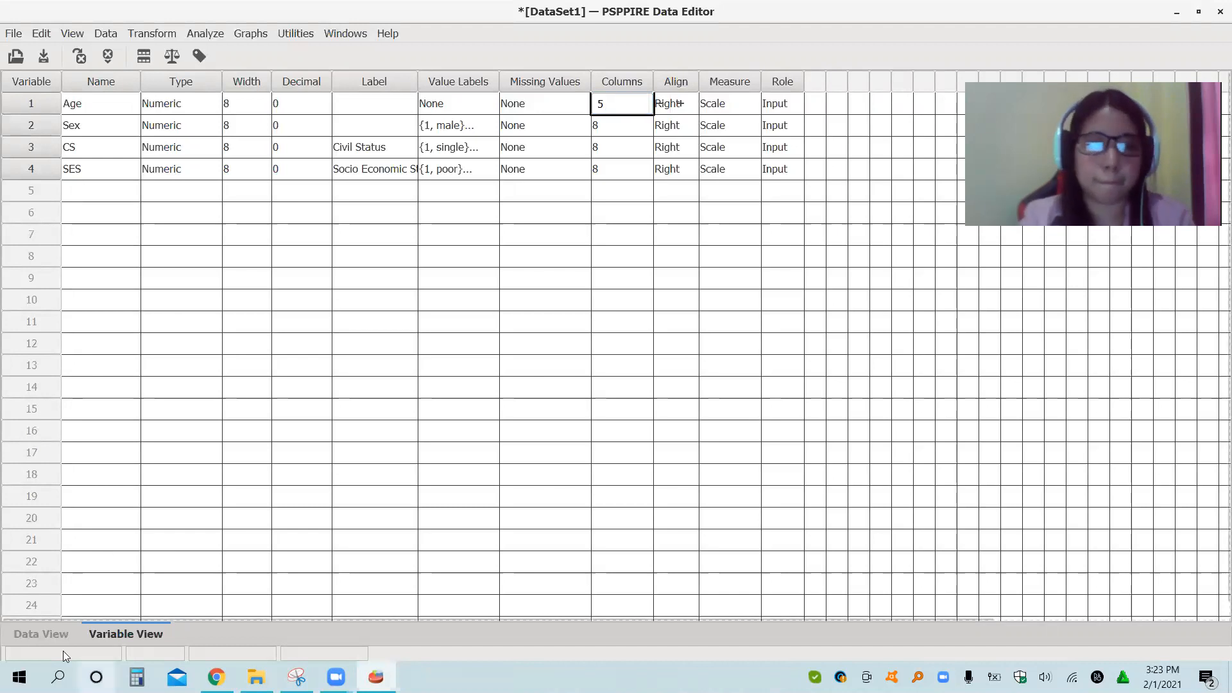
- Widen the Age column in Data View to a width of 26 and check its Columns value in Variable View
left_click(46, 638)
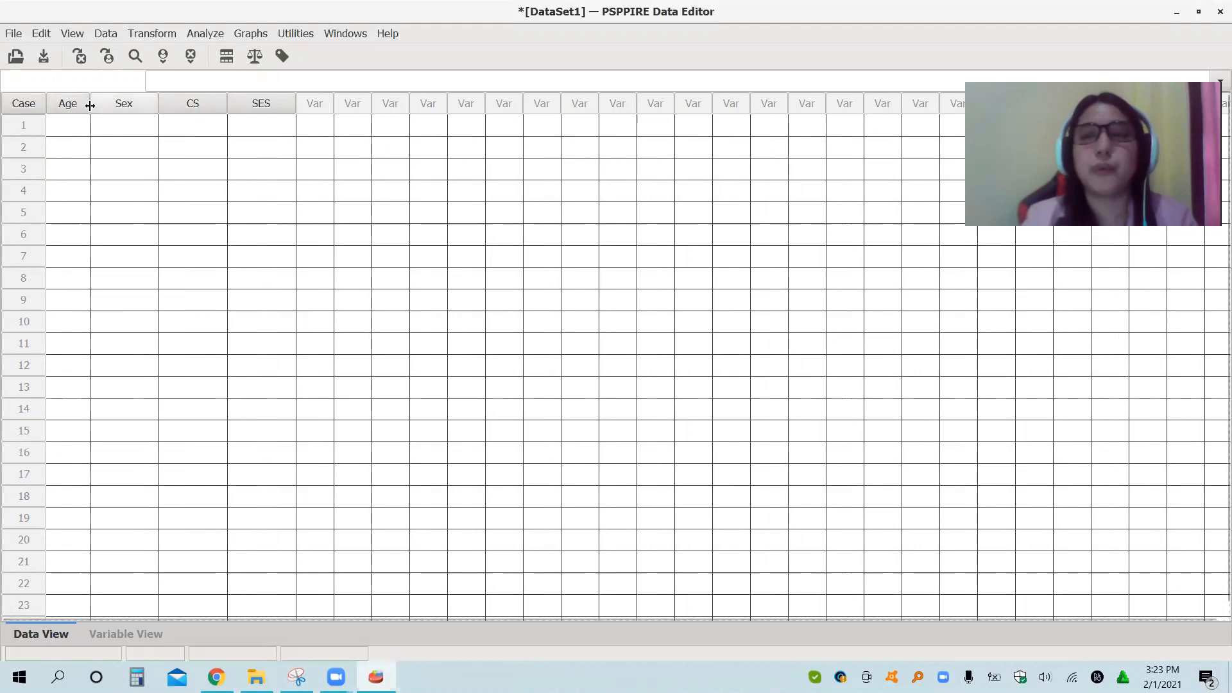
left_click_drag(90, 106, 265, 102)
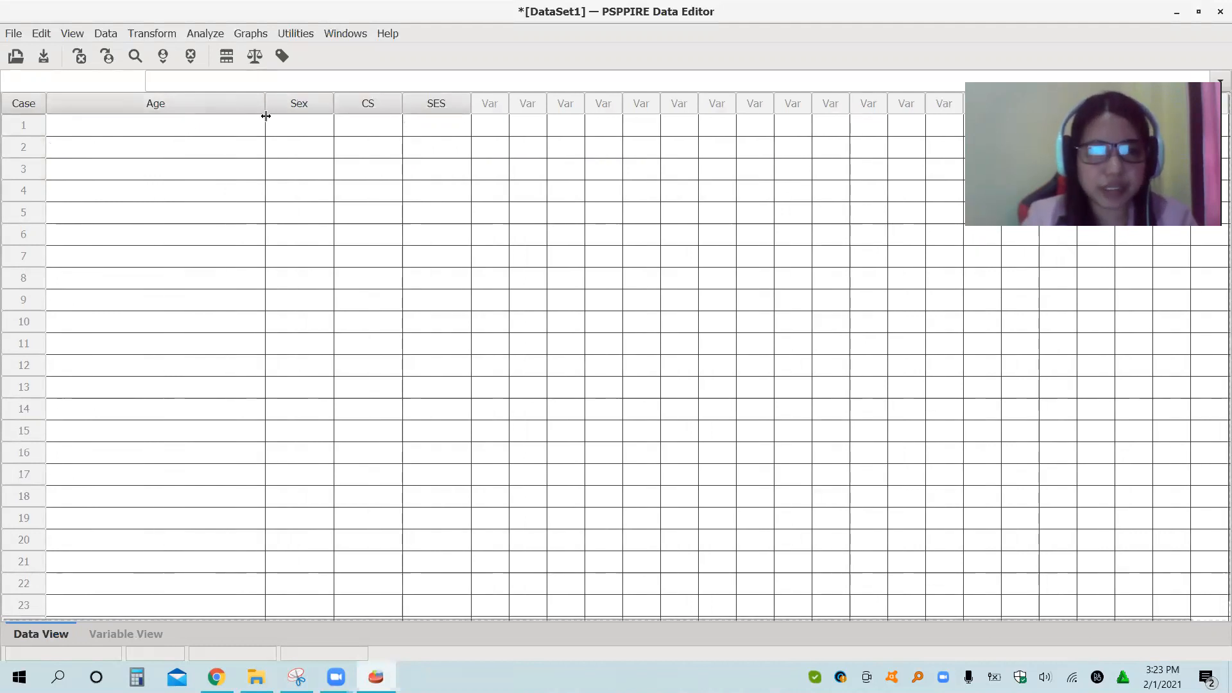
left_click(122, 633)
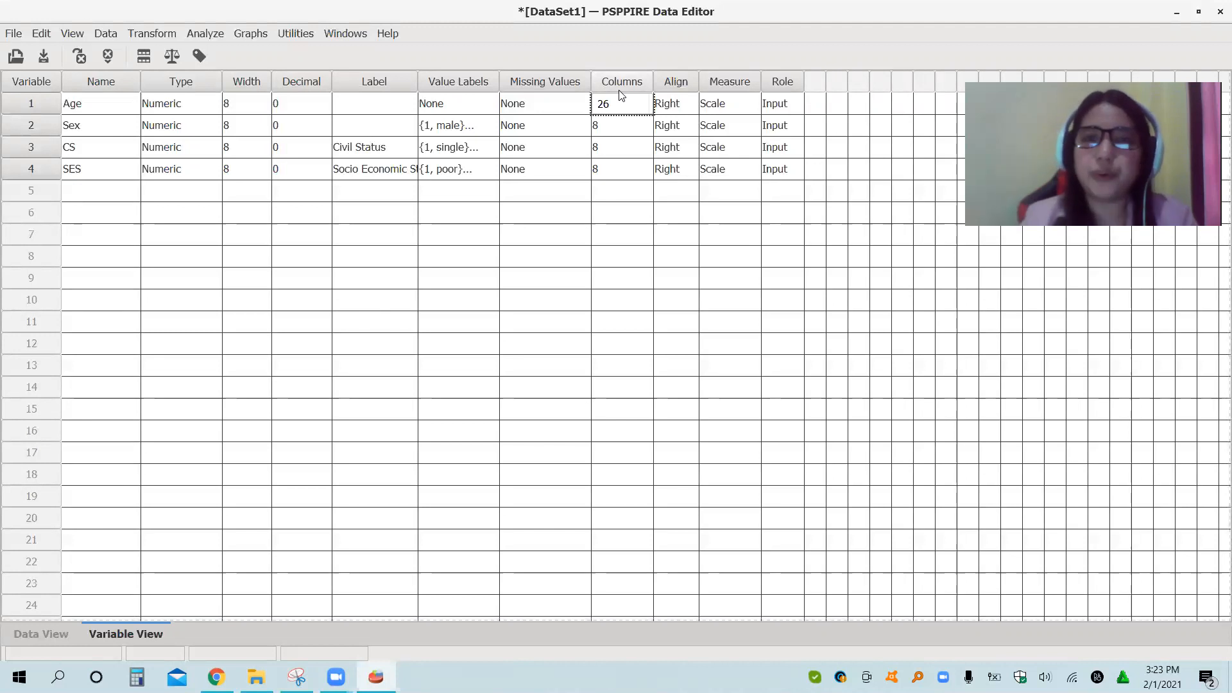
- Set the Columns value of the Age variable to 8
key("BackSpace")
key("BackSpace")
type("8")
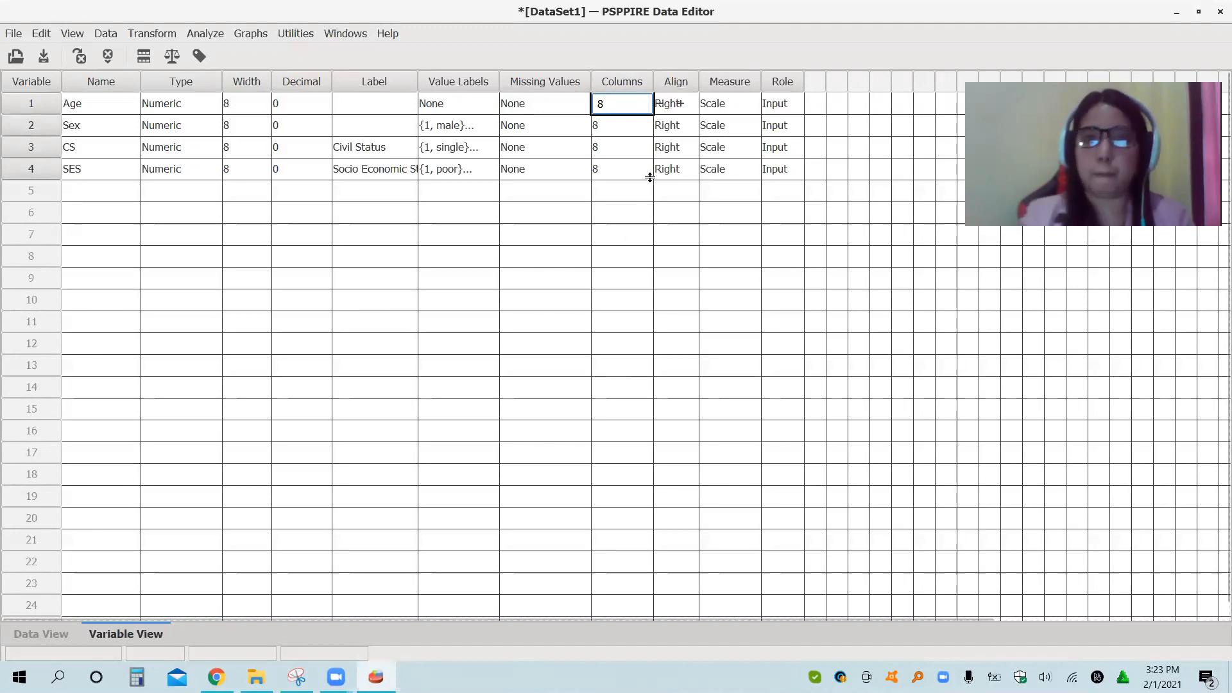
- Widen the Align column slightly and set the alignment of the Age variable to Left
left_click(673, 145)
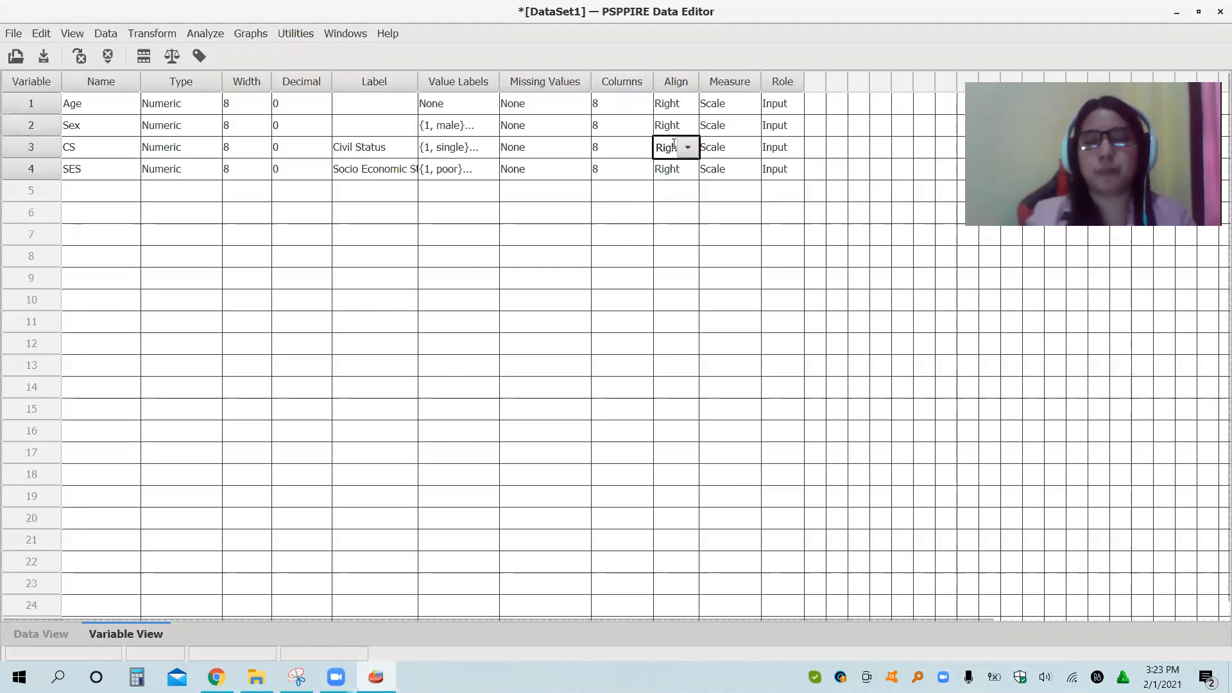
left_click_drag(699, 70, 715, 73)
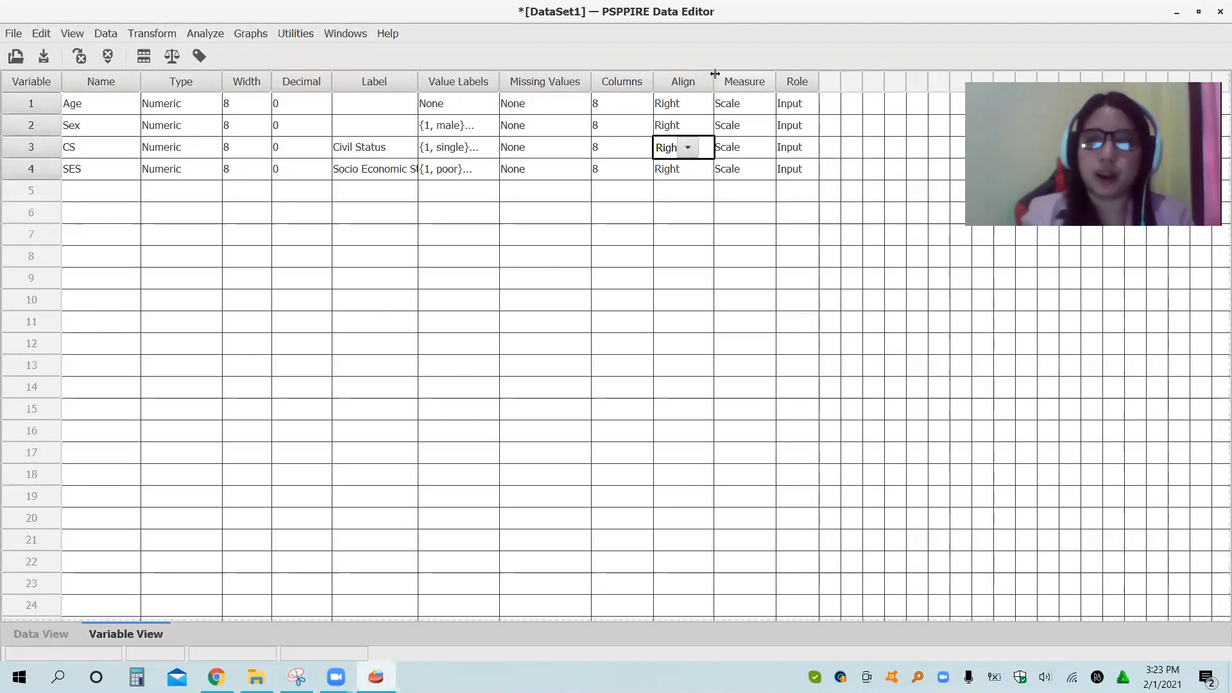
left_click(682, 106)
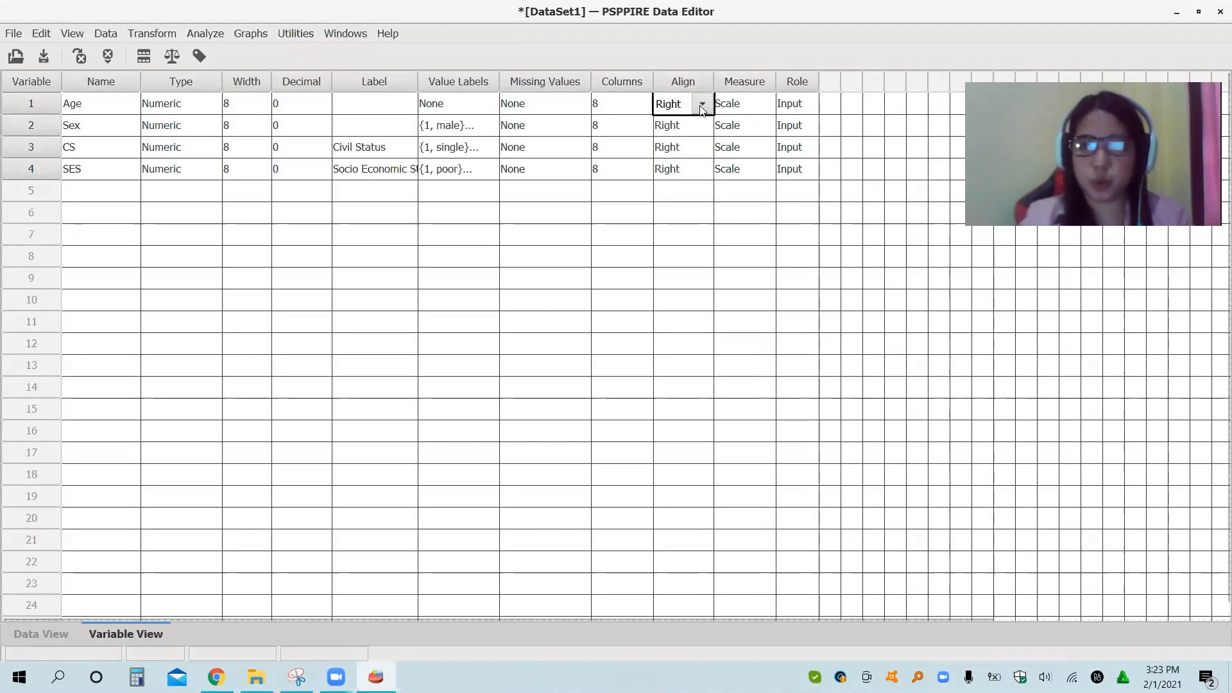
left_click(701, 105)
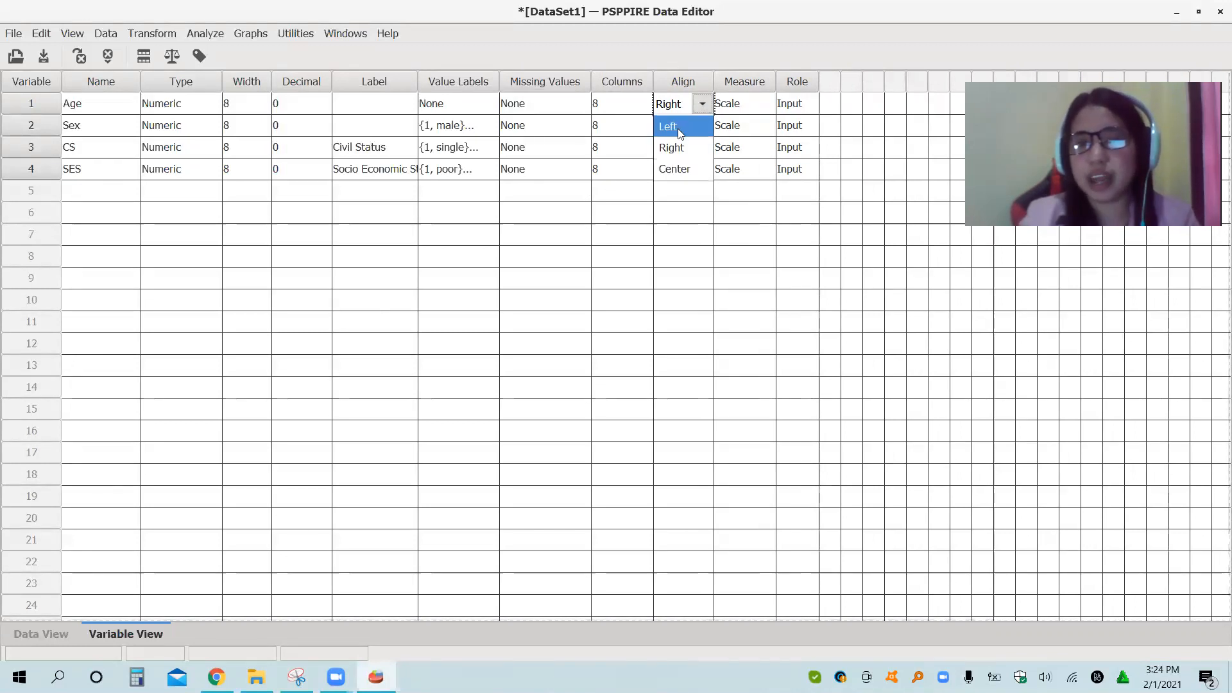
left_click(677, 127)
- Set the alignment of the Sex variable to Right and of the CS variable to Center
left_click(698, 128)
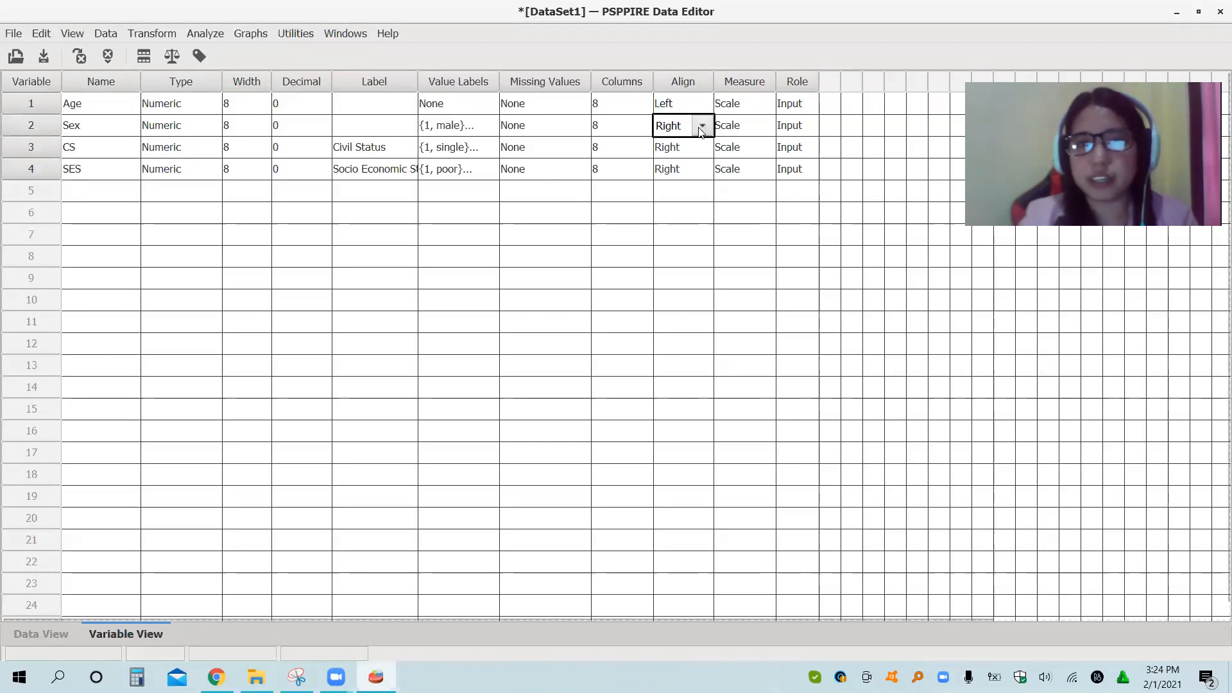
left_click(701, 128)
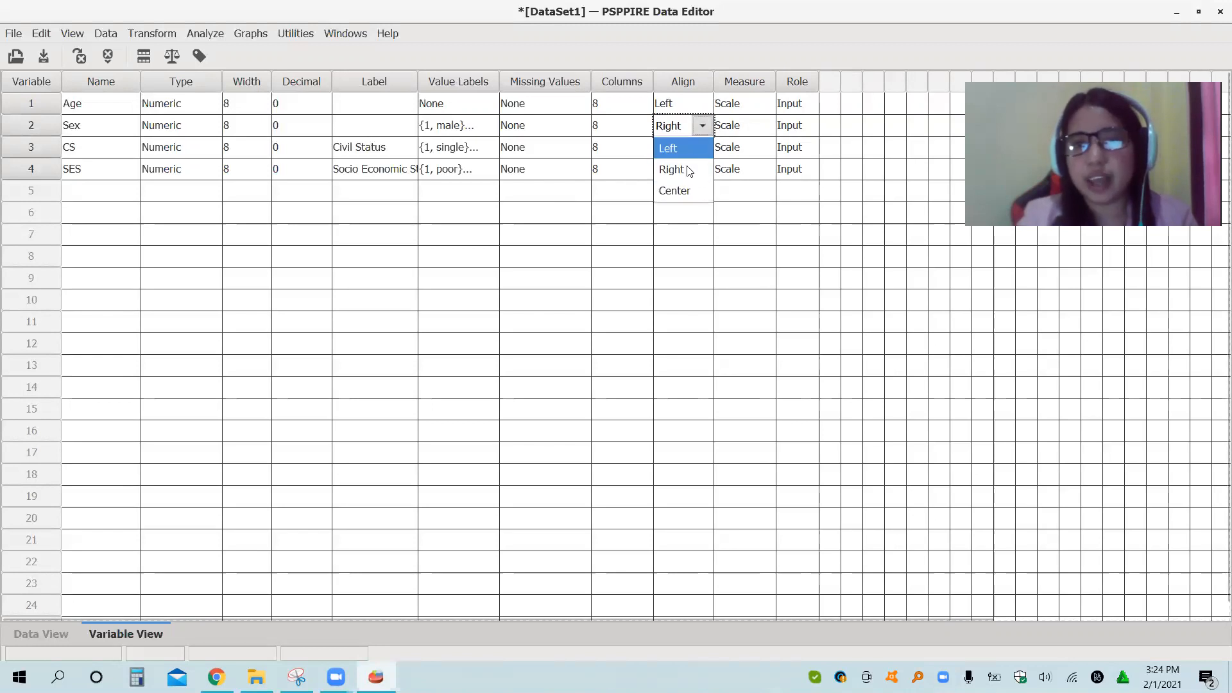
left_click(688, 169)
left_click(700, 147)
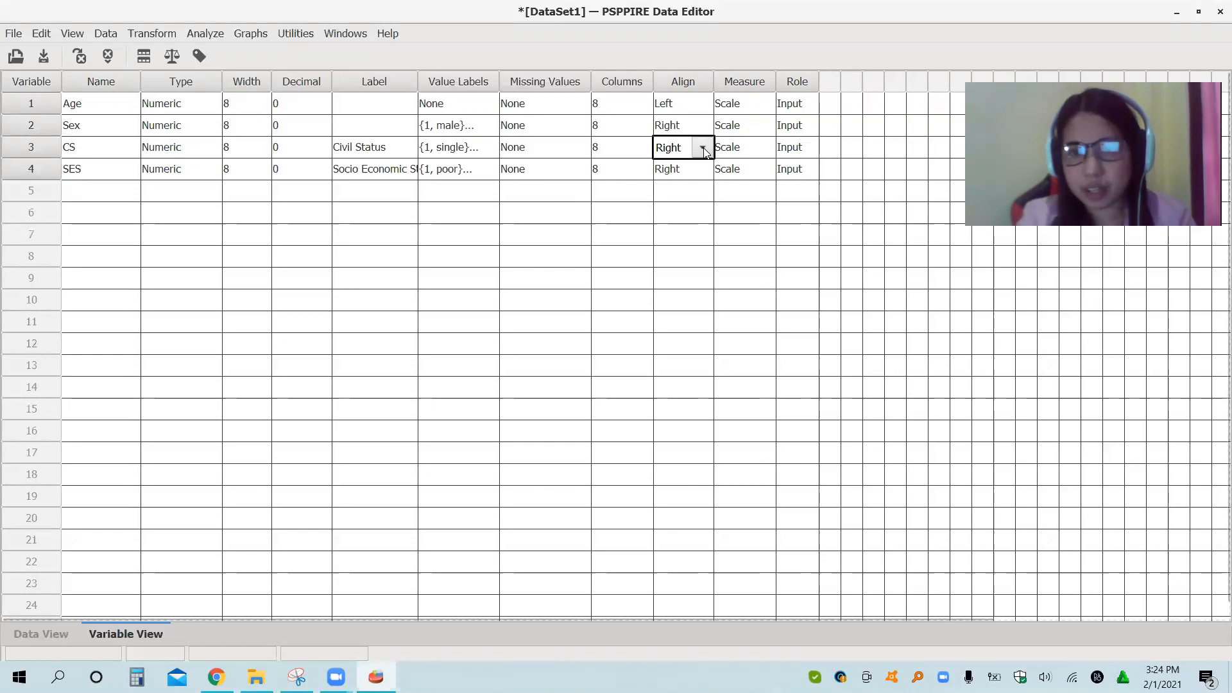
left_click(702, 149)
left_click(680, 213)
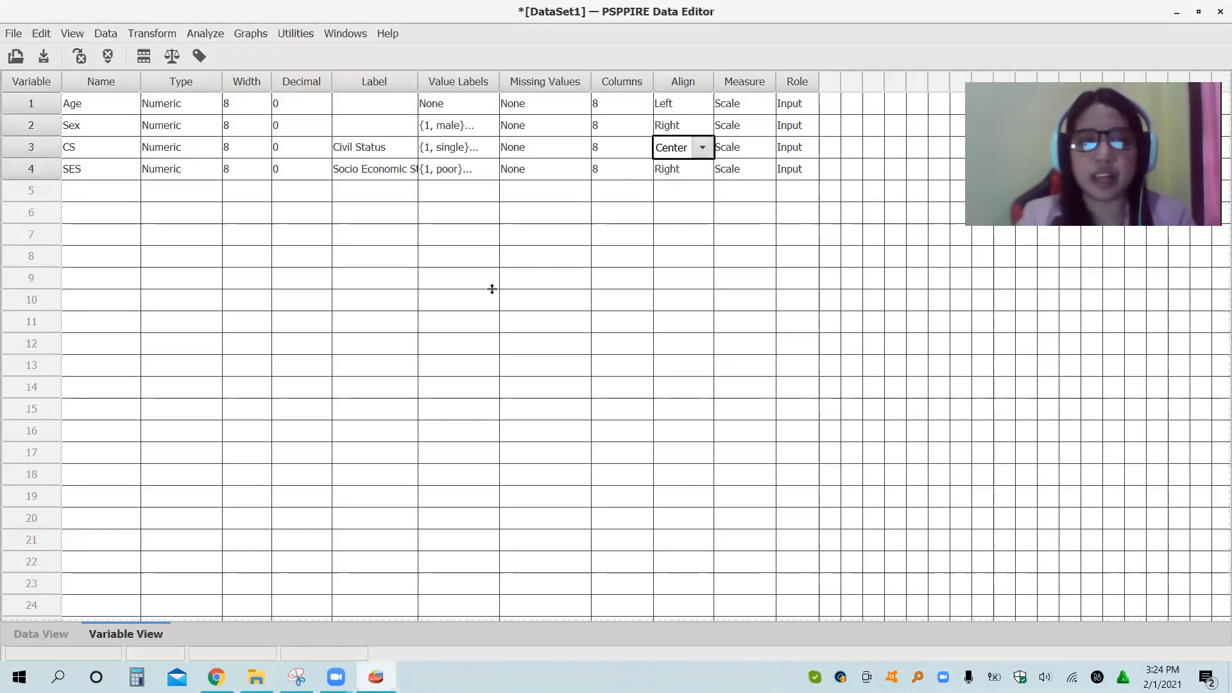
- Enter the first case in Data View with Age 16, Sex 1 and CS 1
left_click(52, 635)
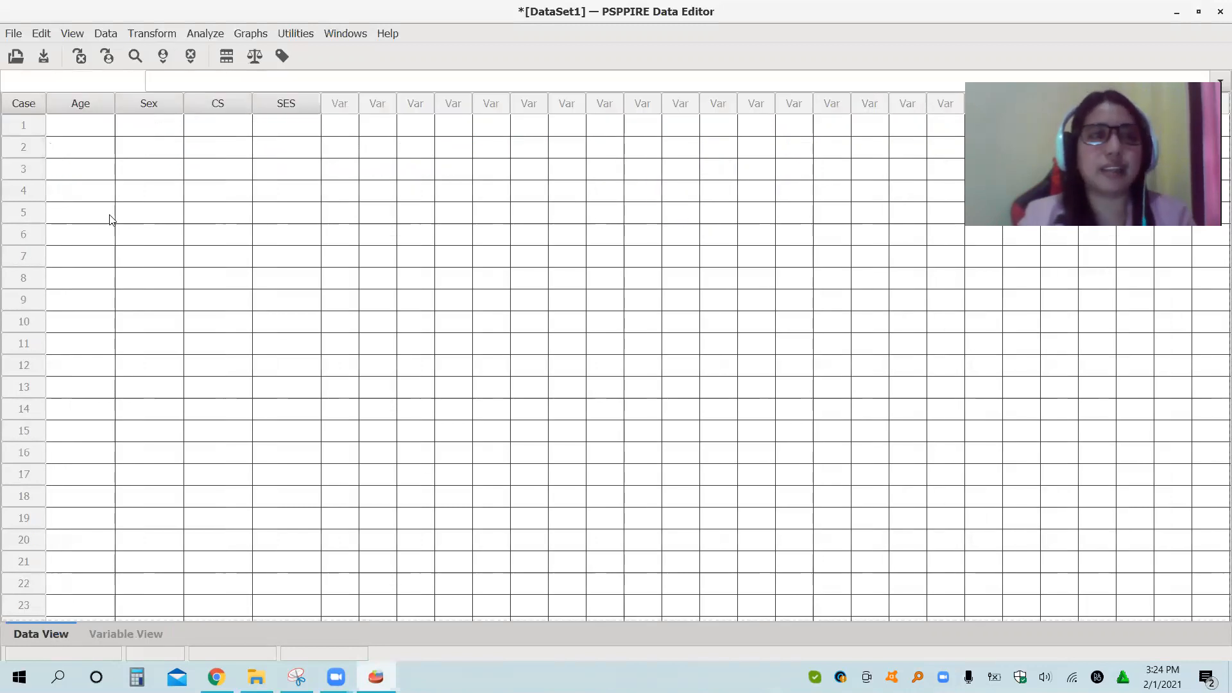
left_click(90, 125)
type("16")
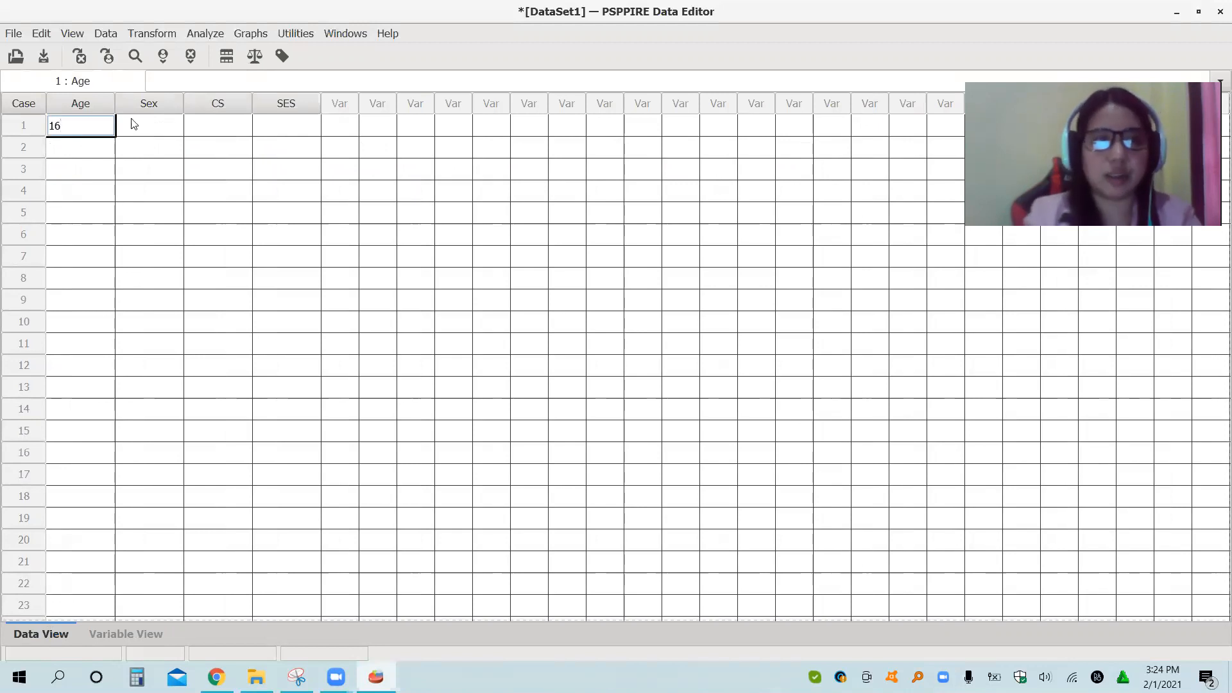
key("Return")
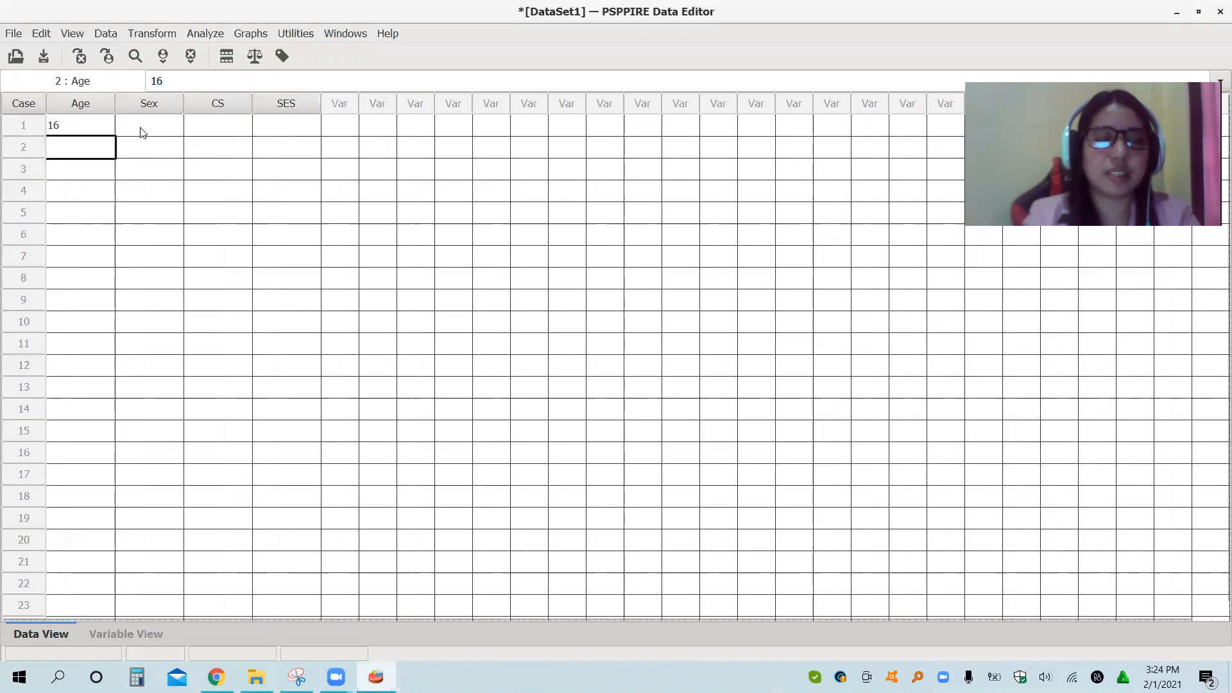
left_click(141, 127)
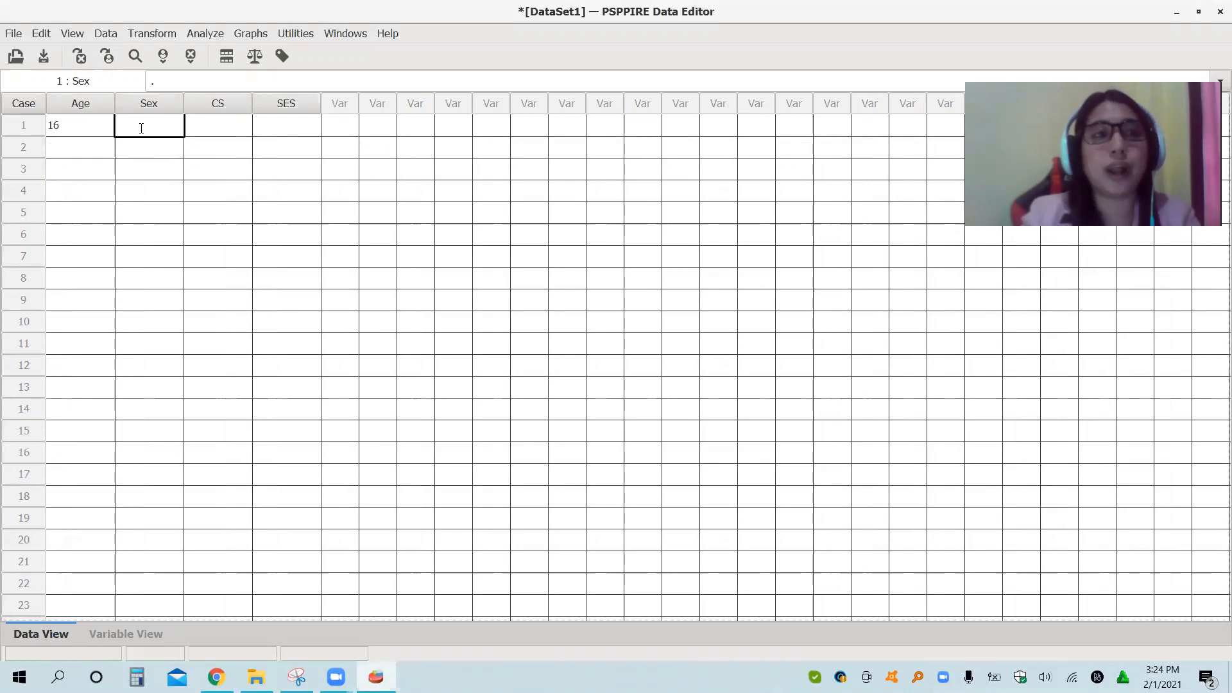
type("1")
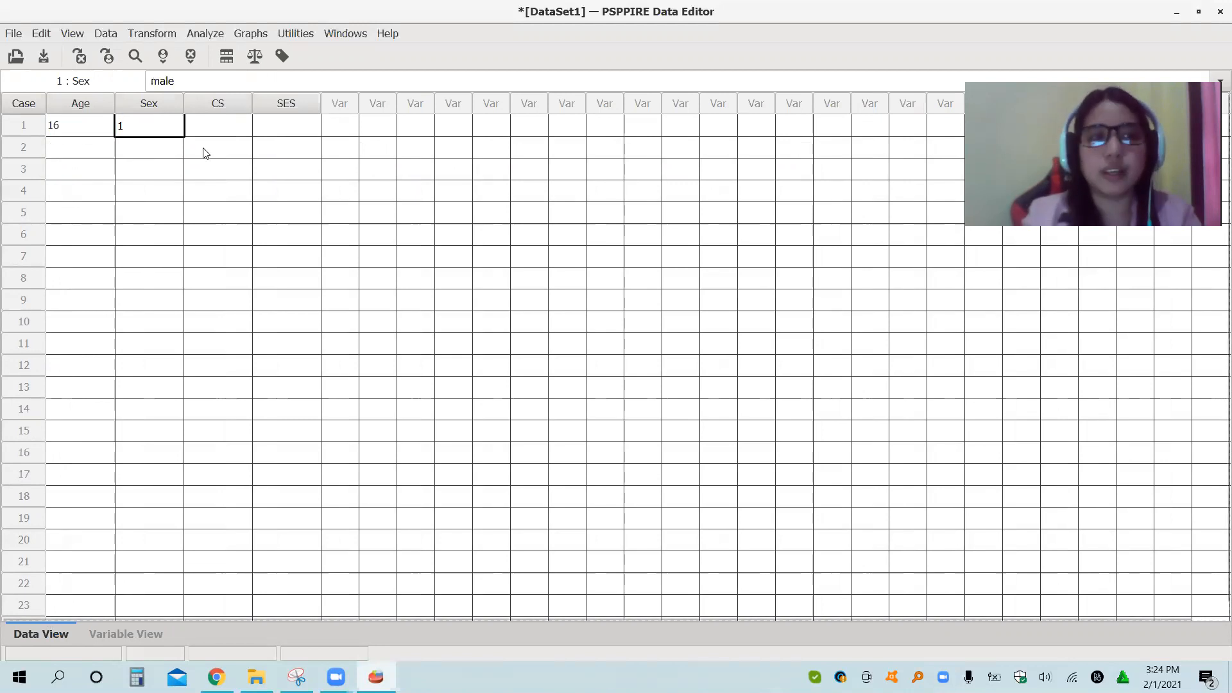
left_click(215, 132)
type("1")
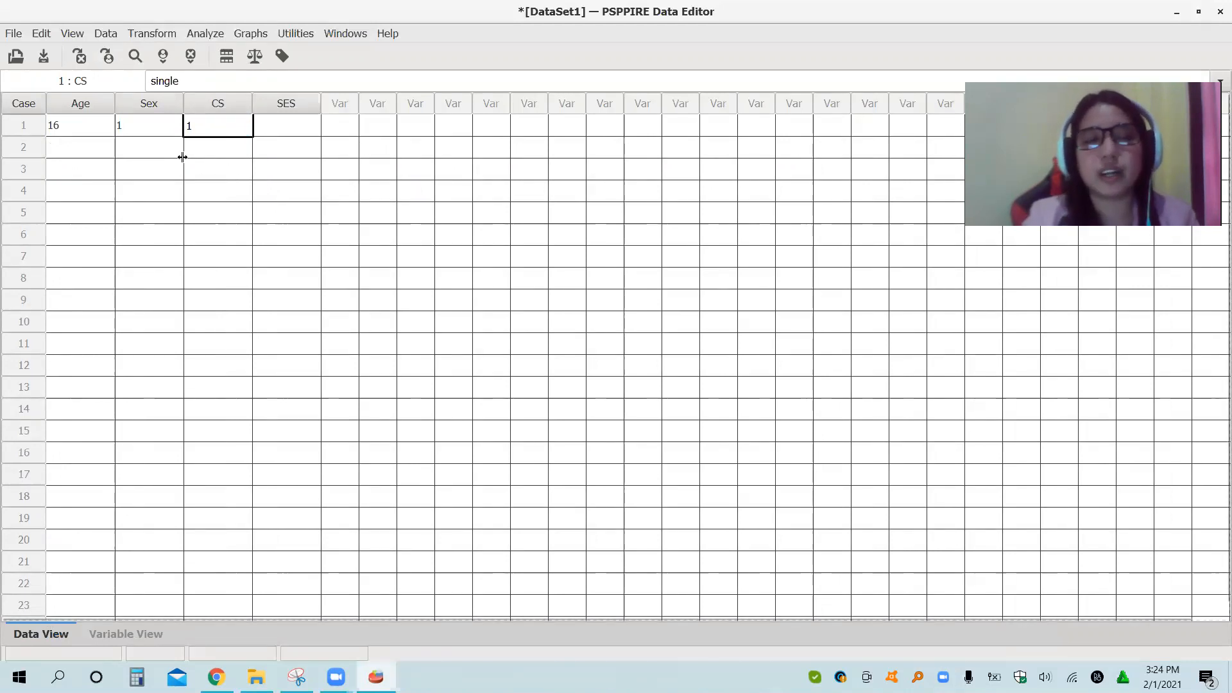
- Check the Sex and CS cells of the first case, keeping 1 as the CS value
left_click(154, 127)
left_click(234, 121)
double_click(233, 119)
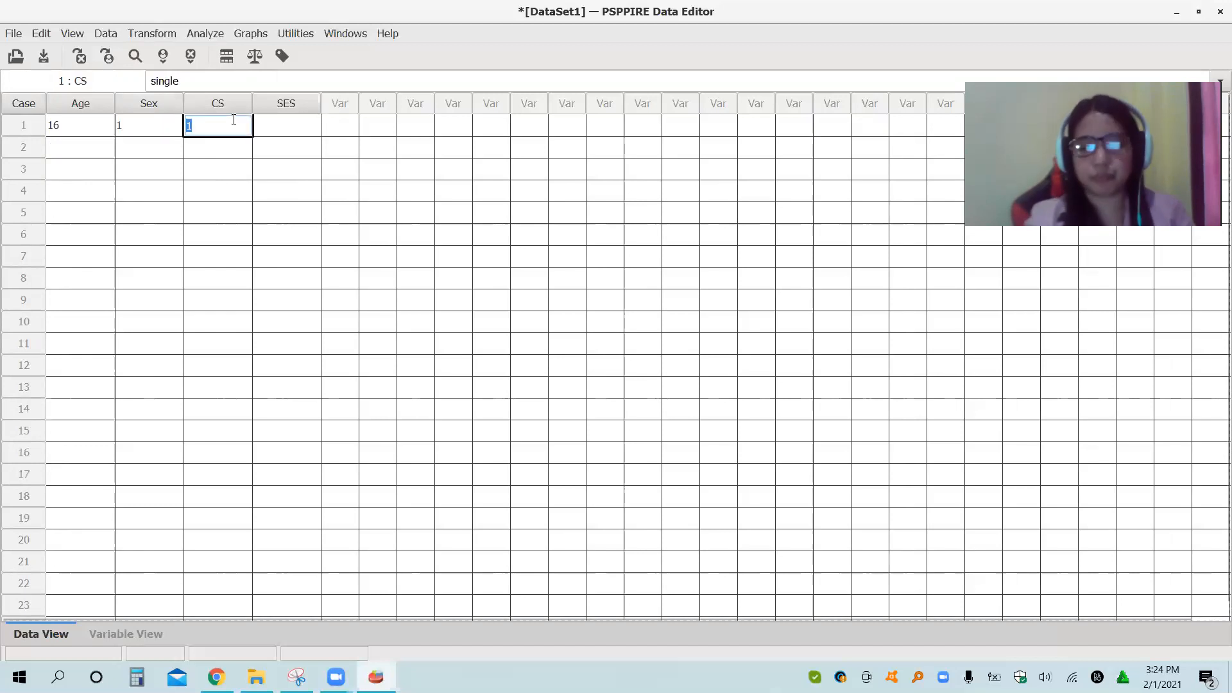
left_click(234, 120)
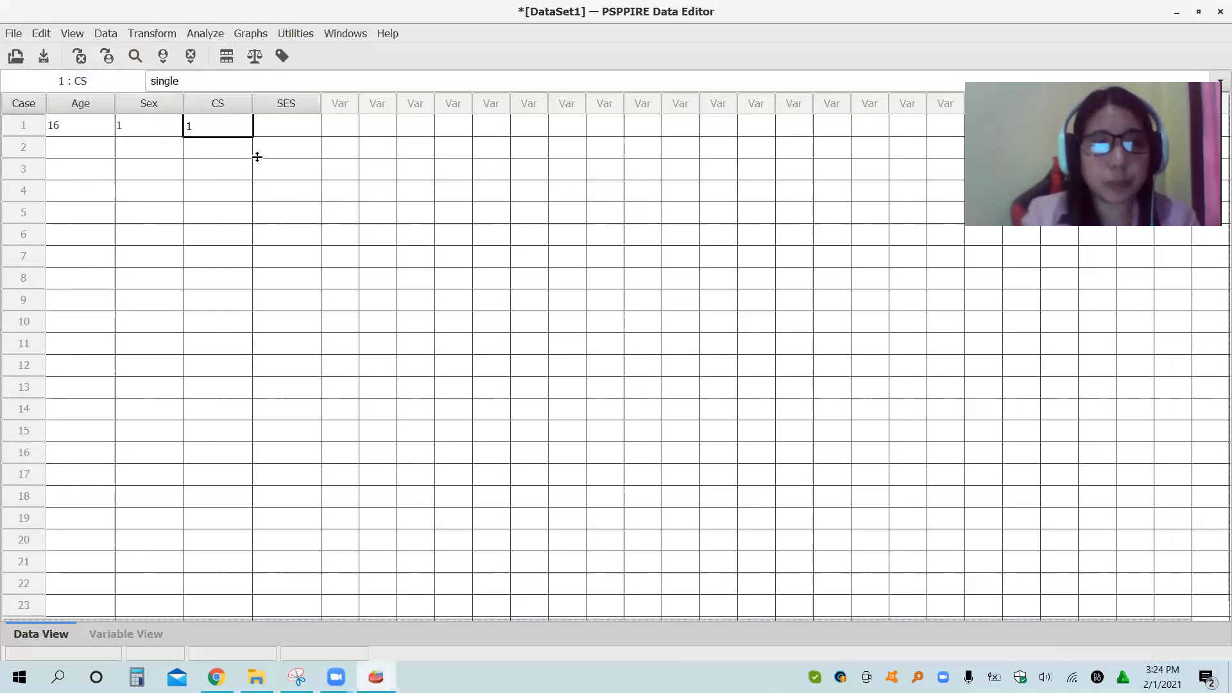
left_click(234, 129)
type("1")
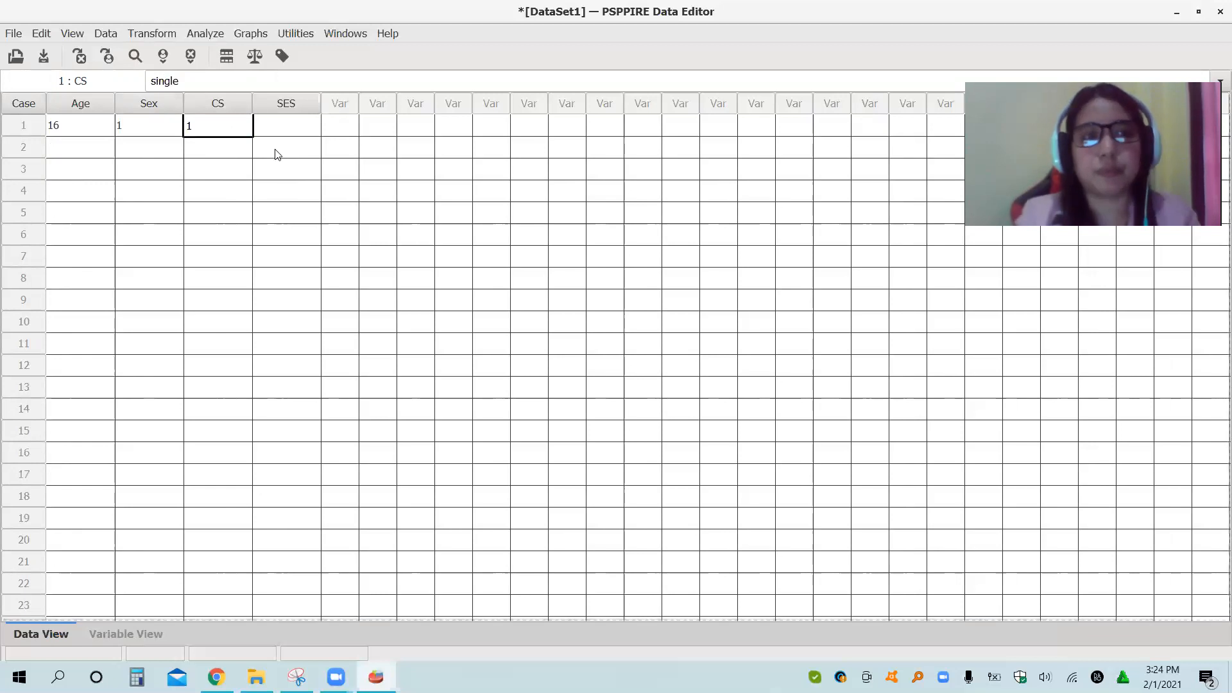
- Narrow the CS column in Data View to a width of 6 and check the column settings in Variable View
left_click_drag(236, 98, 220, 99)
double_click(220, 122)
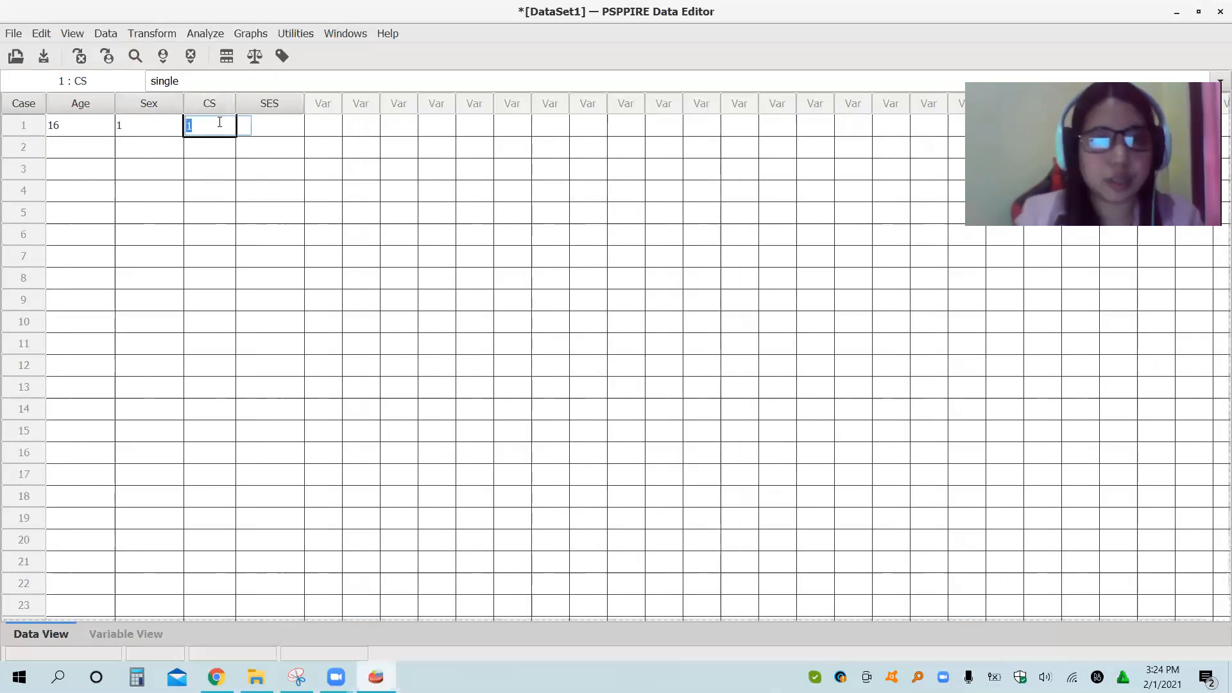
left_click(126, 633)
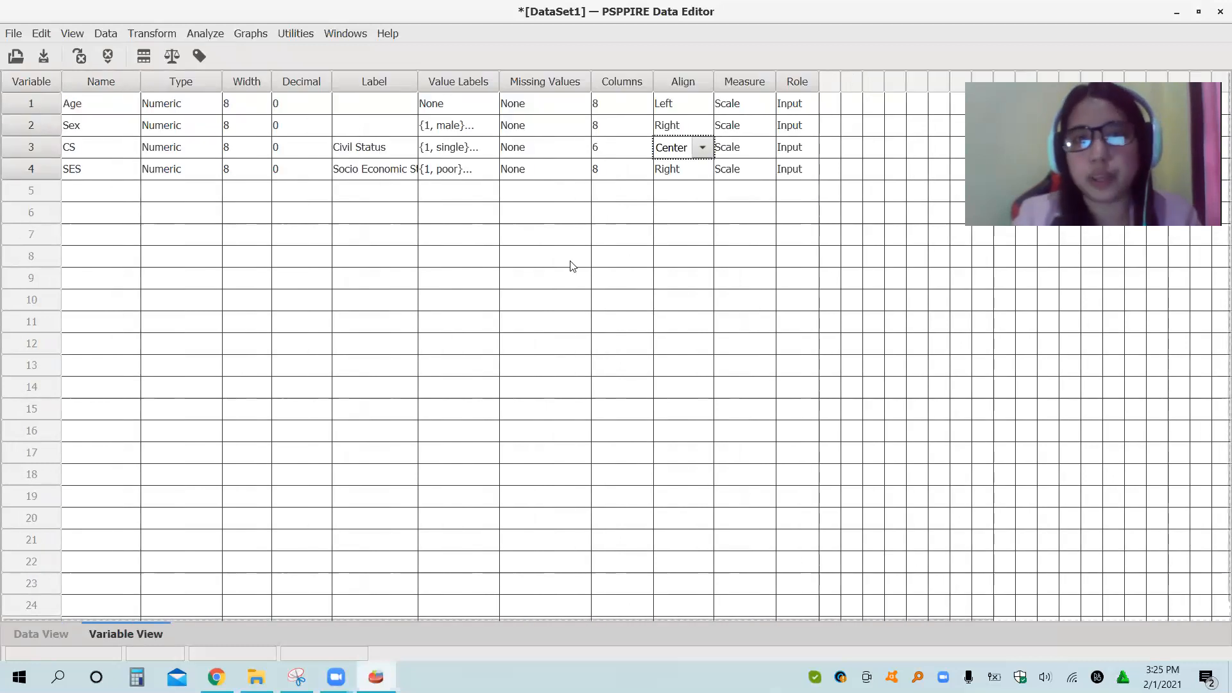
left_click(634, 149)
left_click(667, 170)
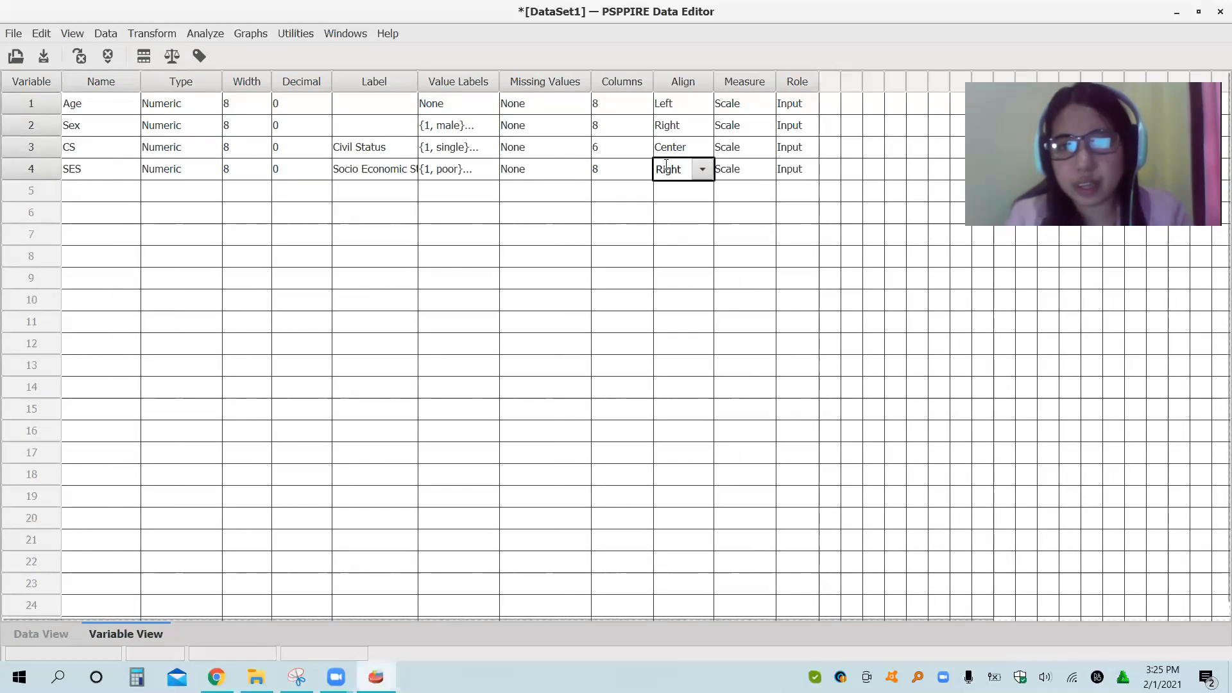
- Re-enter 1 for Sex in the first case and enter 2 for SES in Data View
left_click(60, 631)
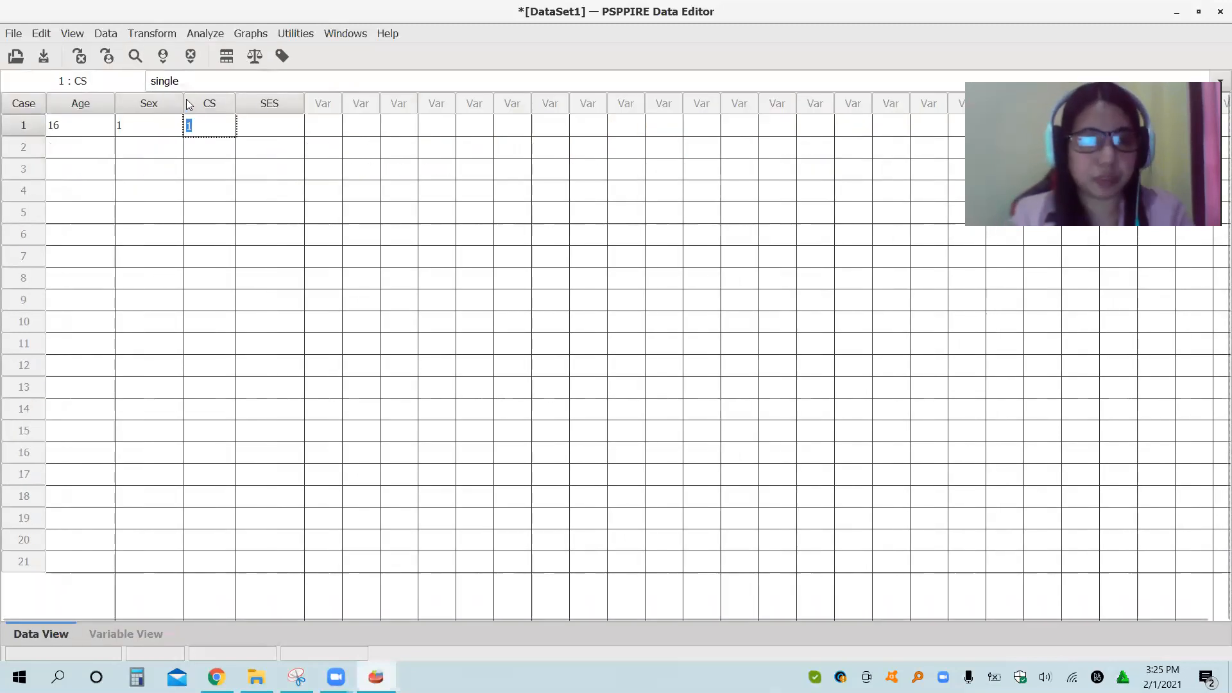
left_click(198, 126)
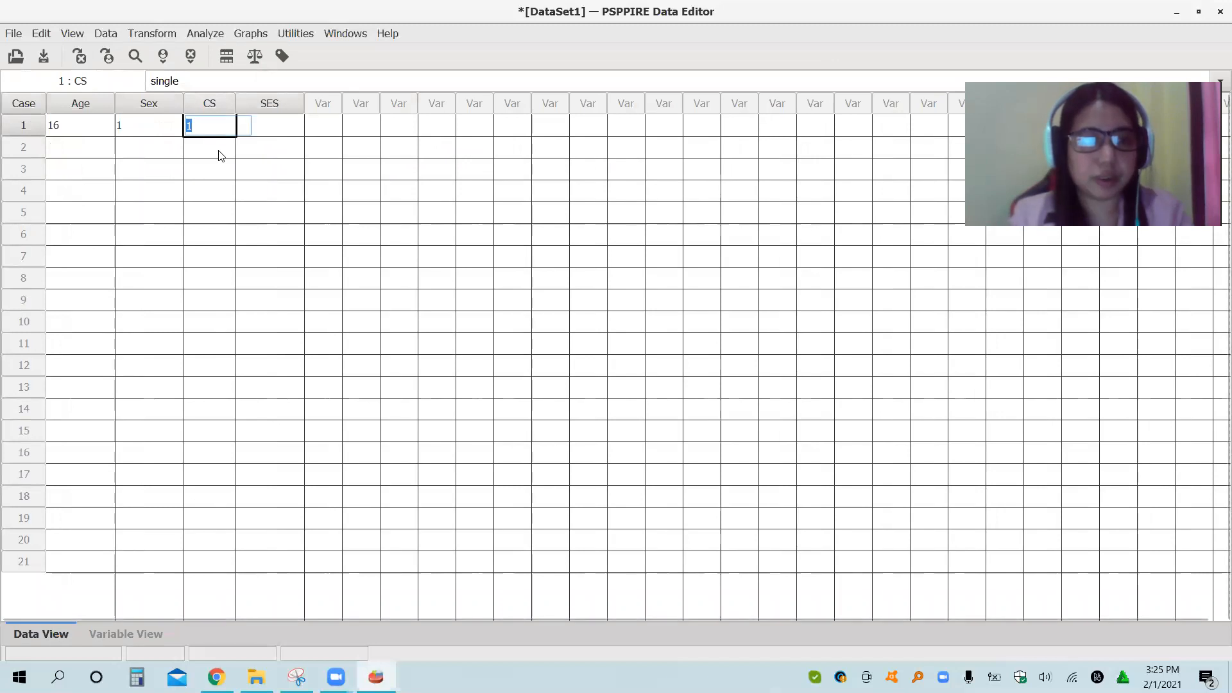
key("Escape")
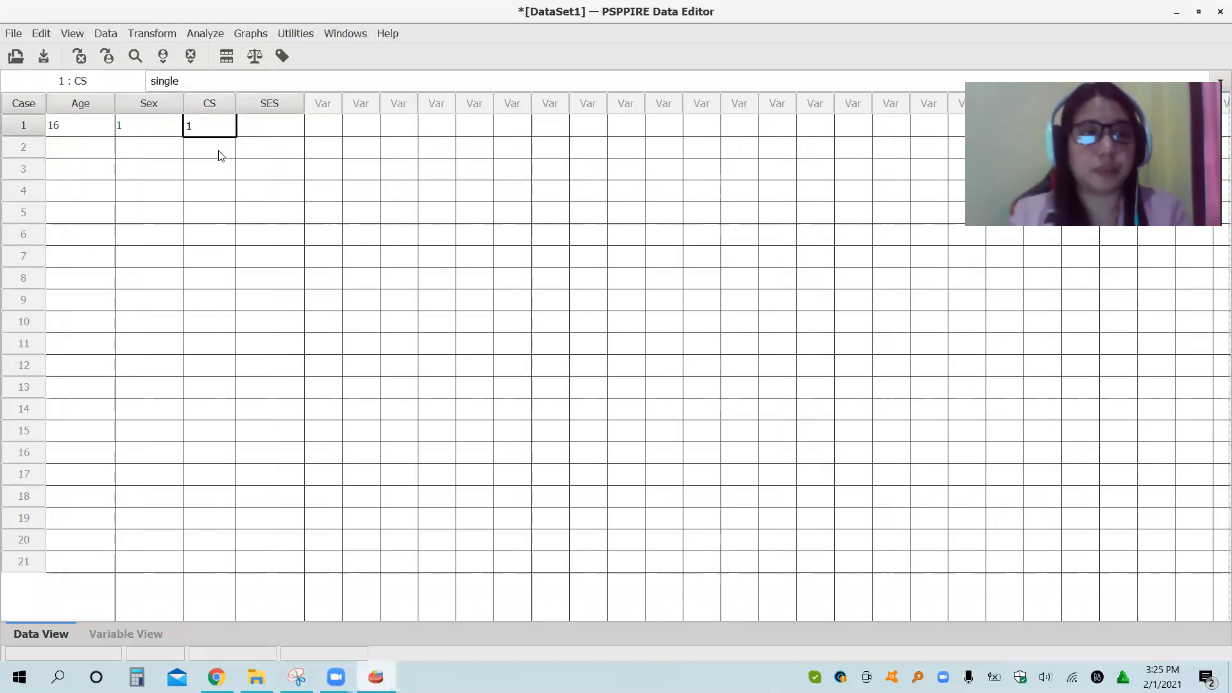
left_click(148, 127)
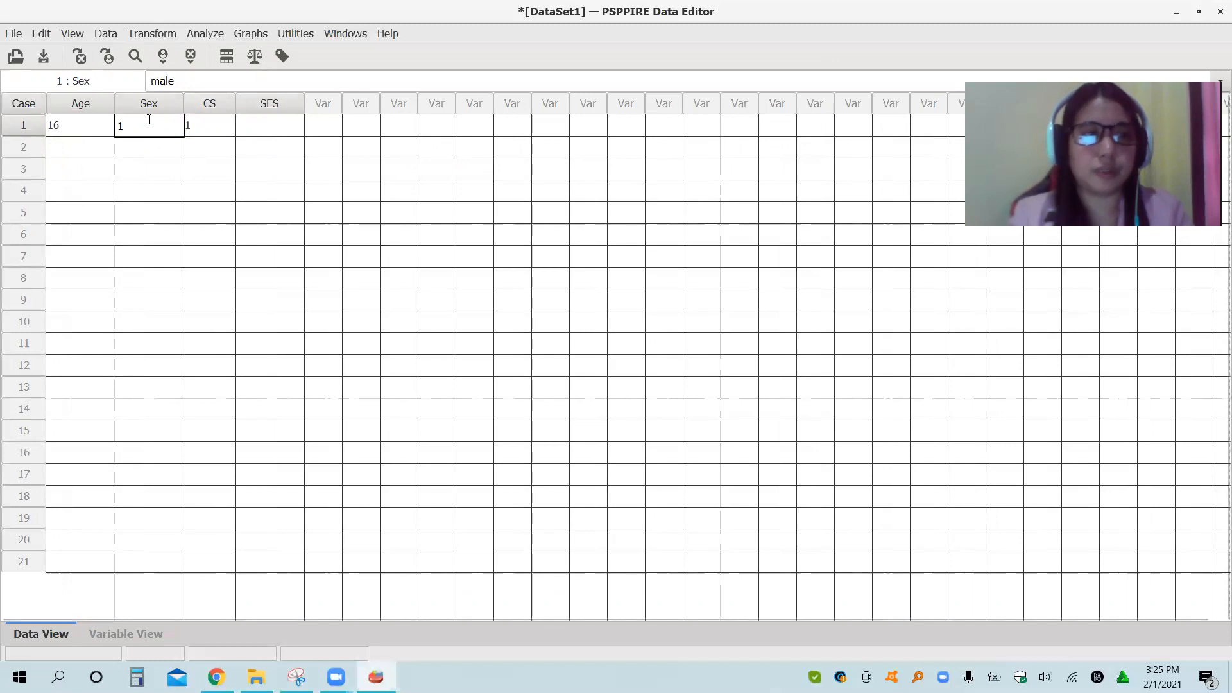
type("\\")
key("BackSpace")
type("1")
key("Tab")
key("Tab")
type("2")
key("Tab")
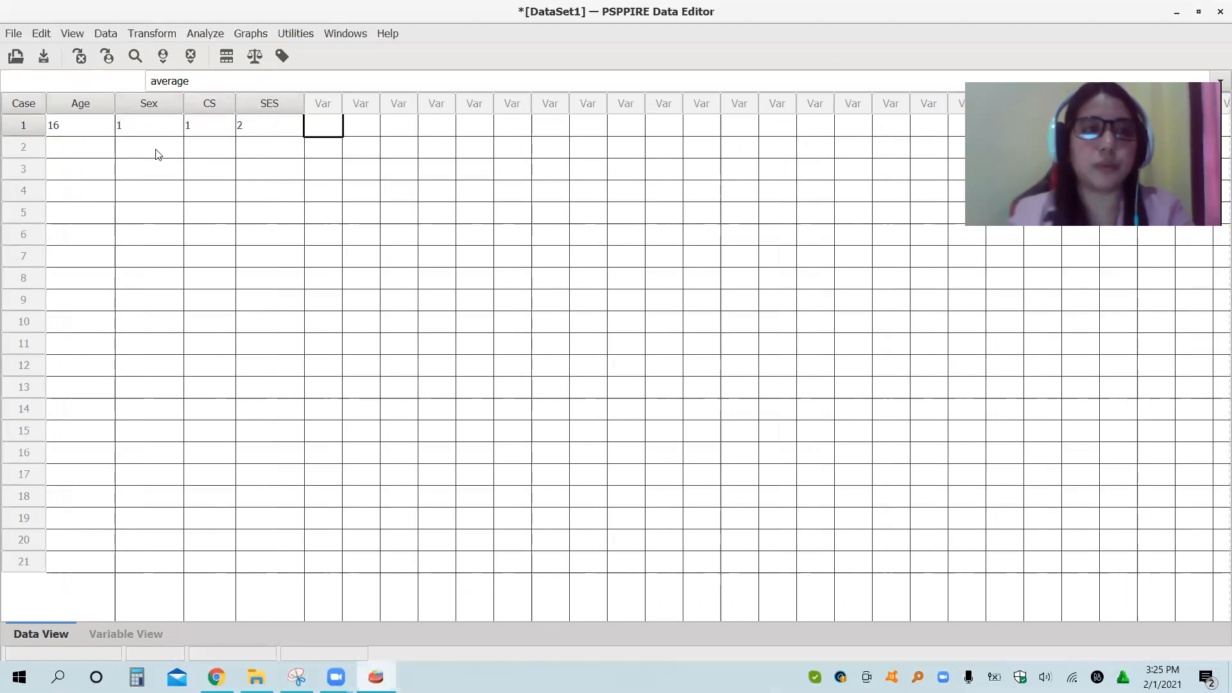
- Choose Center again as the alignment of the CS variable in Variable View
left_click(122, 633)
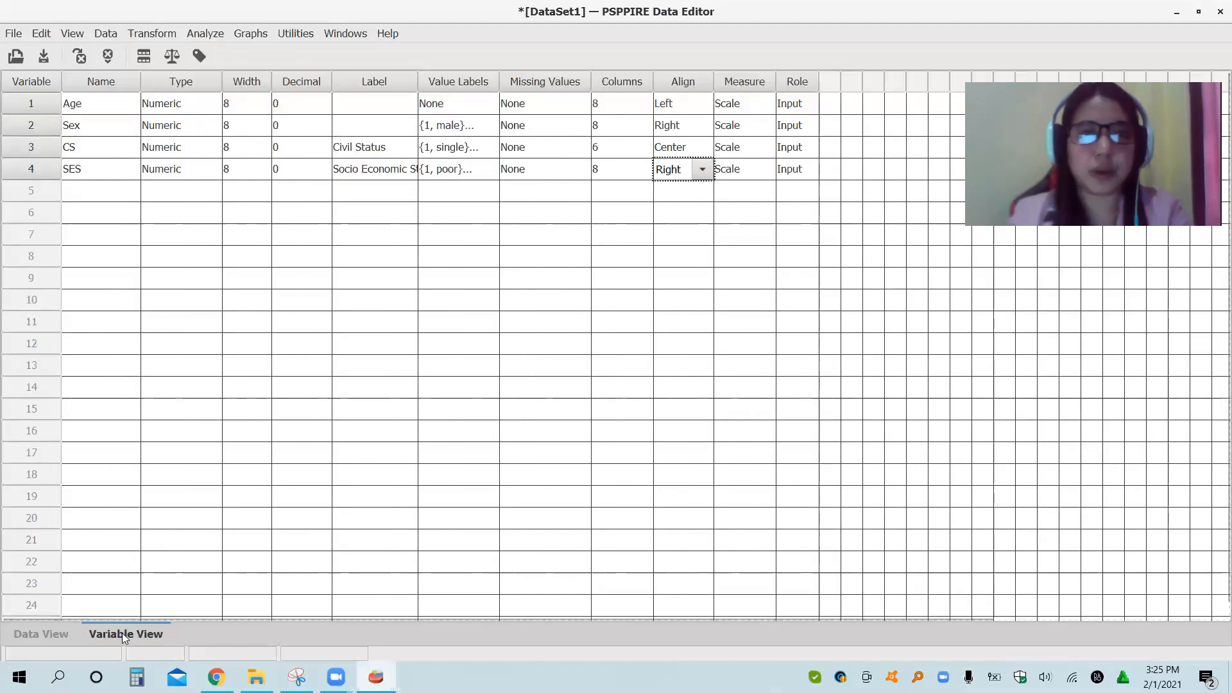
left_click(791, 147)
left_click(679, 154)
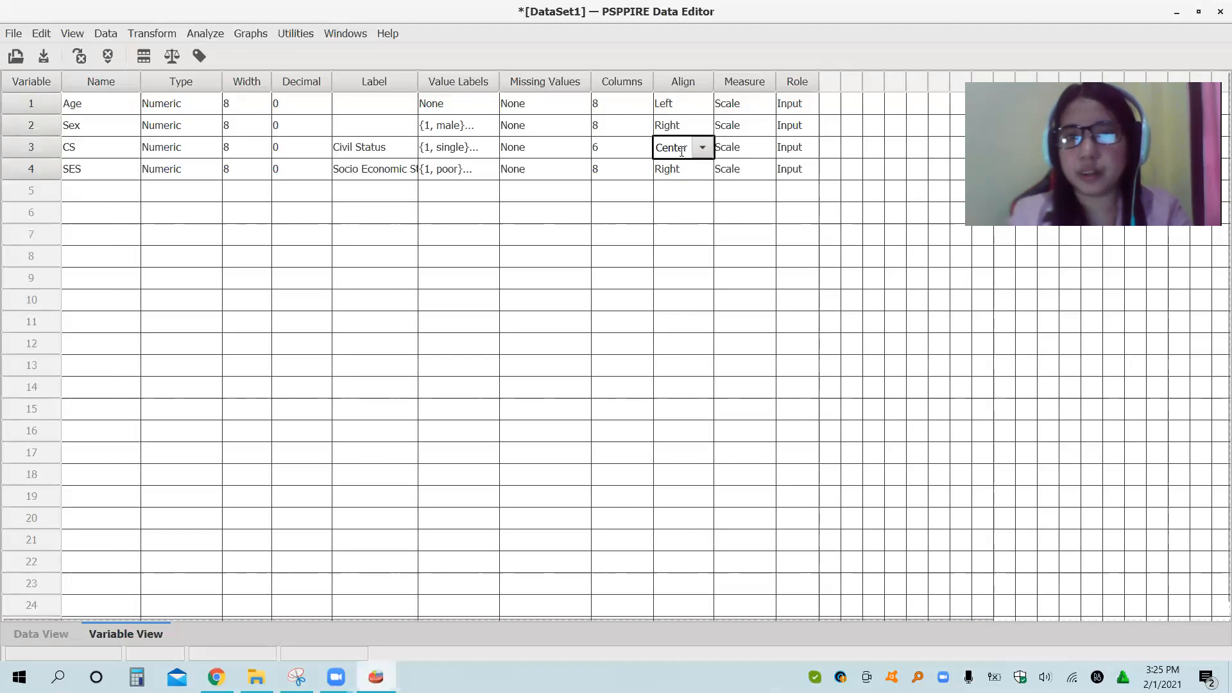
left_click(700, 151)
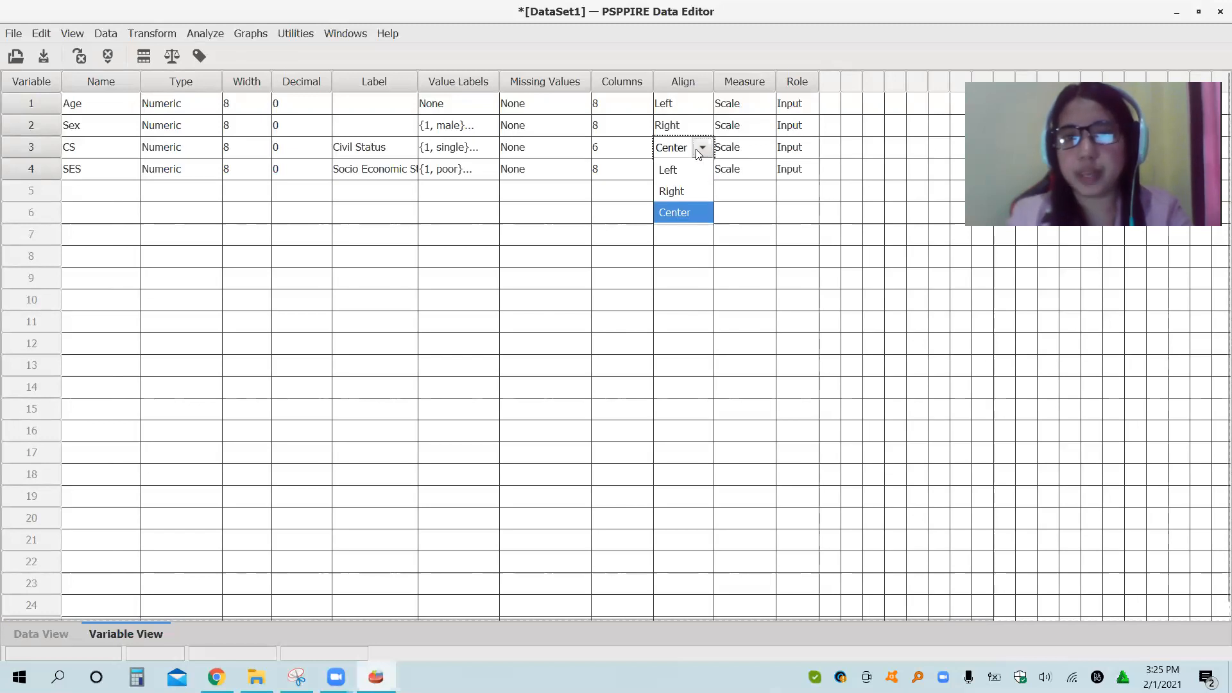
left_click(676, 211)
key("Down")
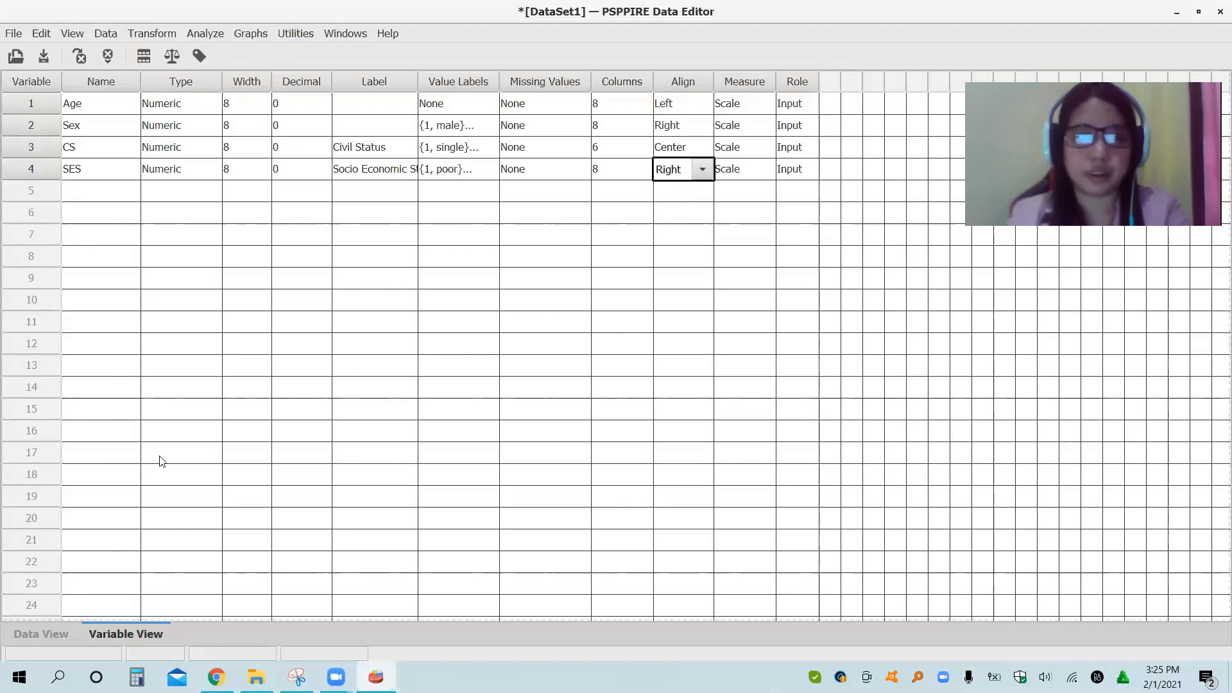
- Compare how the first case's Age, Sex and CS values are aligned in Data View with the Align settings in Variable View
left_click(29, 628)
left_click(71, 238)
left_click(56, 123)
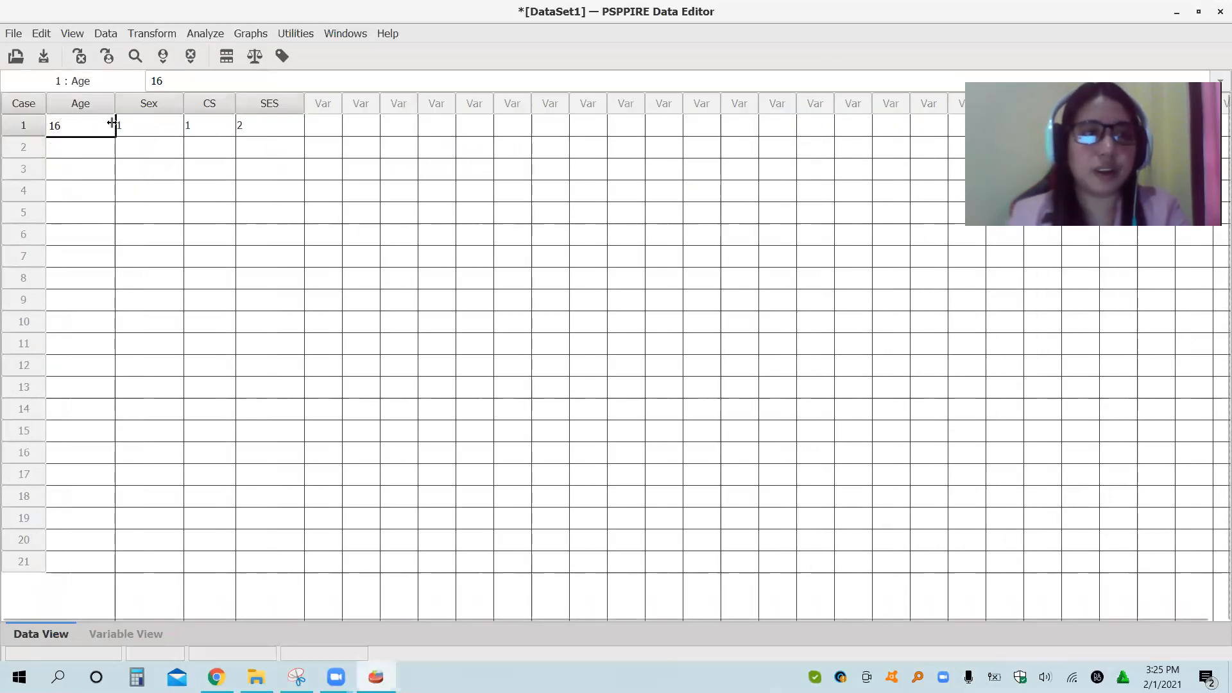
left_click(143, 126)
left_click(208, 131)
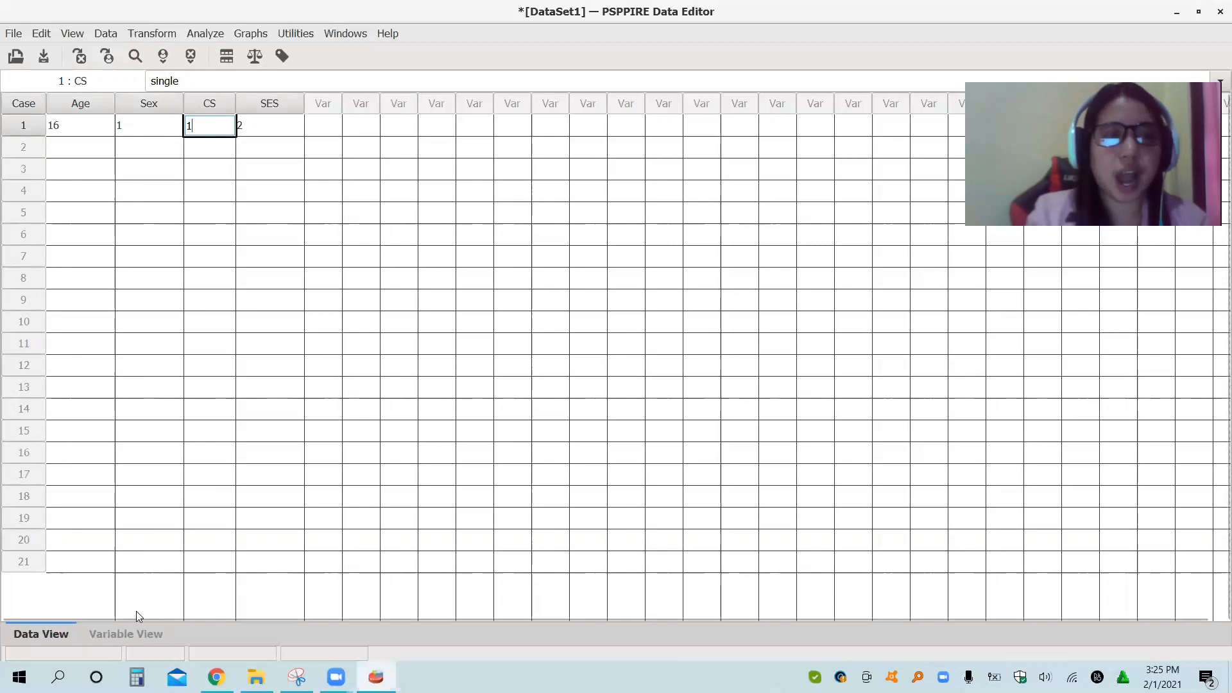
left_click(128, 631)
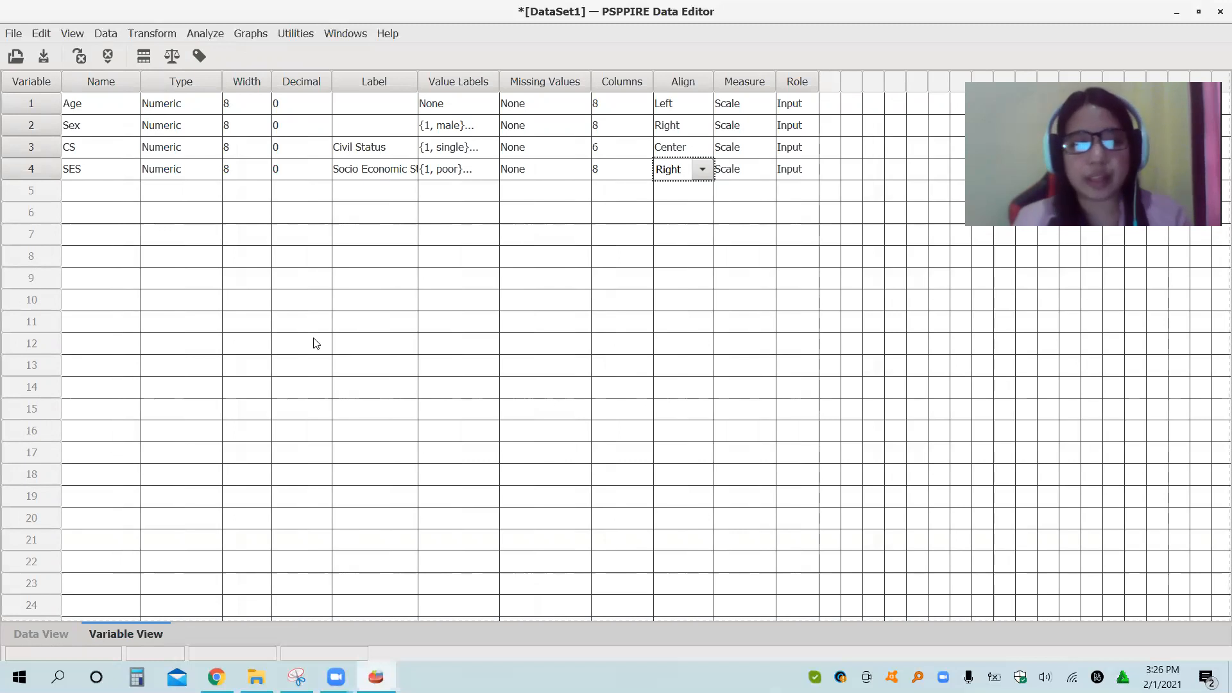
left_click(38, 639)
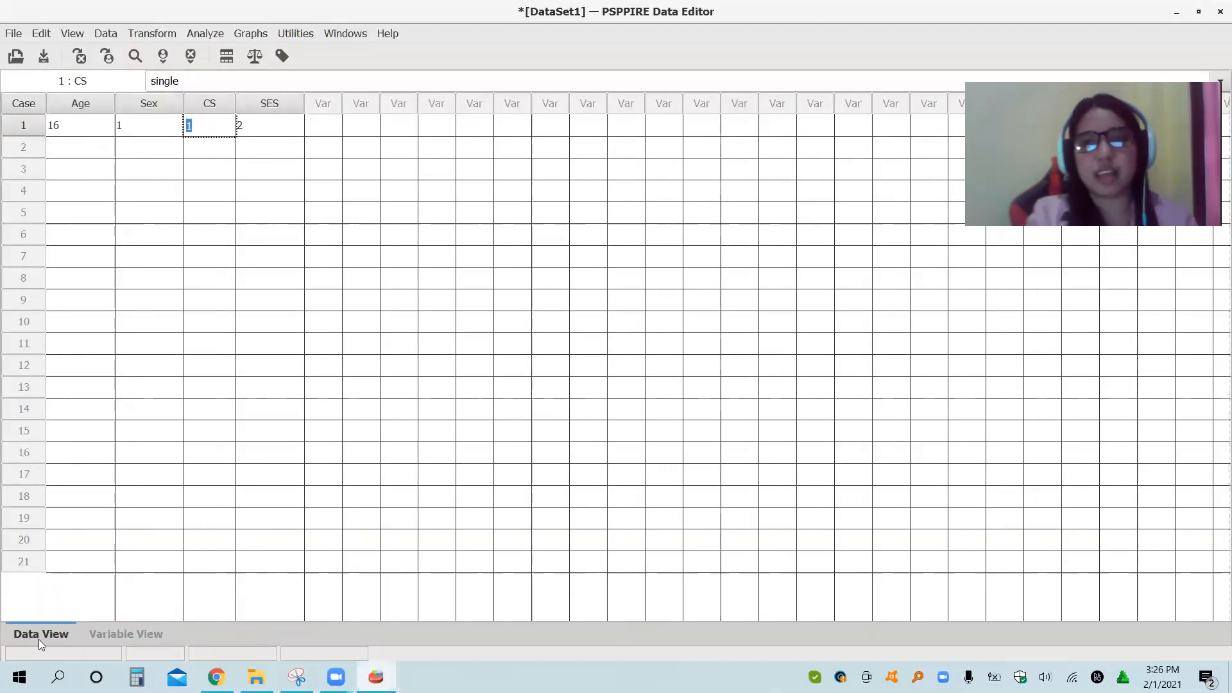